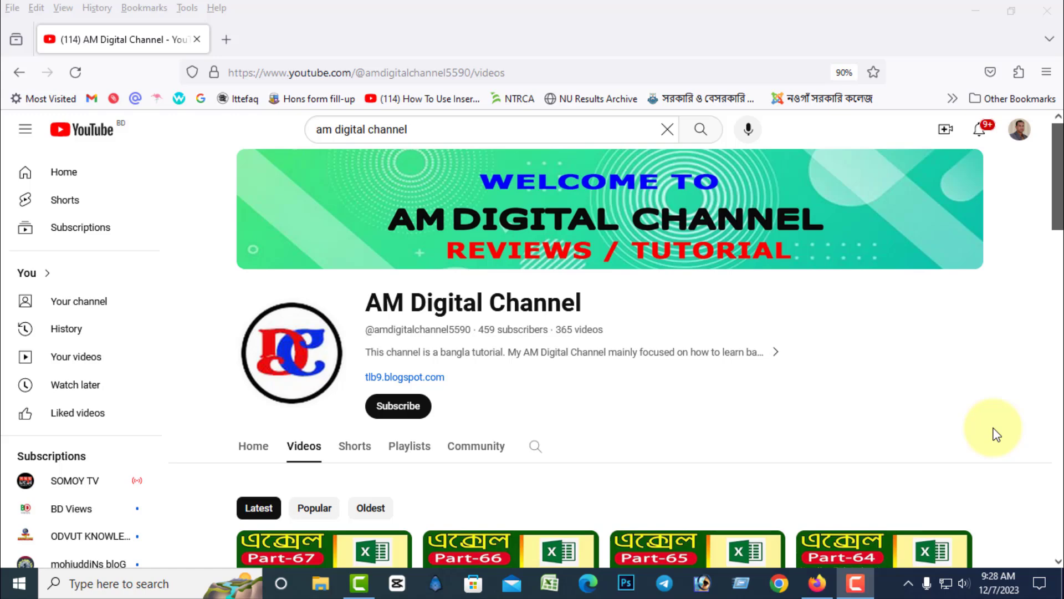
Step: Look through the latest uploads on the AM Digital Channel videos page
scroll(943, 414, down, 2)
scroll(944, 415, up, 2)
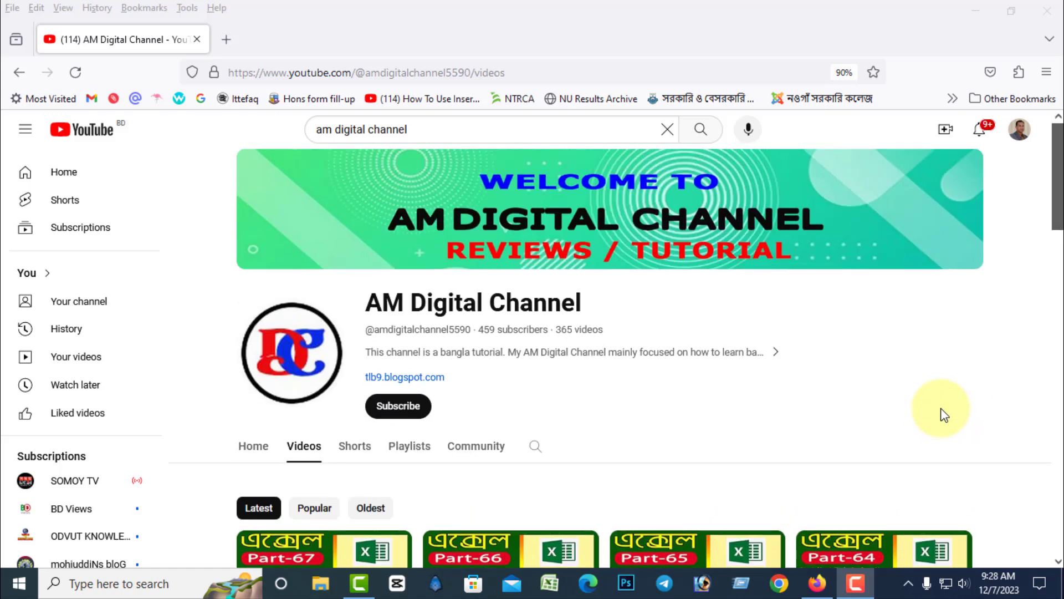
scroll(944, 414, down, 2)
scroll(942, 414, up, 2)
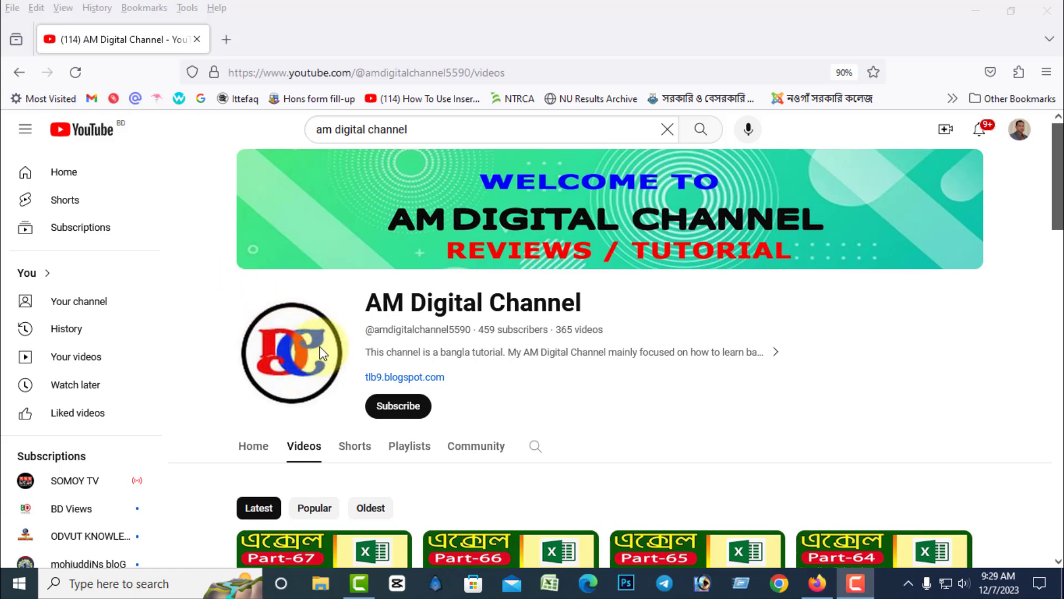
scroll(770, 389, down, 4)
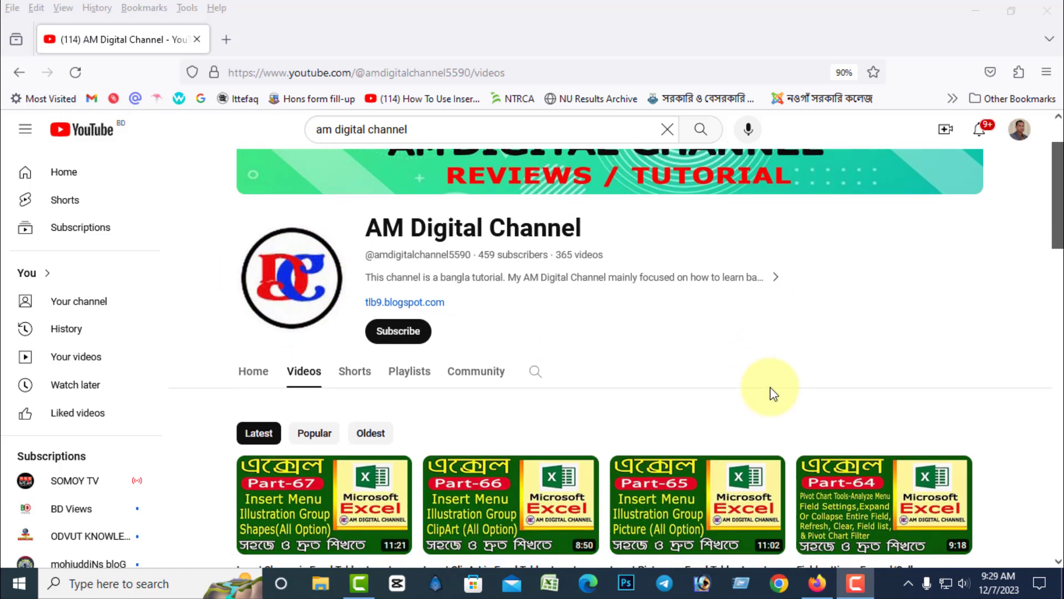
scroll(769, 387, down, 4)
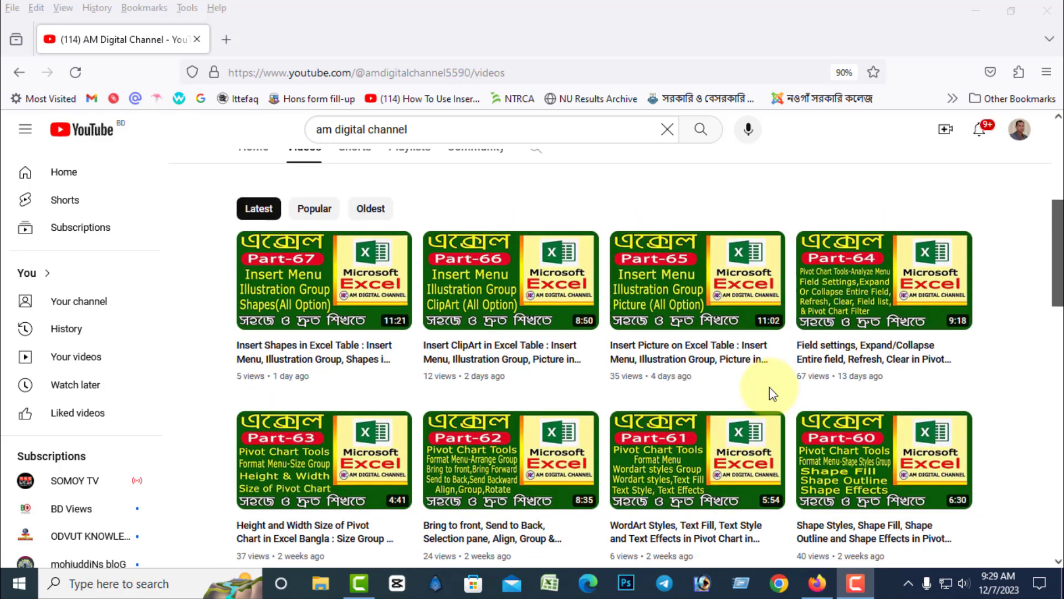
scroll(768, 399, up, 5)
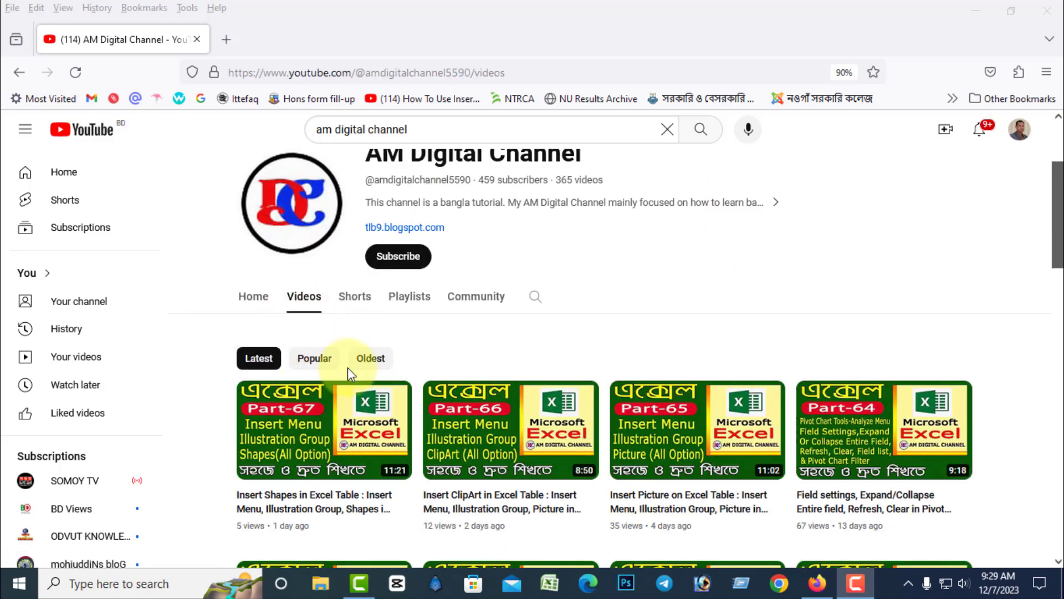
scroll(703, 367, down, 12)
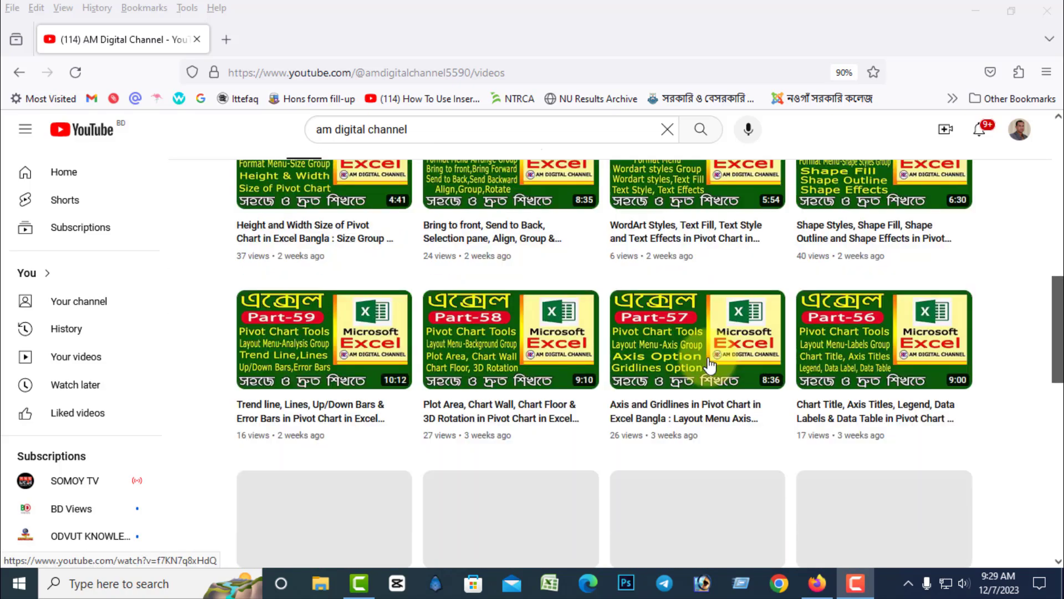
scroll(715, 369, up, 15)
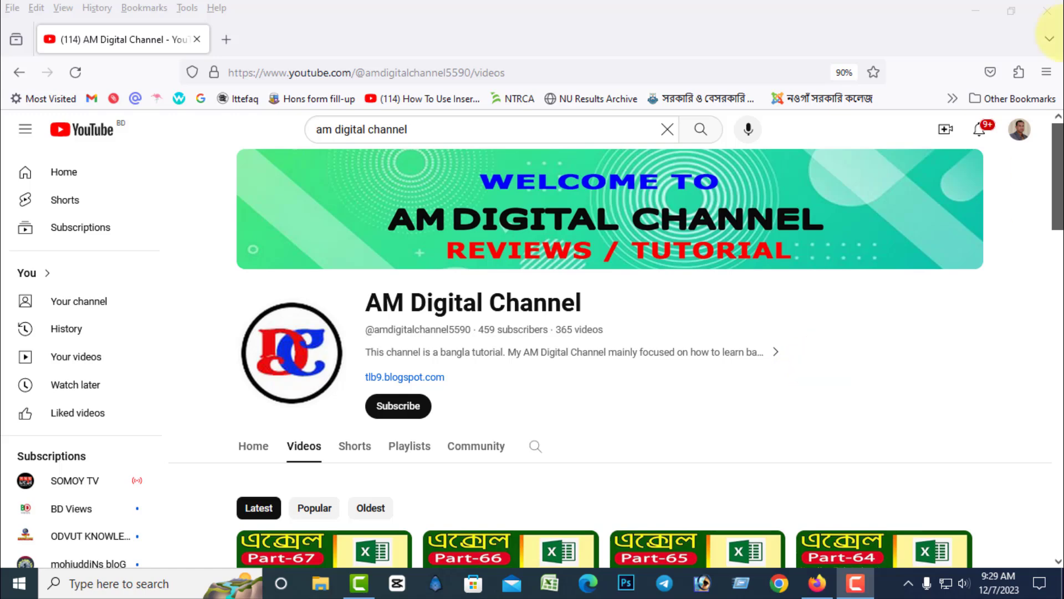
Step: Close the browser and open the Part 68 SmartArt workbook from the desktop in Excel
click(1046, 10)
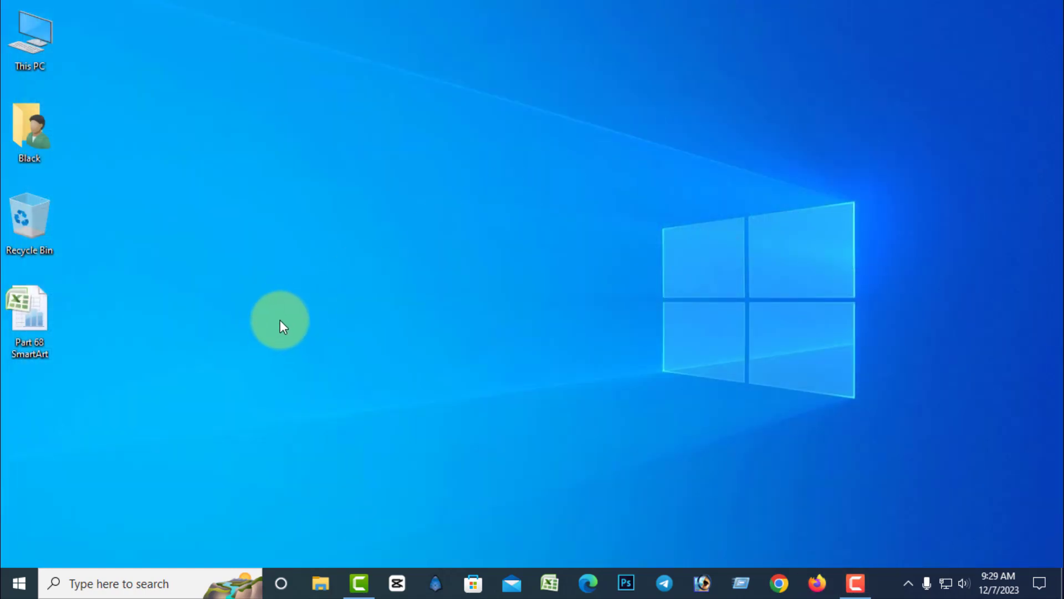
double_click(31, 327)
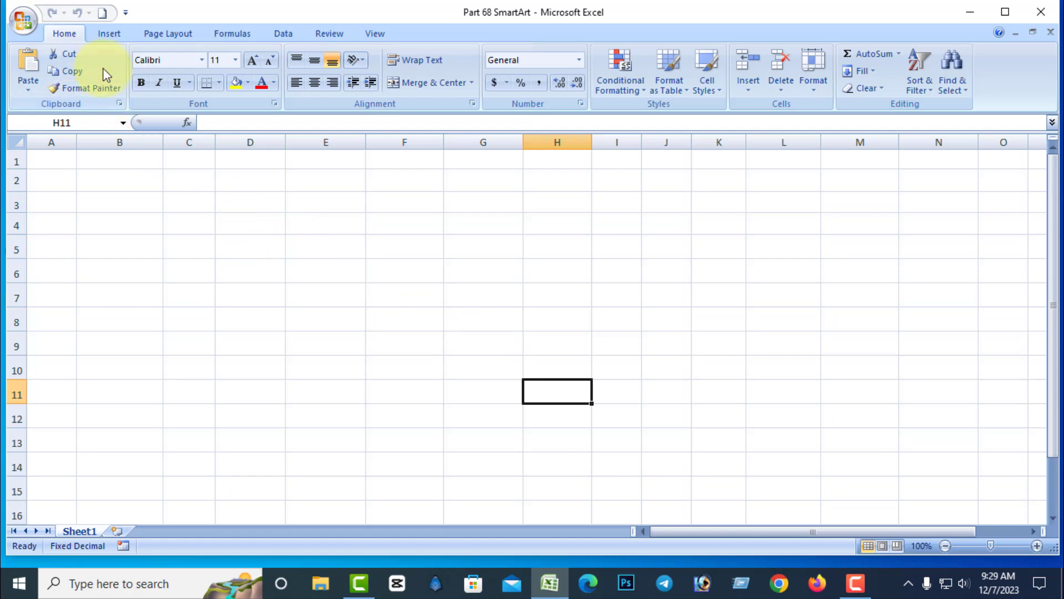
Step: Bring up the SmartArt graphic chooser and examine the List, Process, Cycle, Relationship, Matrix and Pyramid layouts
click(109, 34)
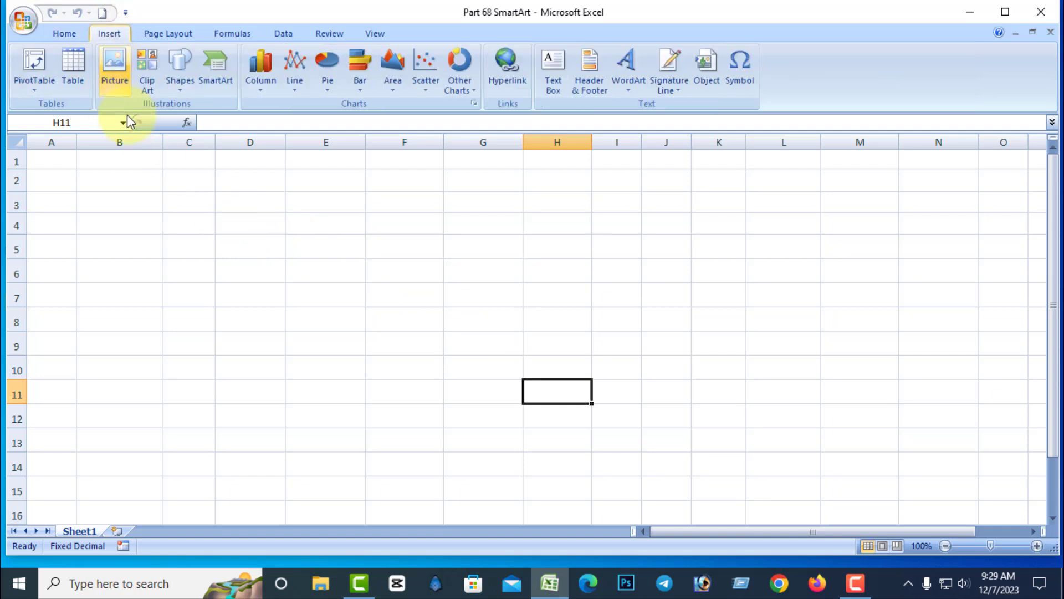
click(219, 80)
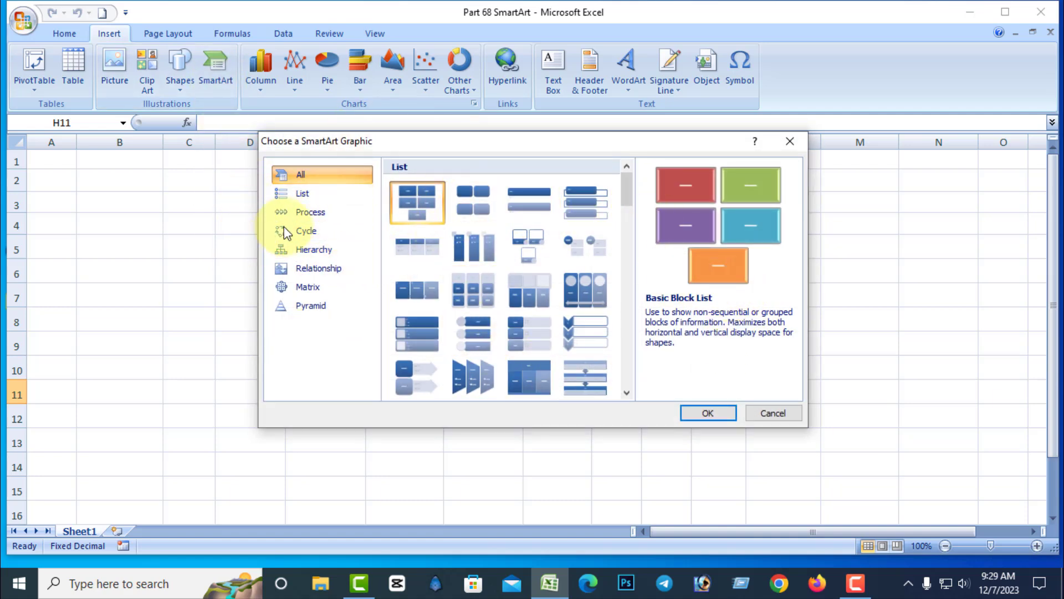
click(303, 197)
drag(624, 274, 555, 277)
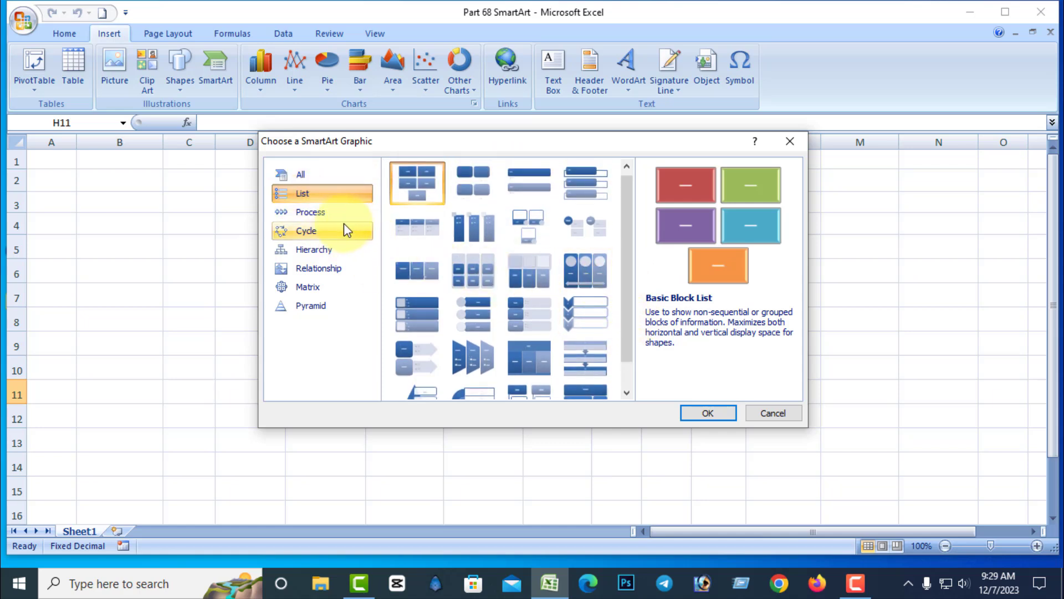
click(313, 213)
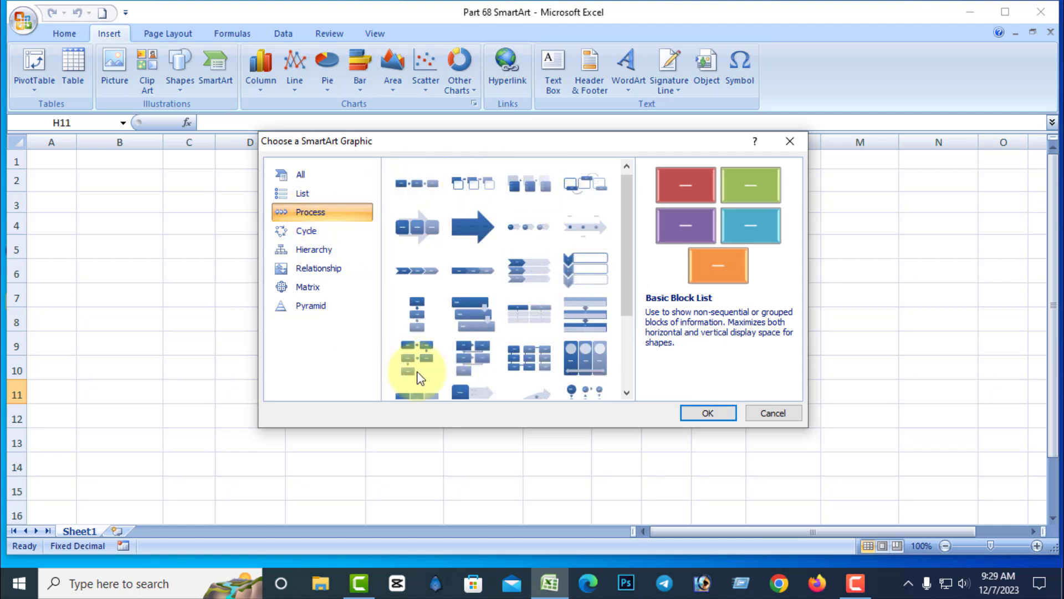
click(306, 231)
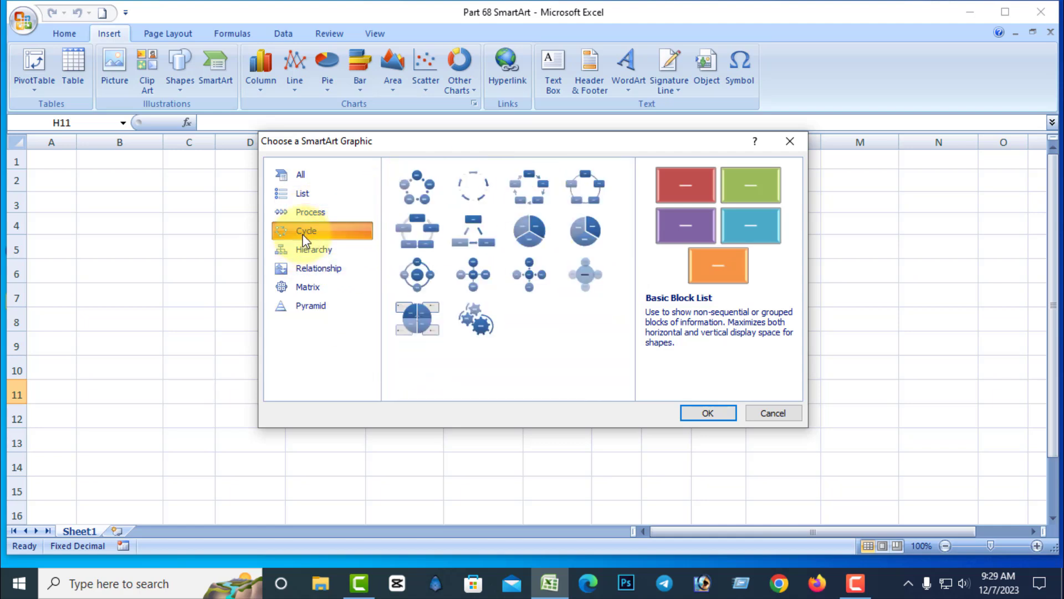
click(312, 251)
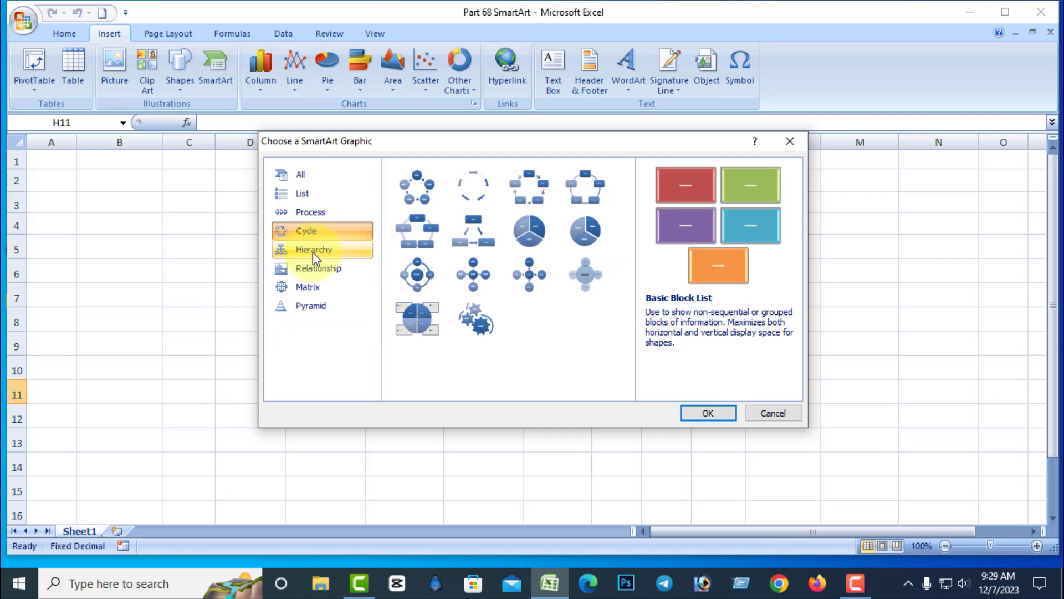
click(321, 269)
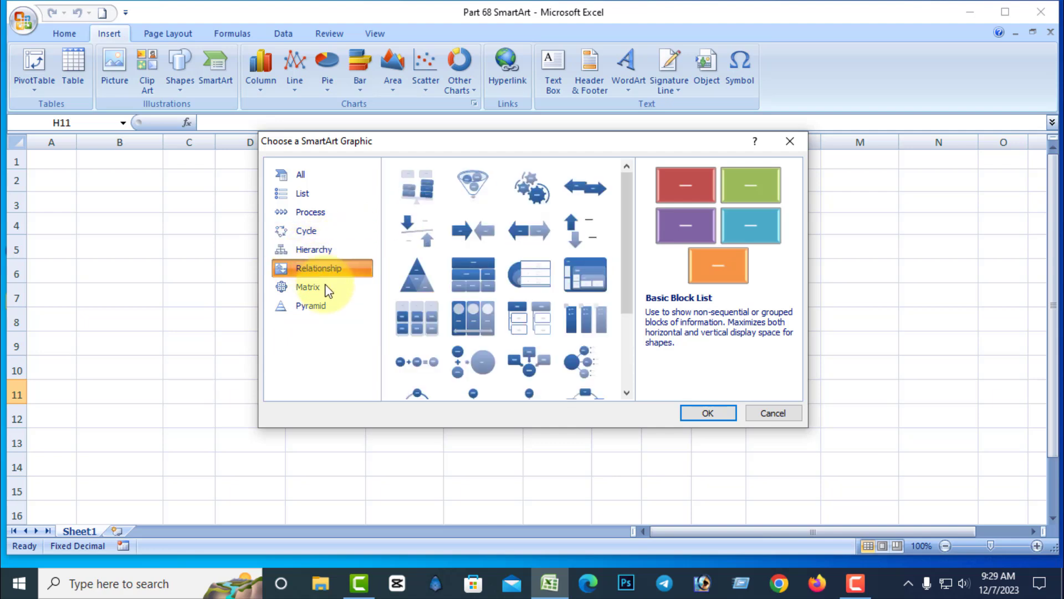
click(317, 289)
click(317, 307)
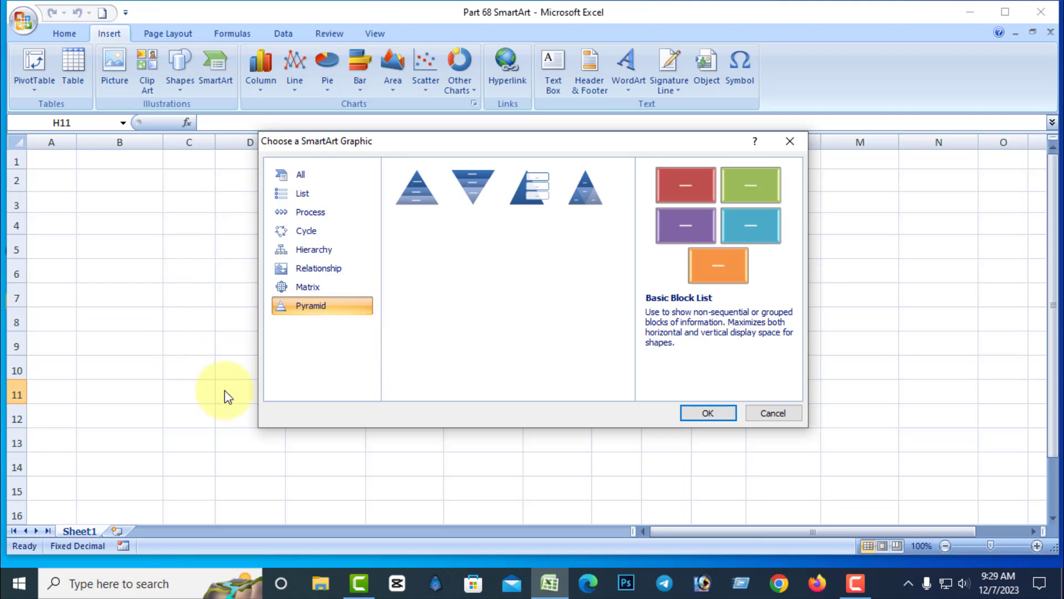
Step: Insert an Organization Chart graphic from the Hierarchy layouts into the sheet
click(310, 250)
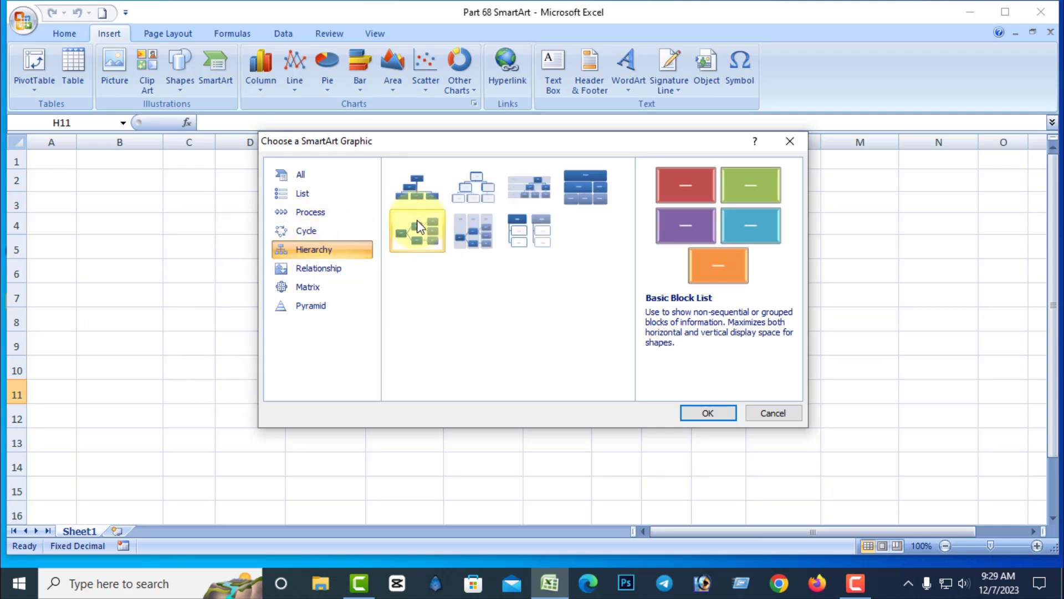
click(410, 189)
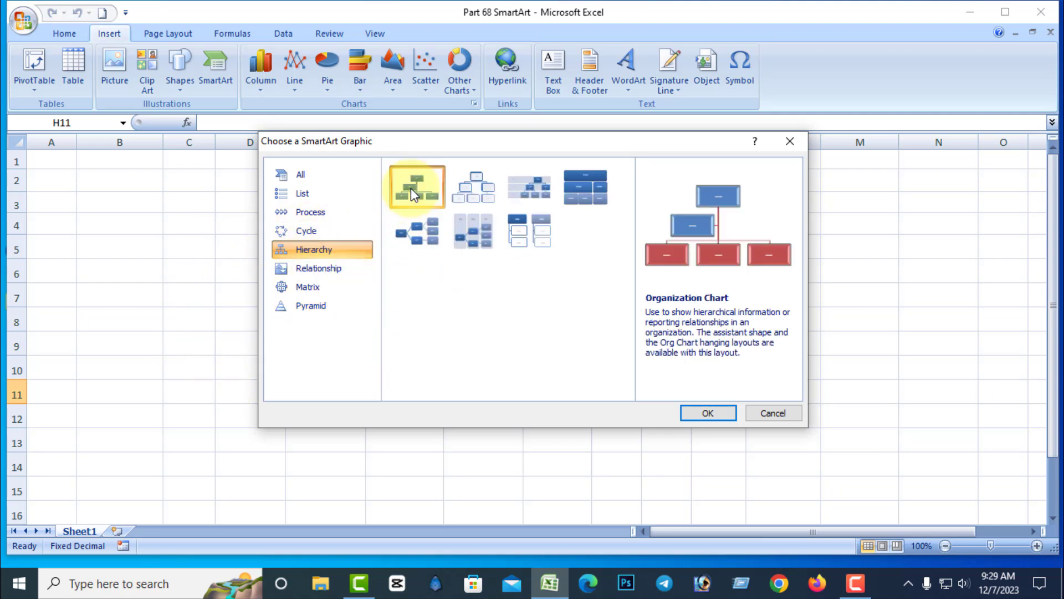
click(707, 413)
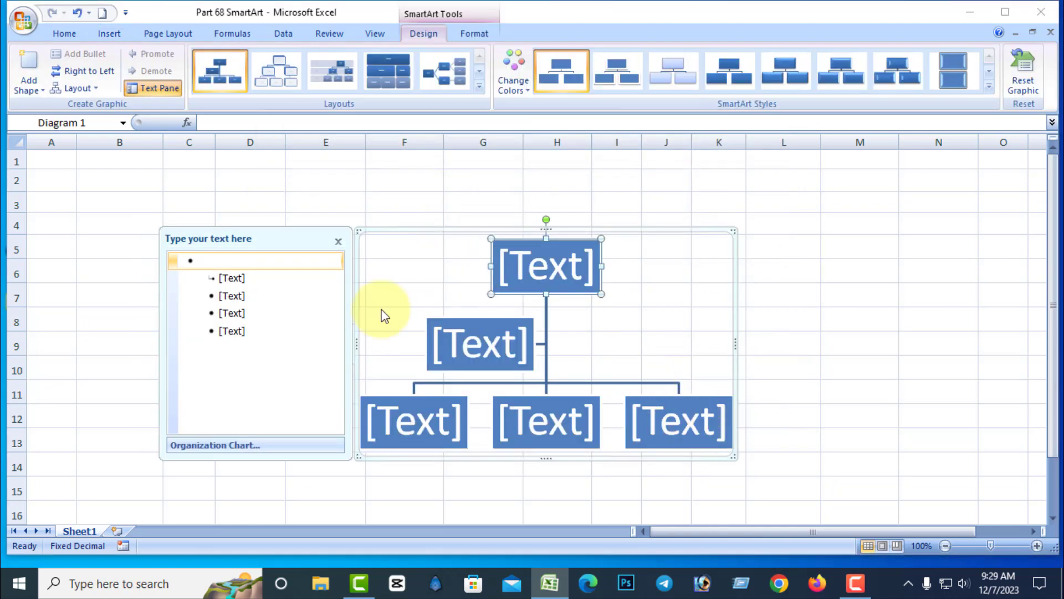
click(832, 364)
Step: Cut the assistant box and all three lower-level boxes from the organization chart, keeping only the top-level box
click(488, 336)
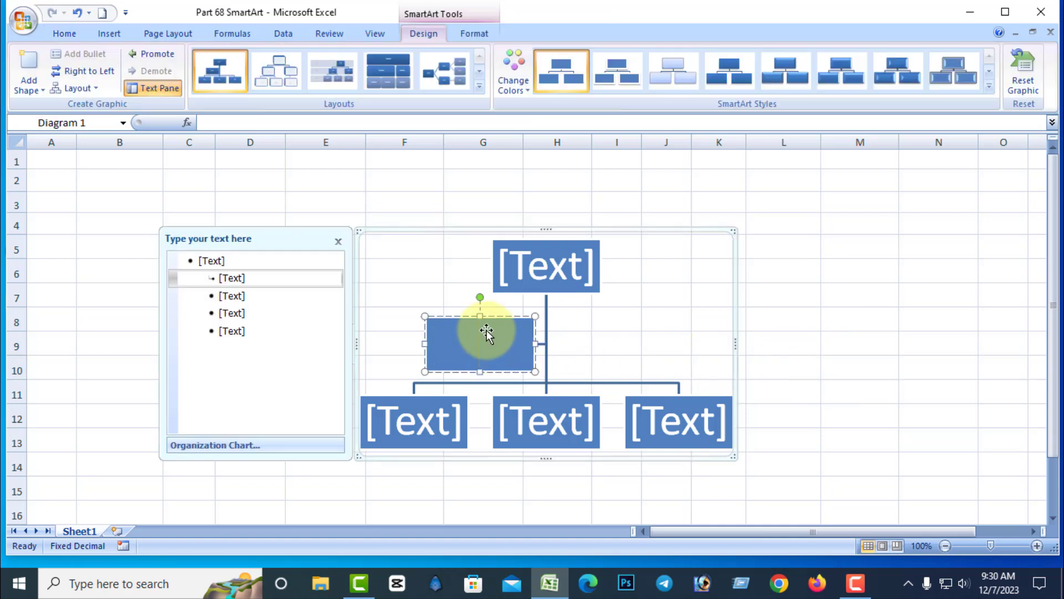
right_click(490, 324)
click(496, 330)
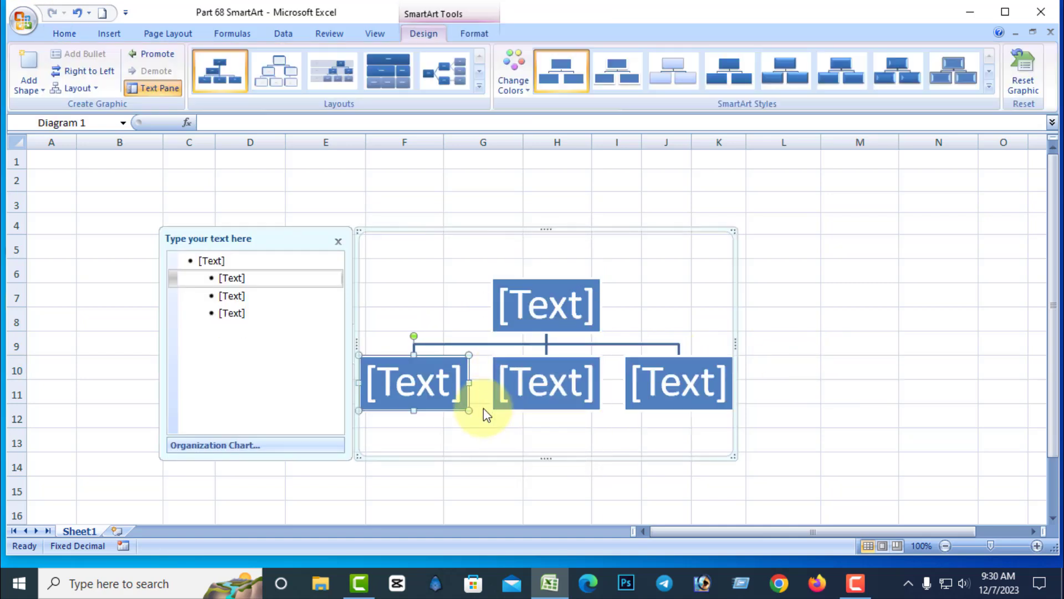
click(662, 376)
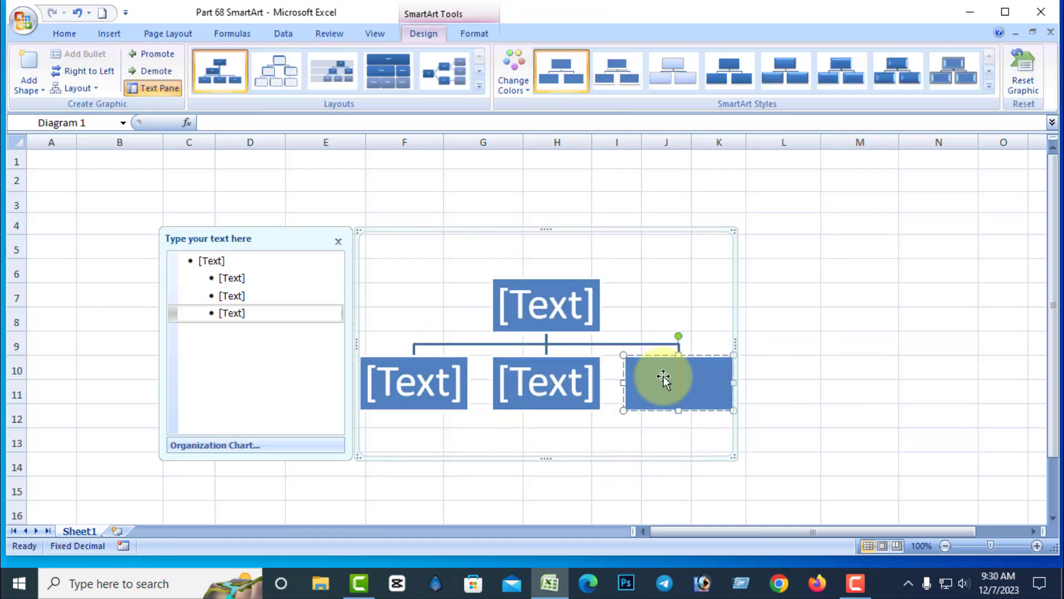
right_click(709, 358)
click(712, 363)
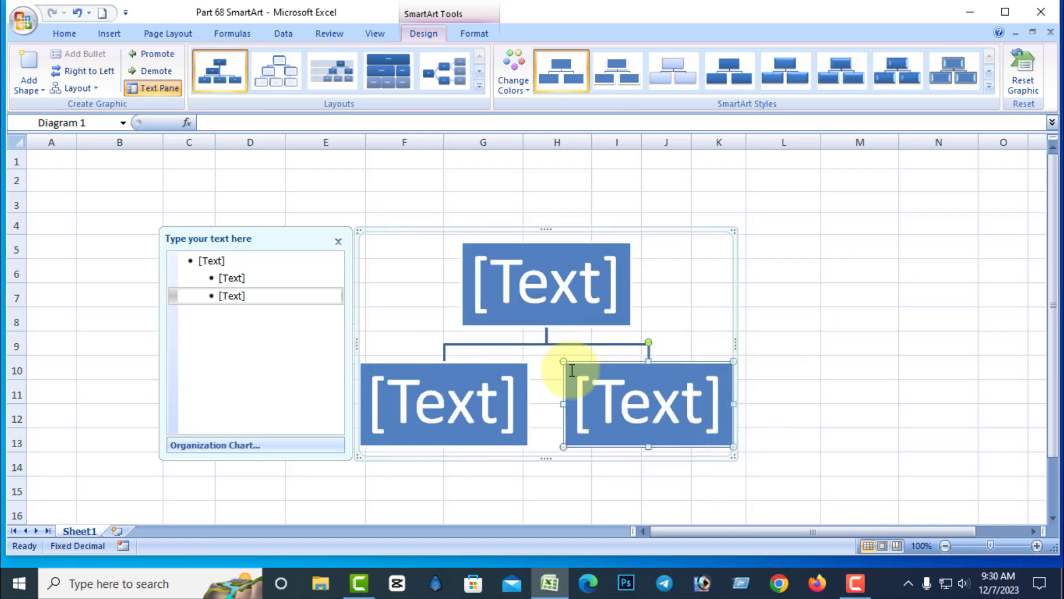
click(602, 394)
right_click(612, 367)
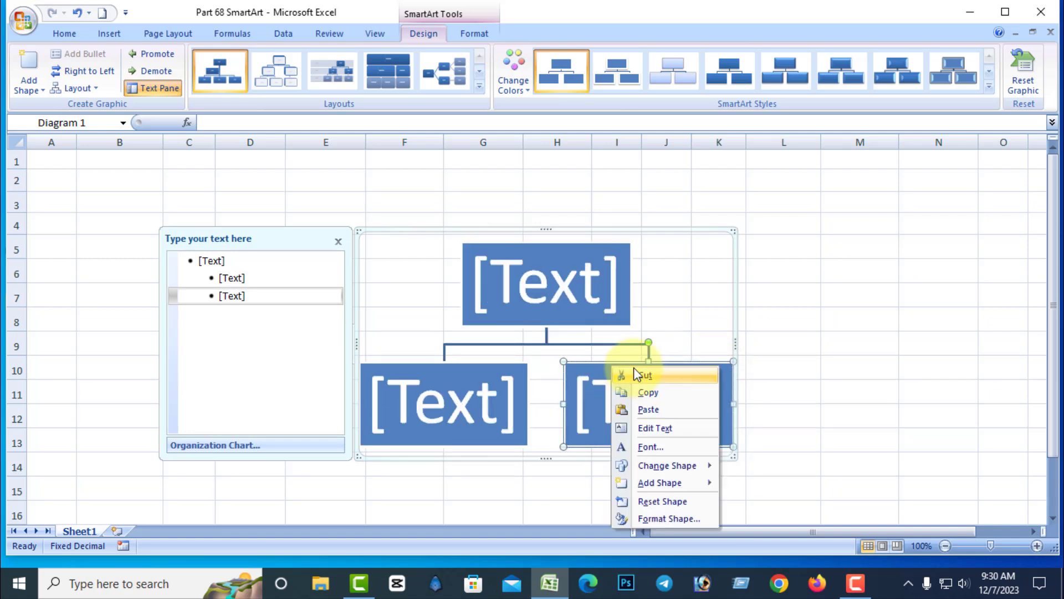
click(630, 374)
right_click(486, 369)
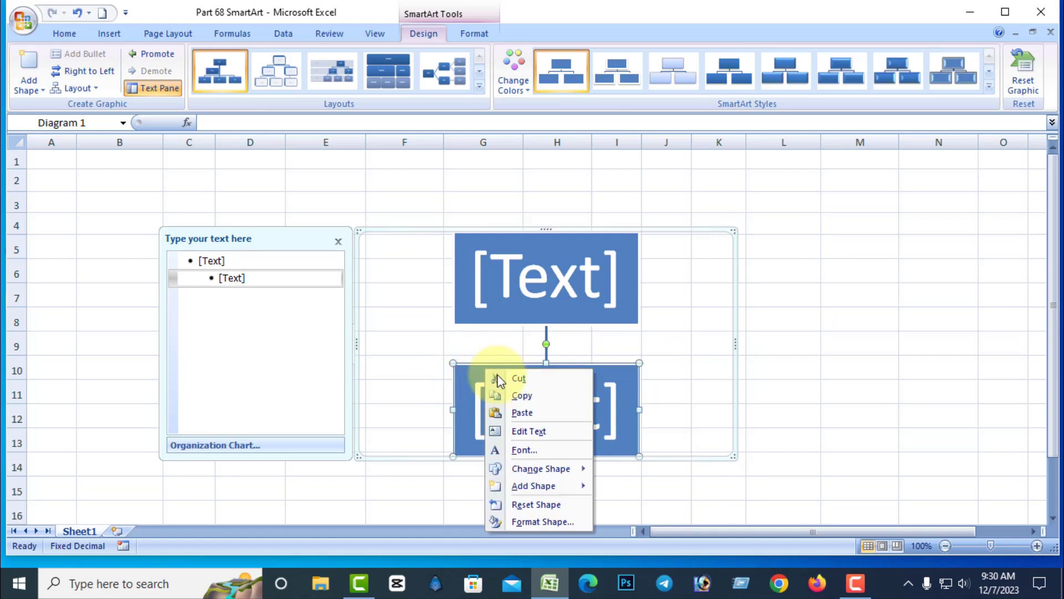
click(518, 378)
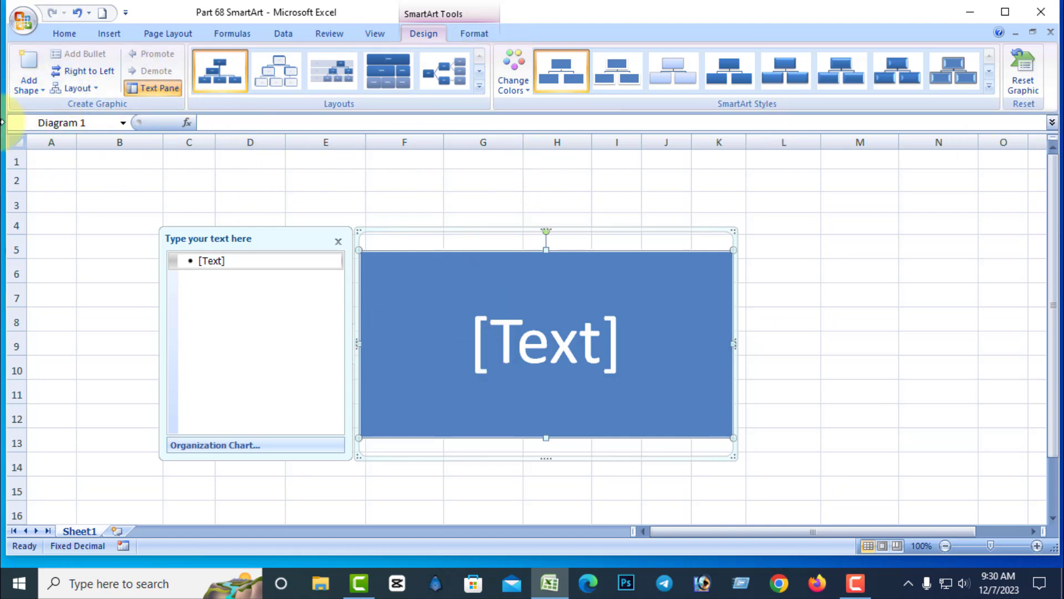
Step: Try adding a shape after the single remaining box, and delete the added shape
click(42, 90)
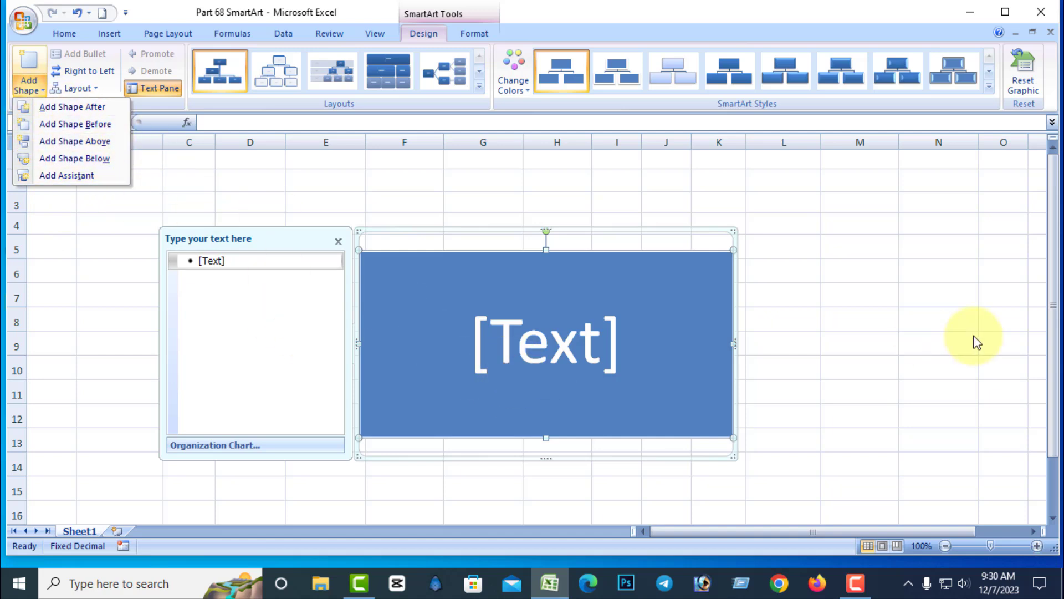
click(78, 109)
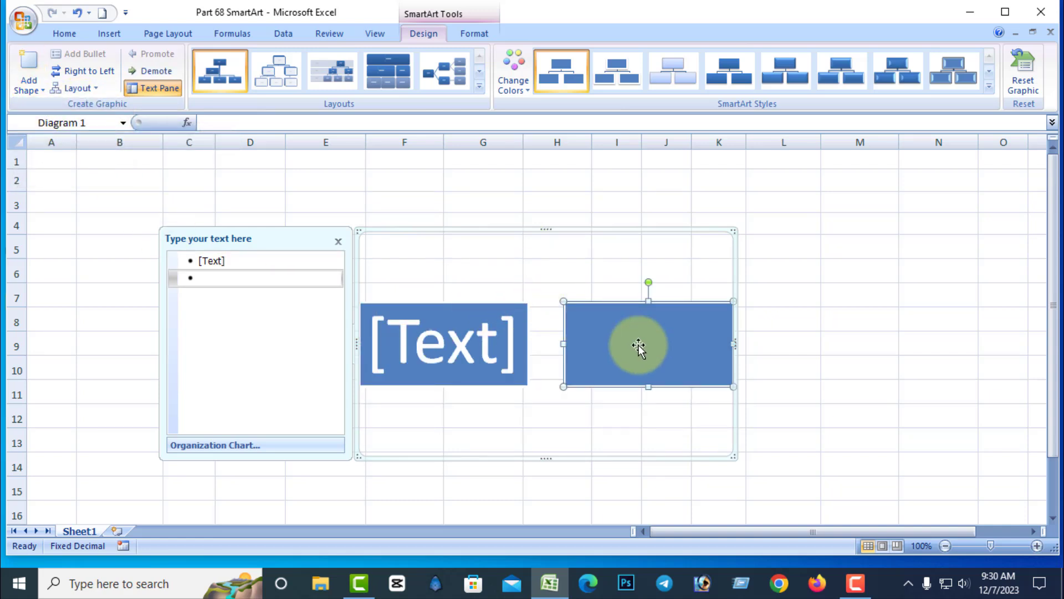
key(Delete)
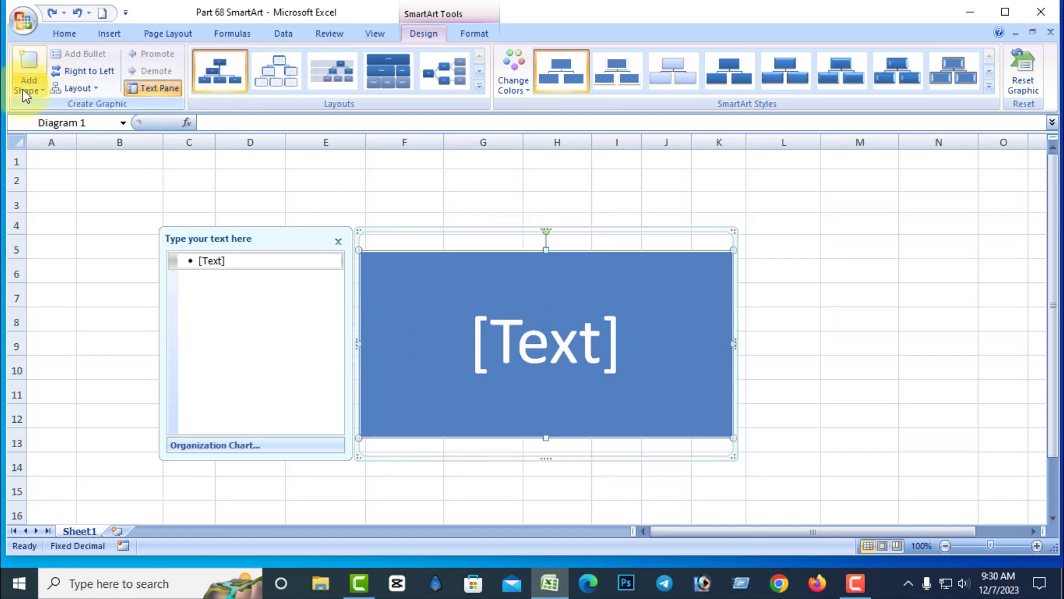
Step: Try adding a shape before the single remaining box, and undo the addition
click(42, 90)
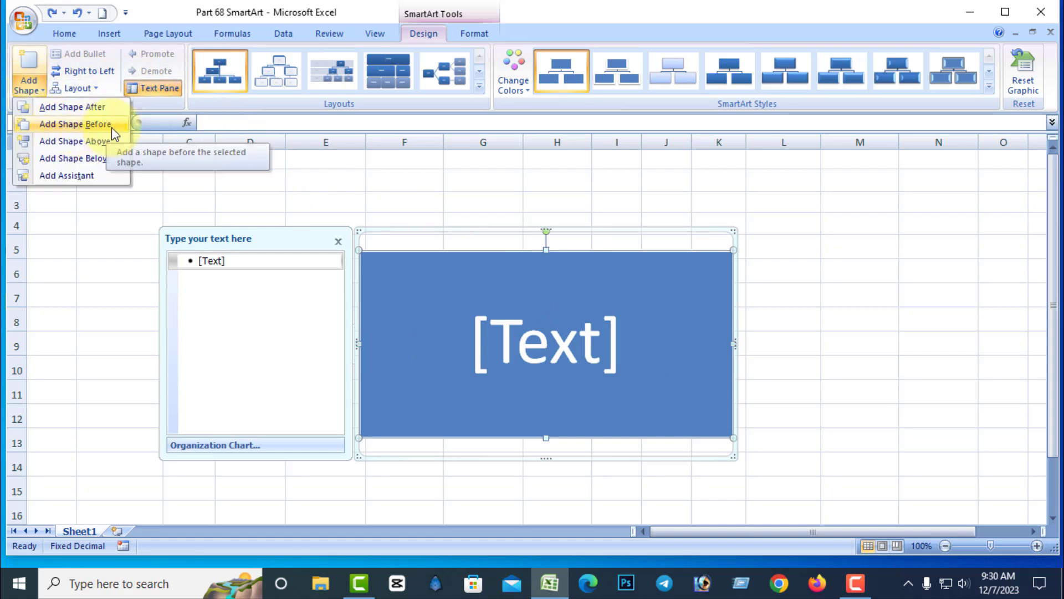
click(98, 125)
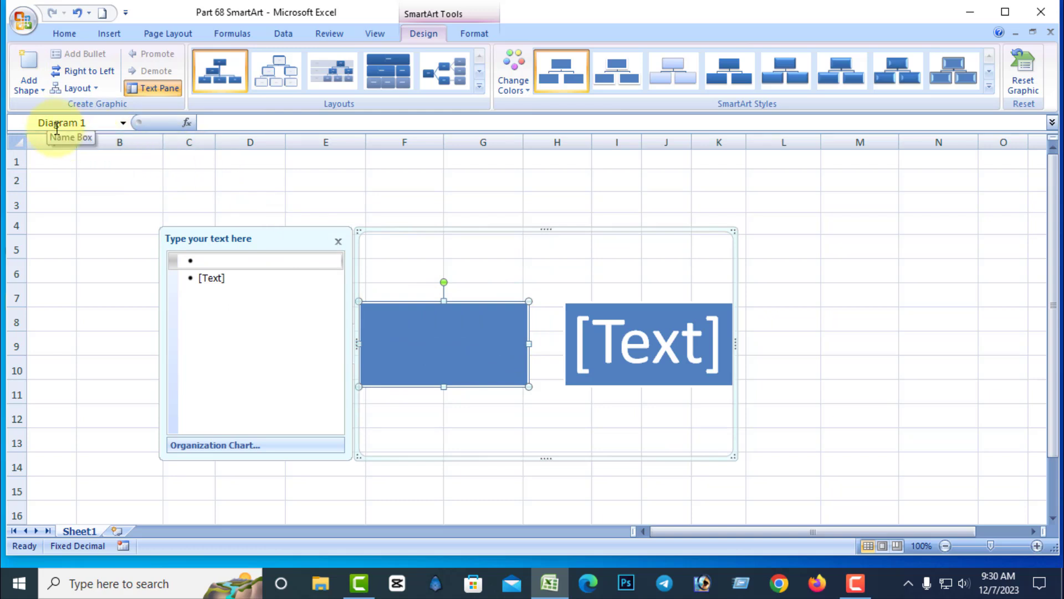
key(ctrl+z)
Step: Try adding a shape above the single remaining box, and undo the addition
click(43, 90)
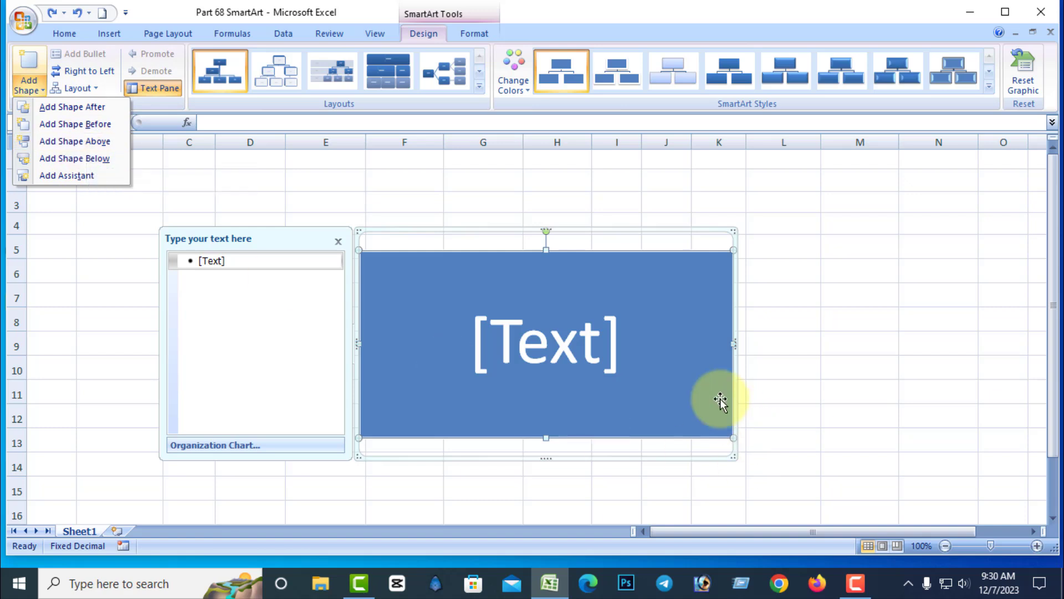
click(82, 141)
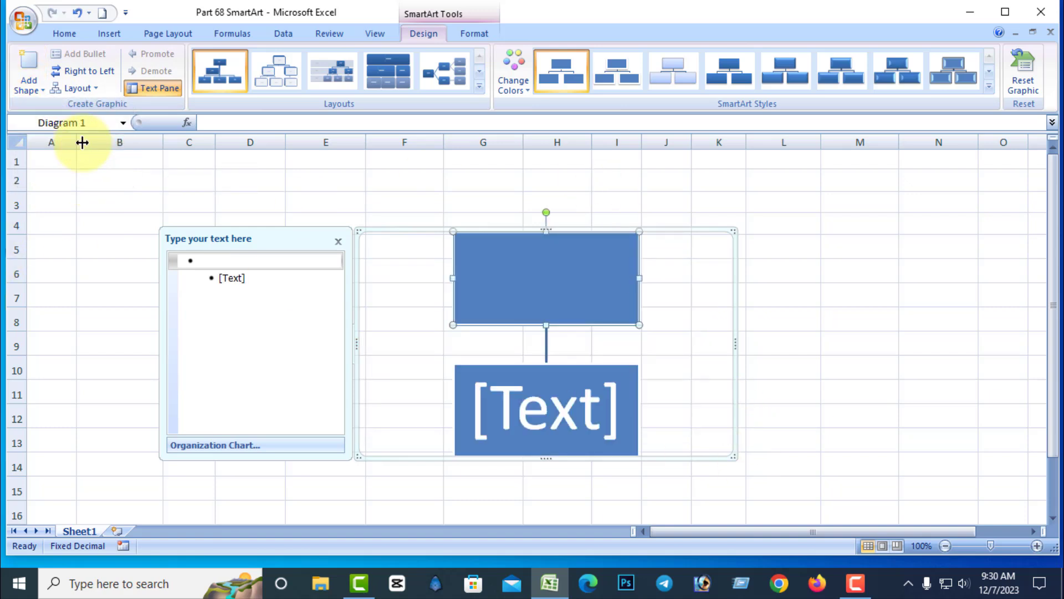
key(ctrl+z)
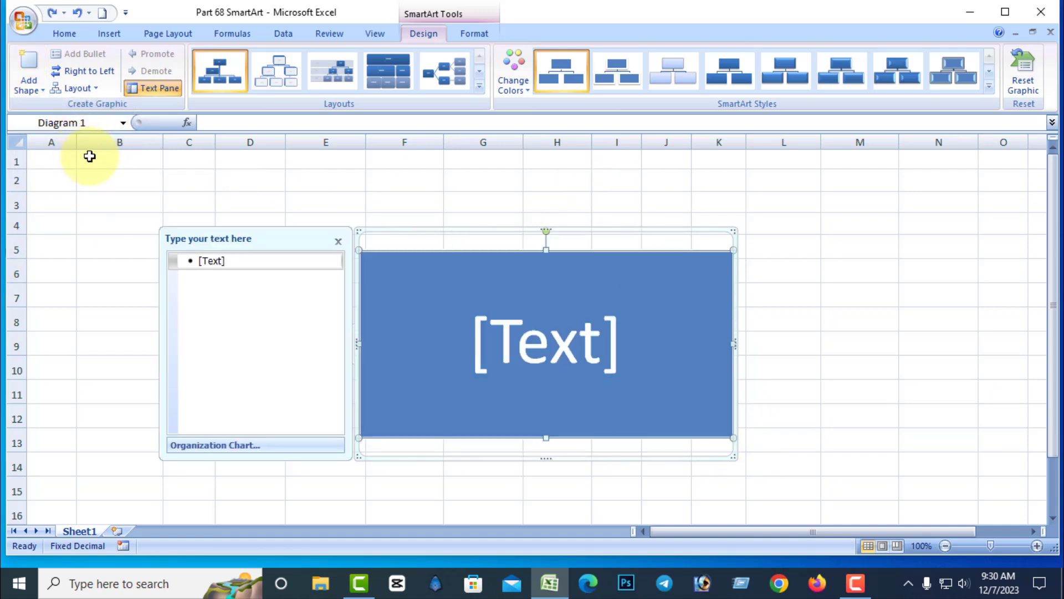
Step: Try adding a shape below the single remaining box, and undo the addition
click(35, 91)
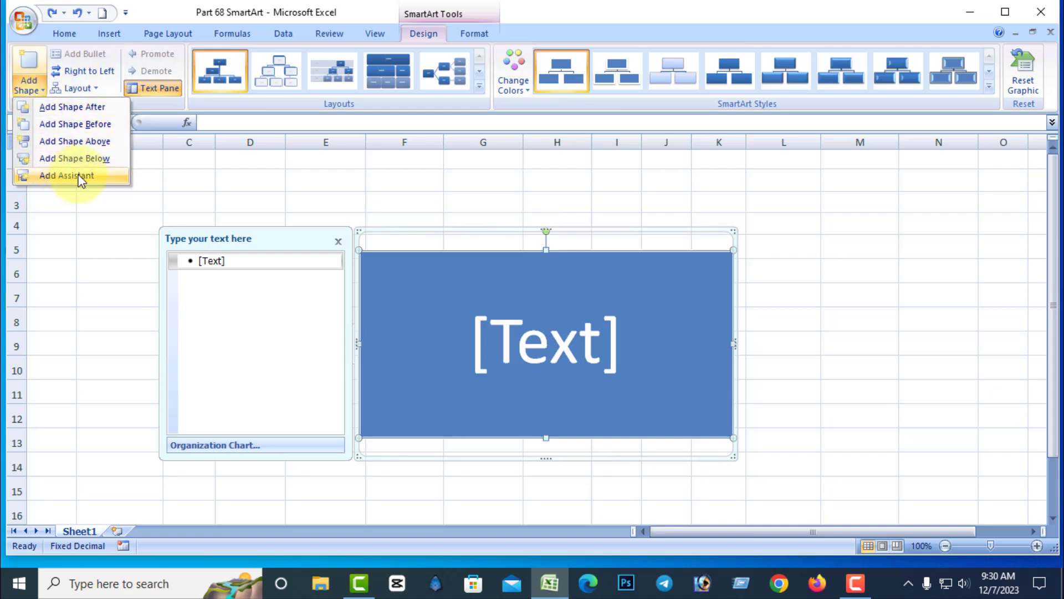
click(78, 159)
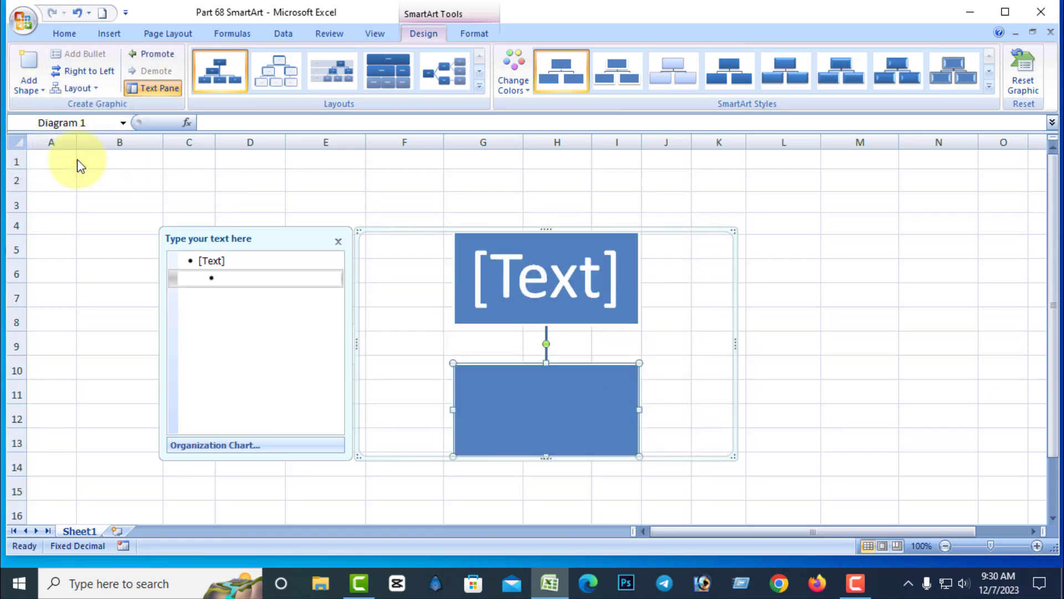
key(ctrl+z)
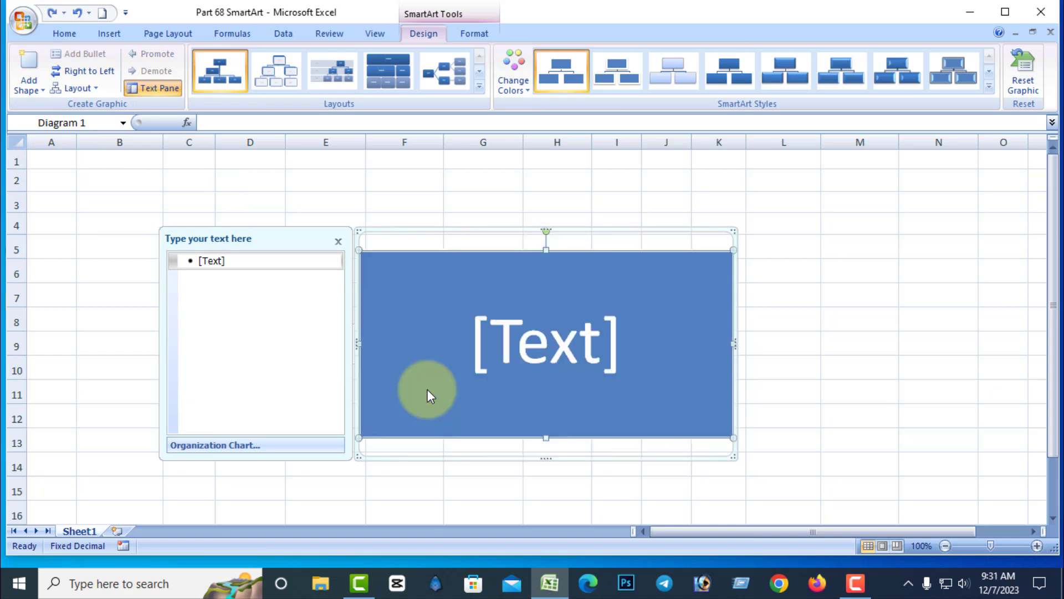
Step: Add two assistant boxes under the top-level box of the organization chart
click(41, 89)
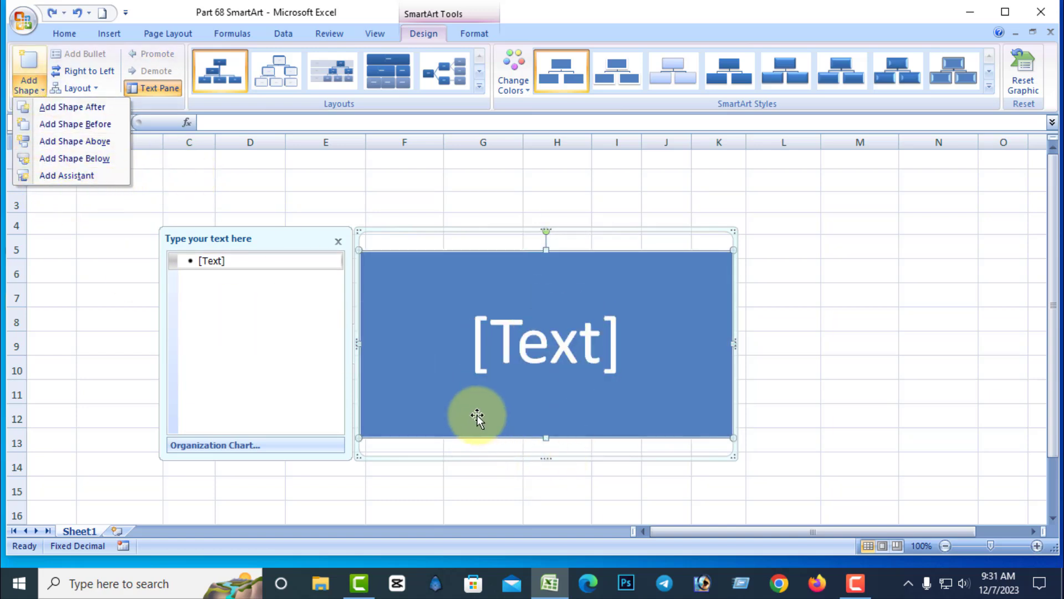
click(74, 183)
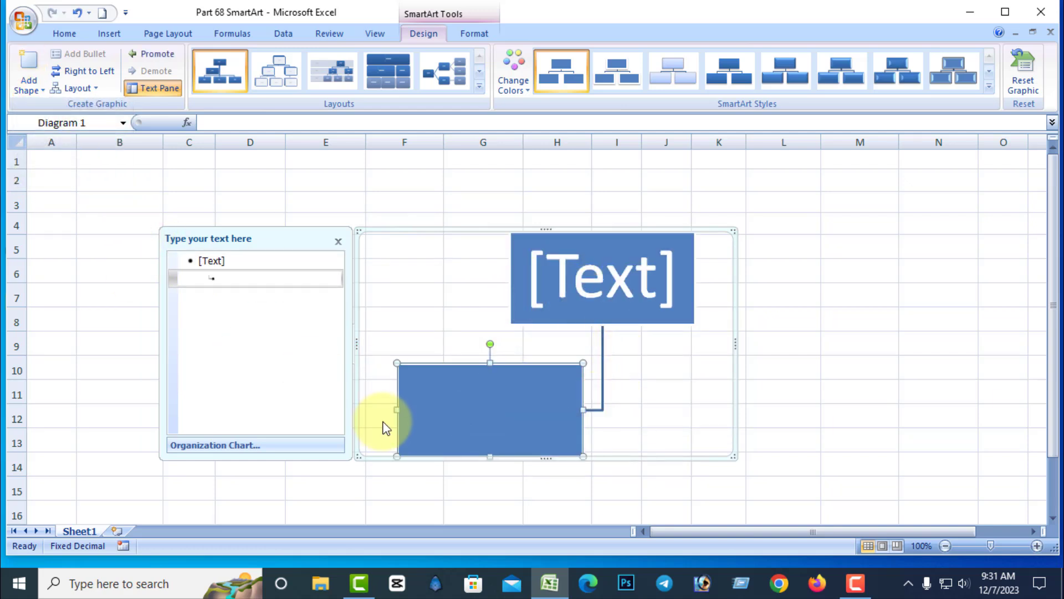
click(629, 278)
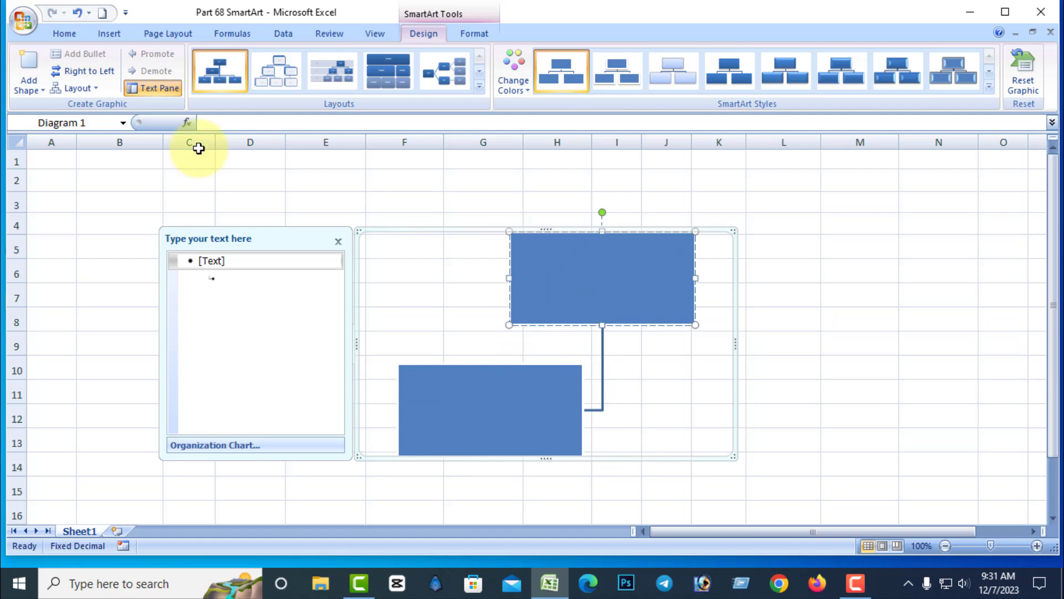
click(38, 91)
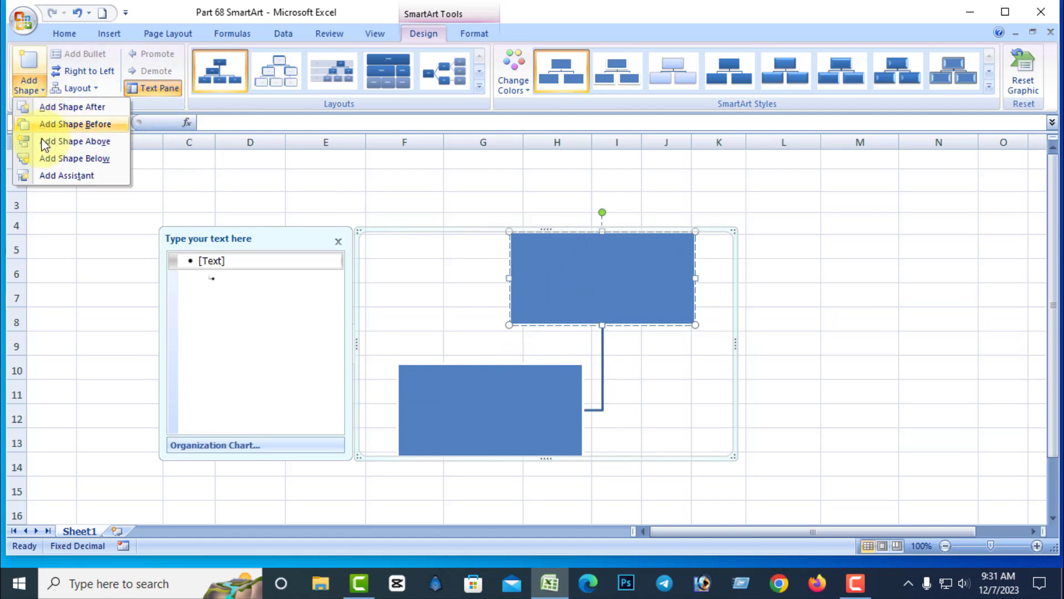
click(67, 176)
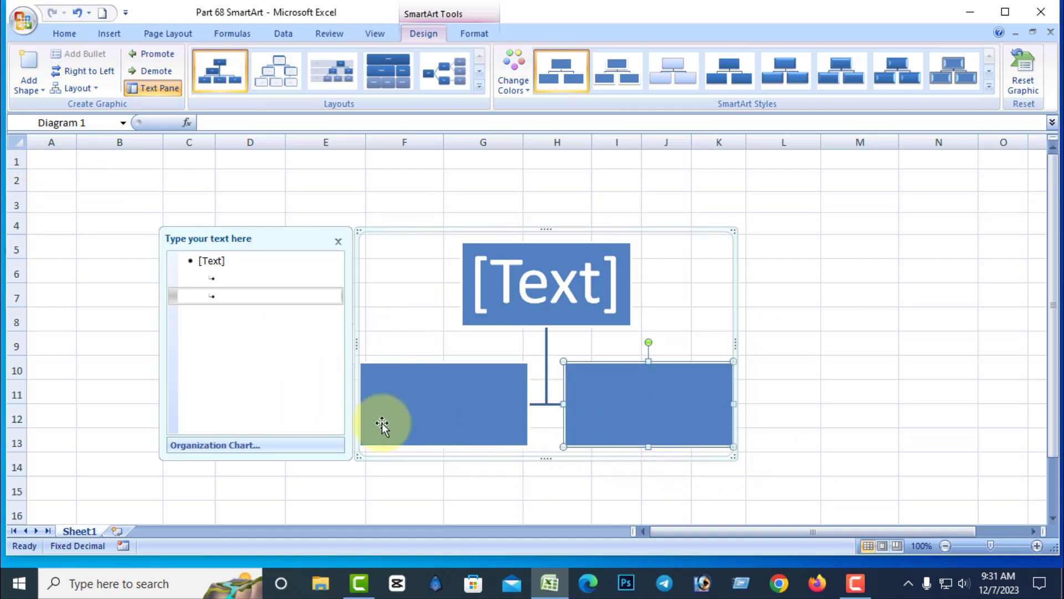
Step: Label the top-level box "a" and the two assistant boxes "b" and "c"
click(561, 306)
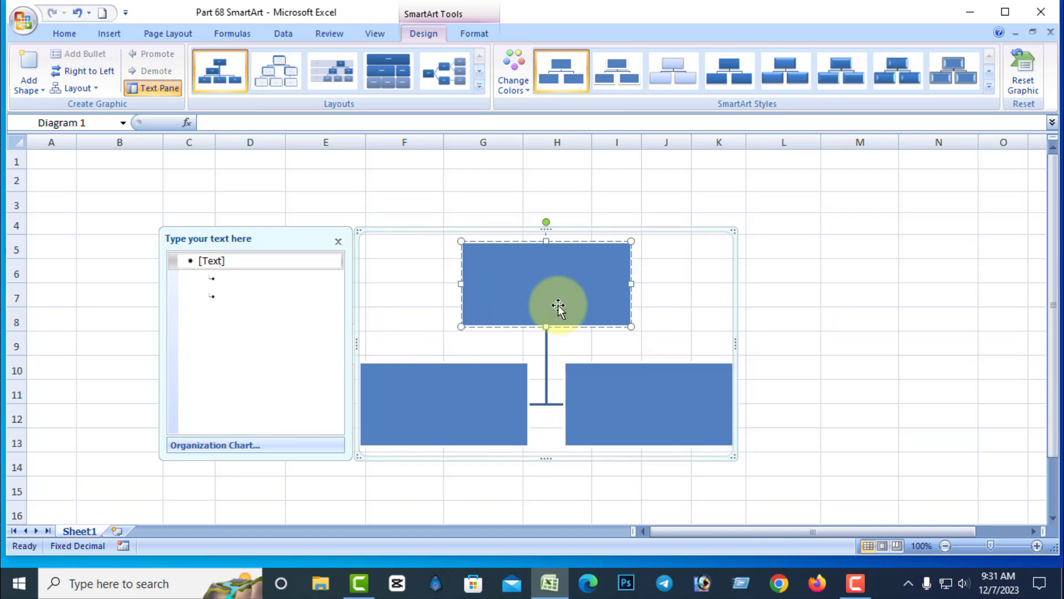
text(a)
click(227, 280)
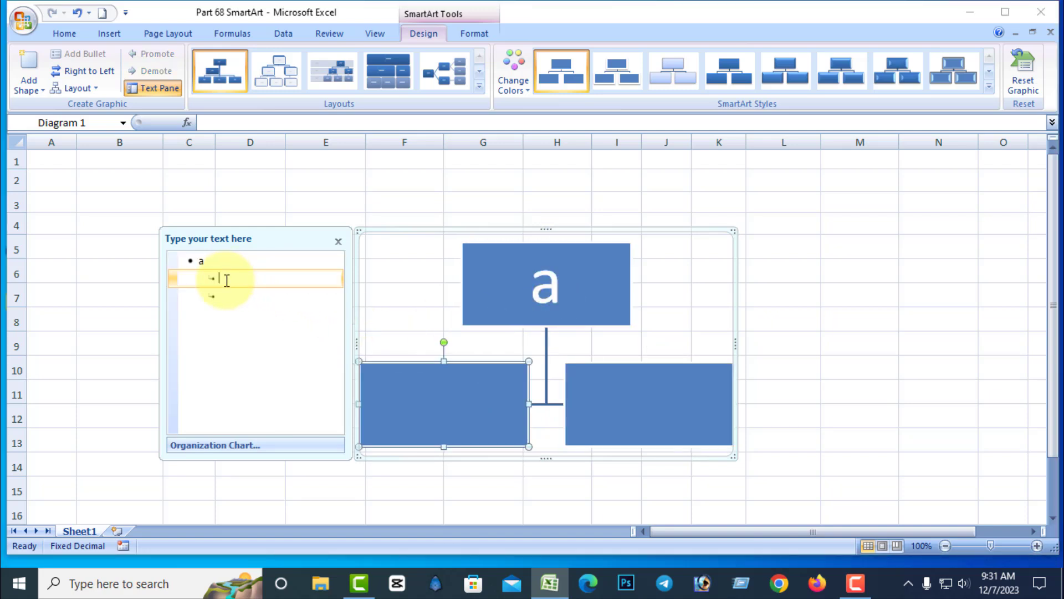
text(b)
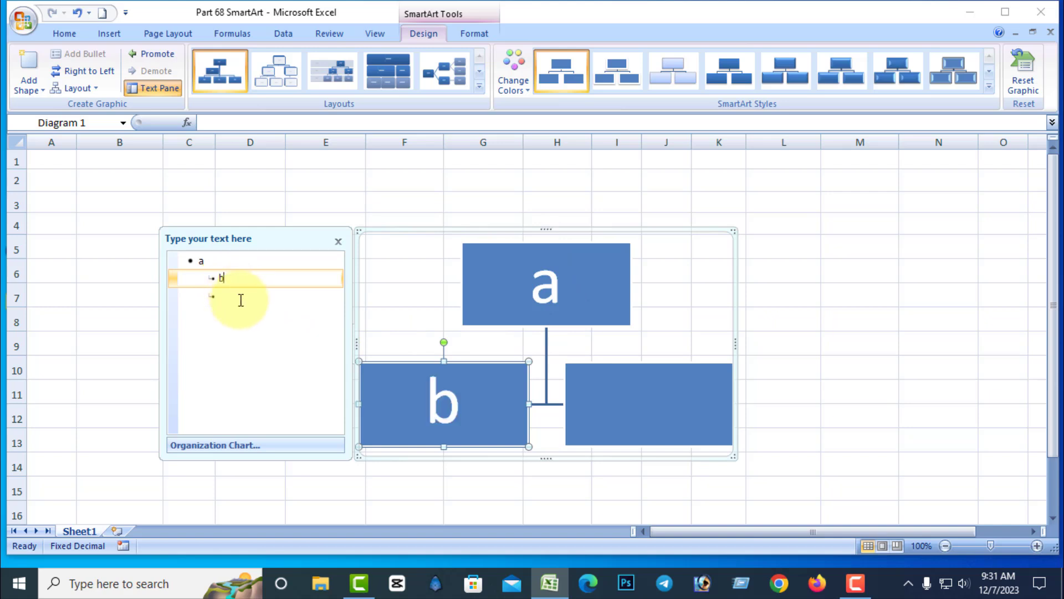
click(232, 296)
text(b)
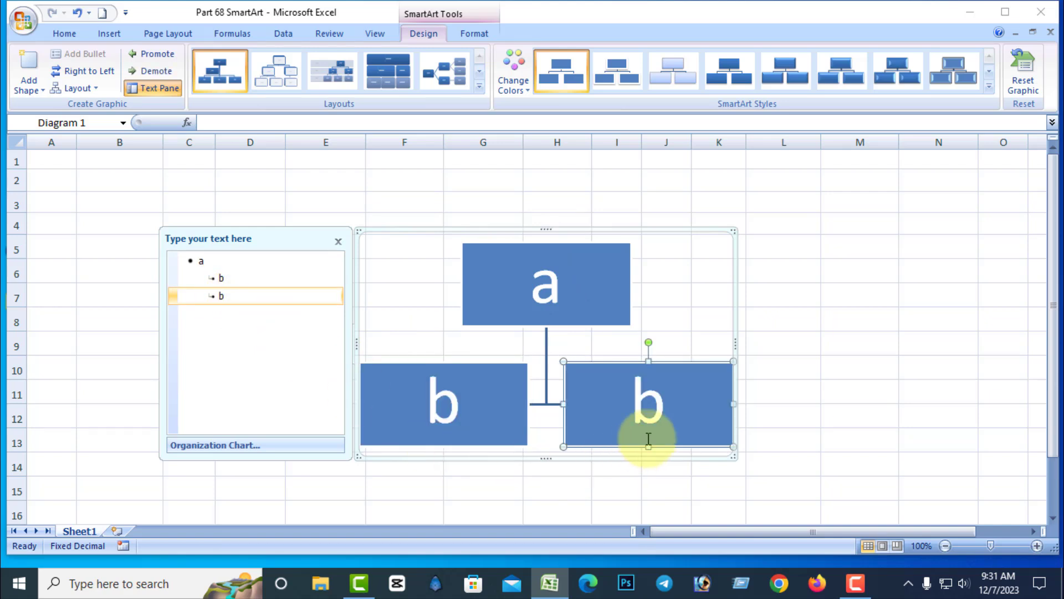
key(BackSpace)
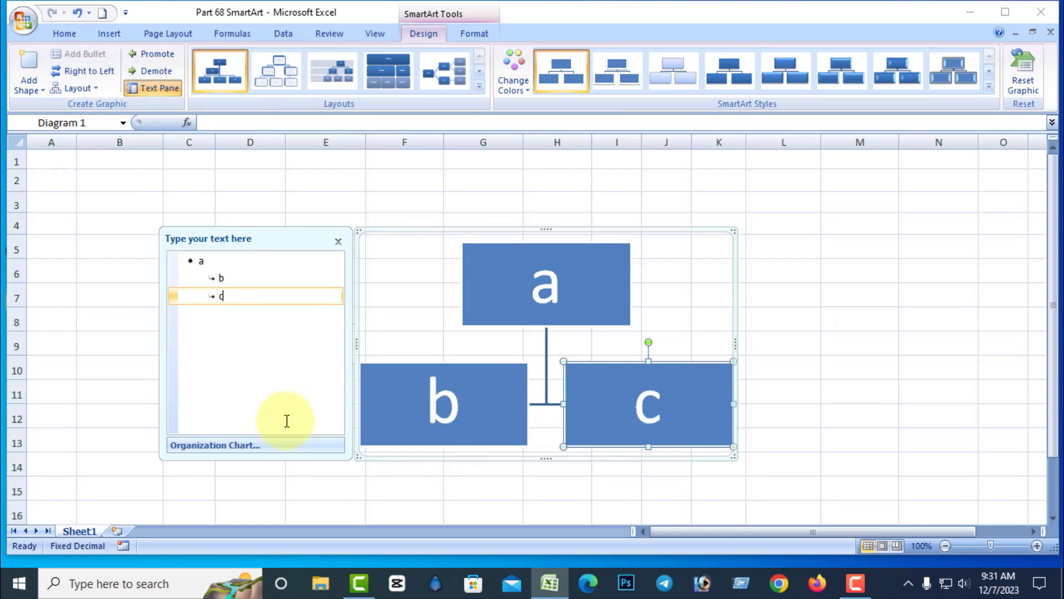
Step: Switch the chart's direction to right to left, and switch it back
click(81, 71)
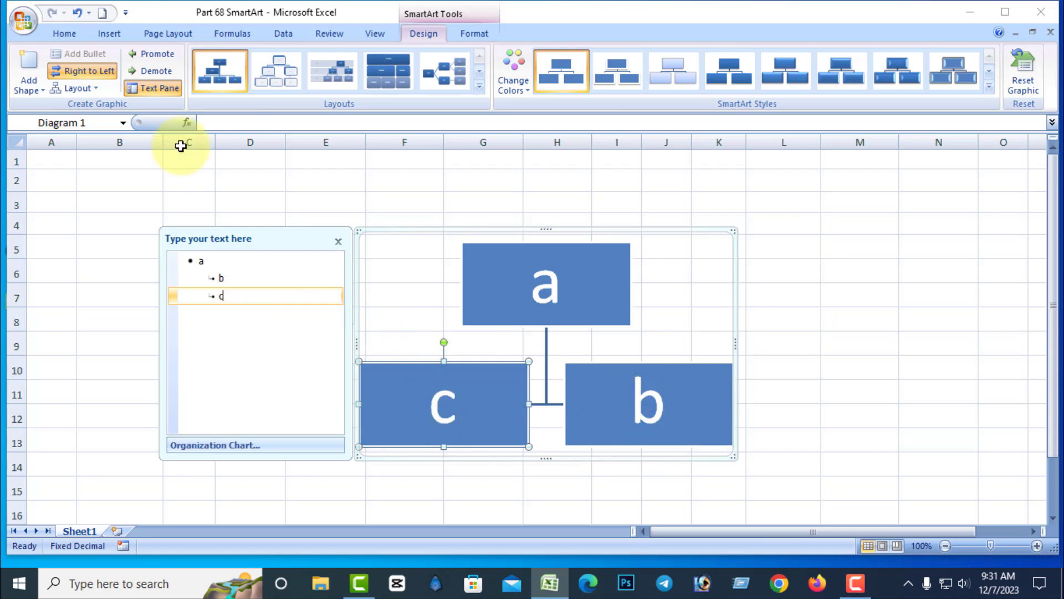
click(81, 71)
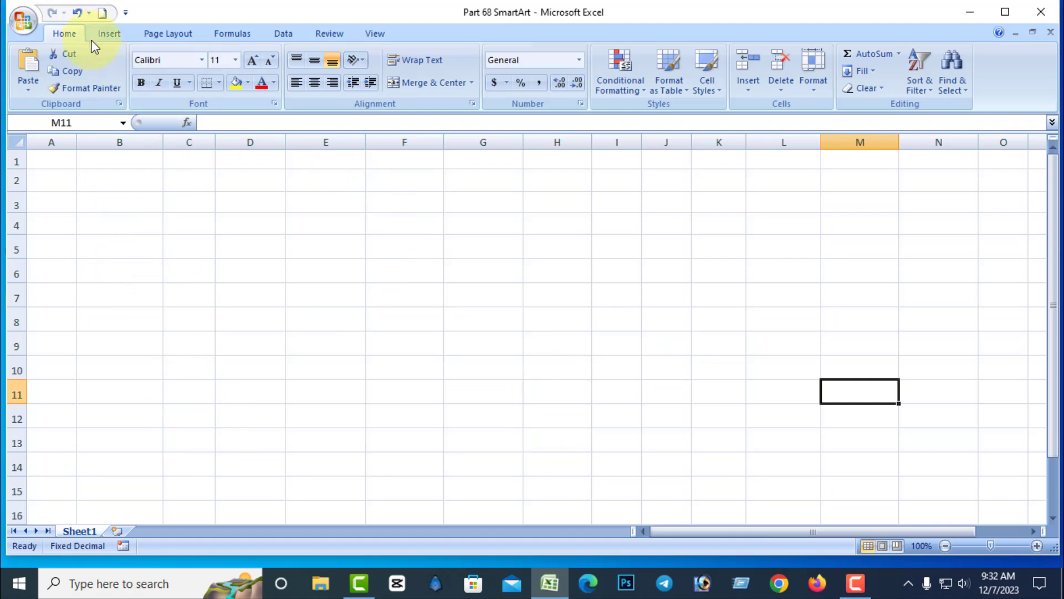
Step: Insert a new Organization Chart SmartArt graphic from the Hierarchy category into the empty sheet
click(106, 34)
click(223, 75)
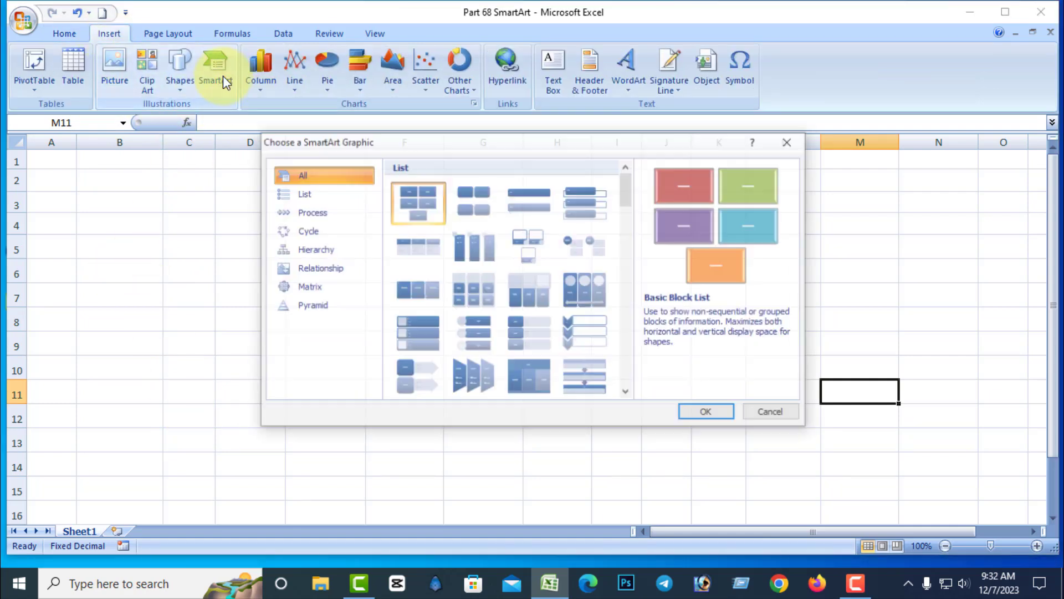
click(310, 250)
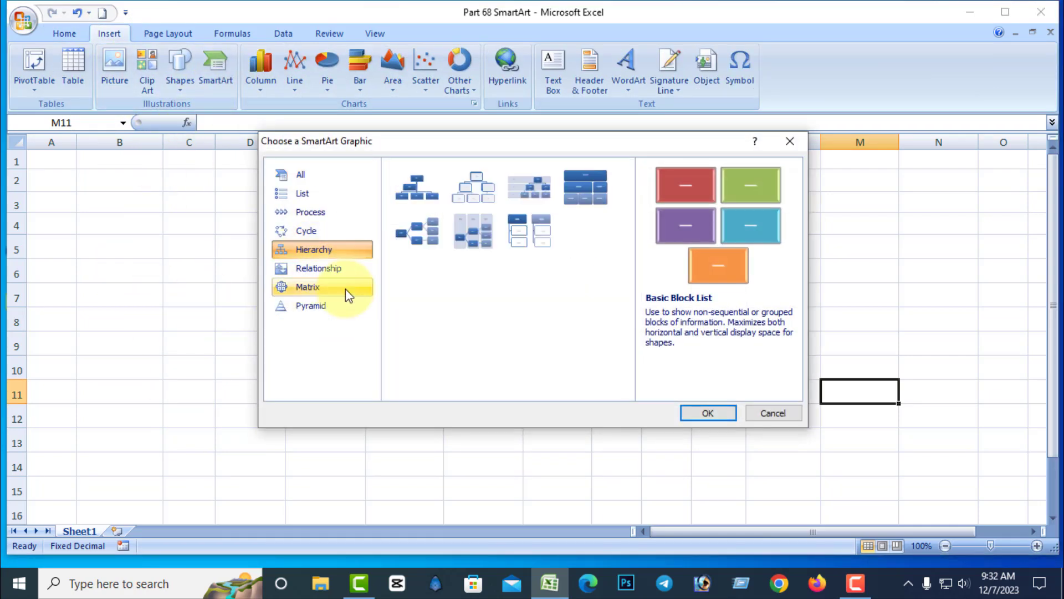
click(409, 181)
click(714, 412)
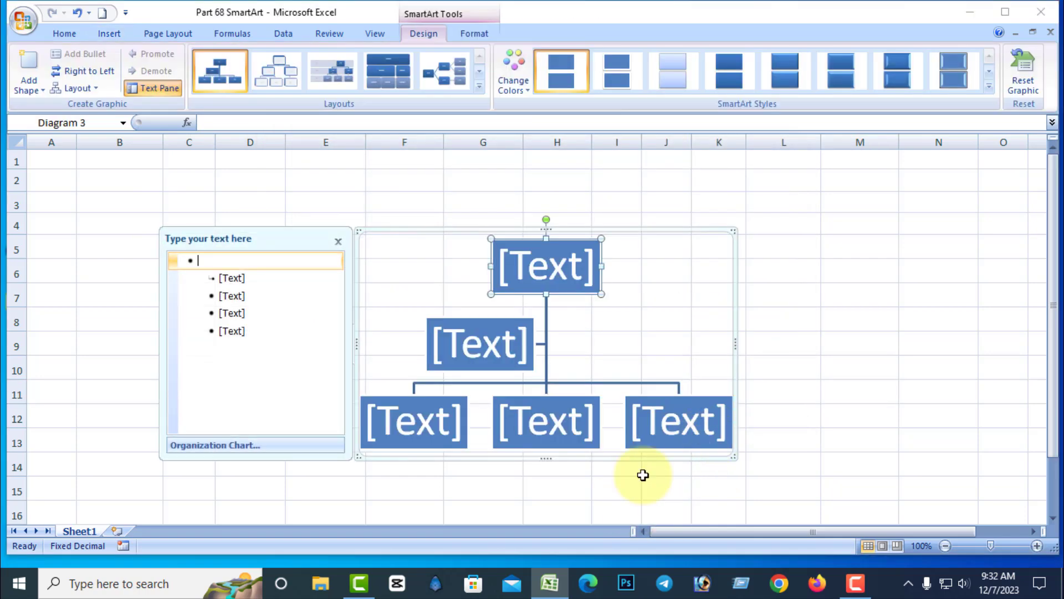
Step: Cut the assistant box and one lower-level box from the new chart, keeping the top box and two subordinates
click(515, 333)
right_click(504, 318)
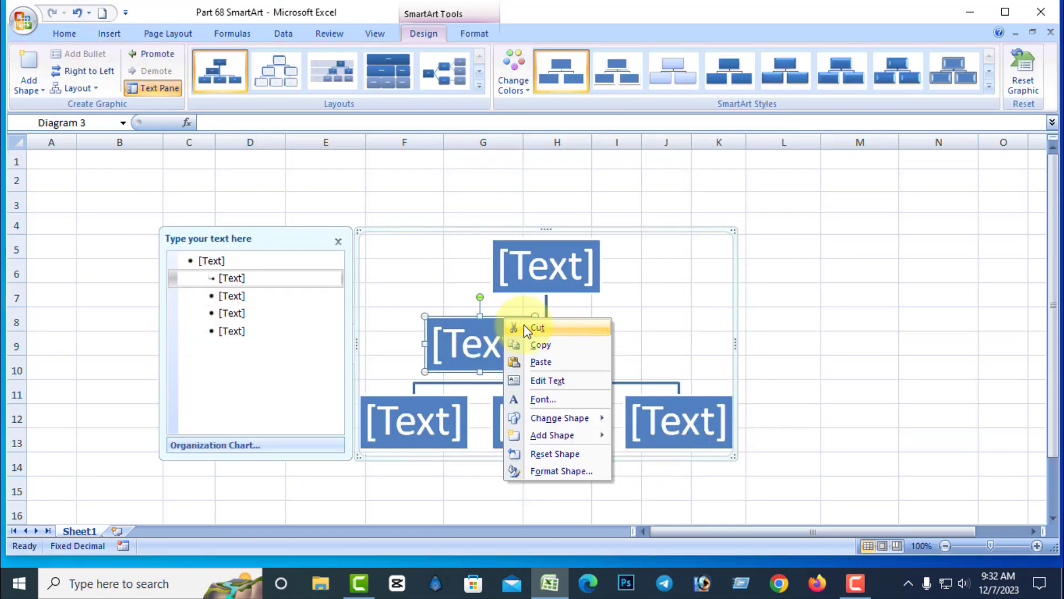
click(523, 328)
click(561, 367)
right_click(567, 357)
click(587, 367)
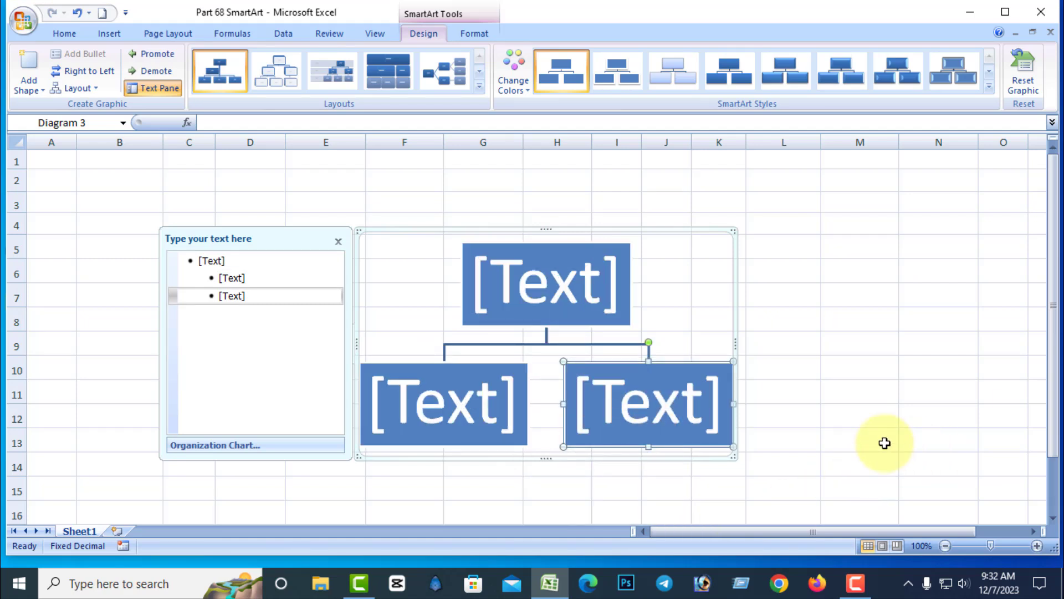
Step: Apply the Both layout to the subordinates of the top-level box
click(96, 88)
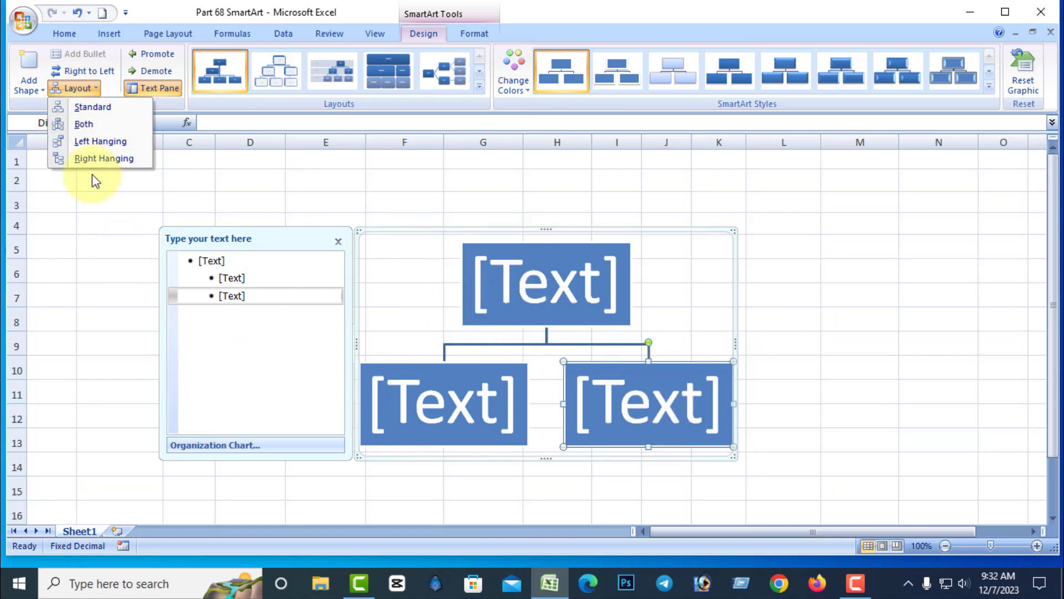
click(541, 290)
click(96, 91)
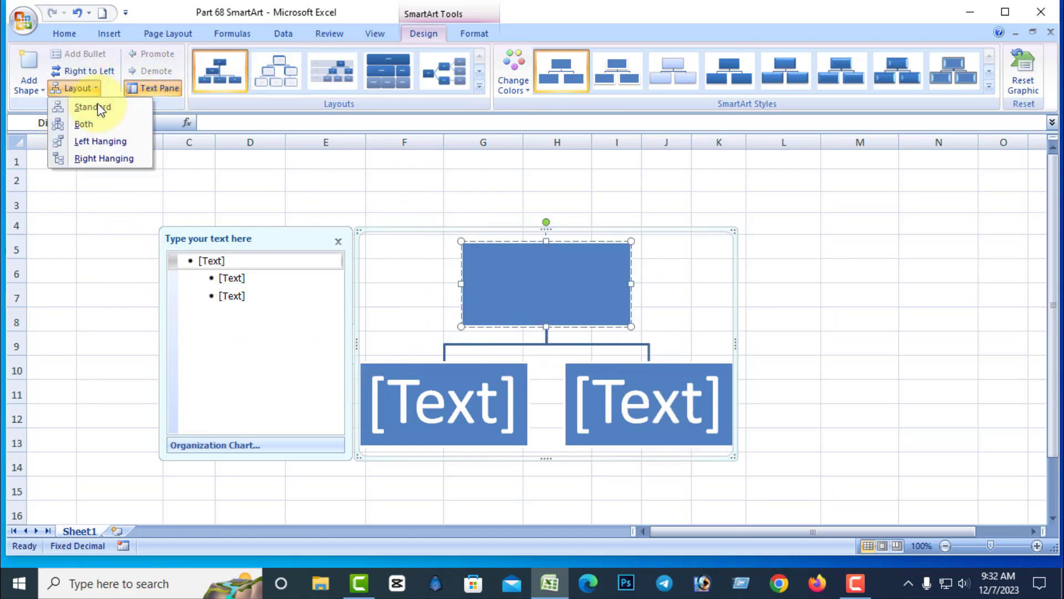
click(89, 124)
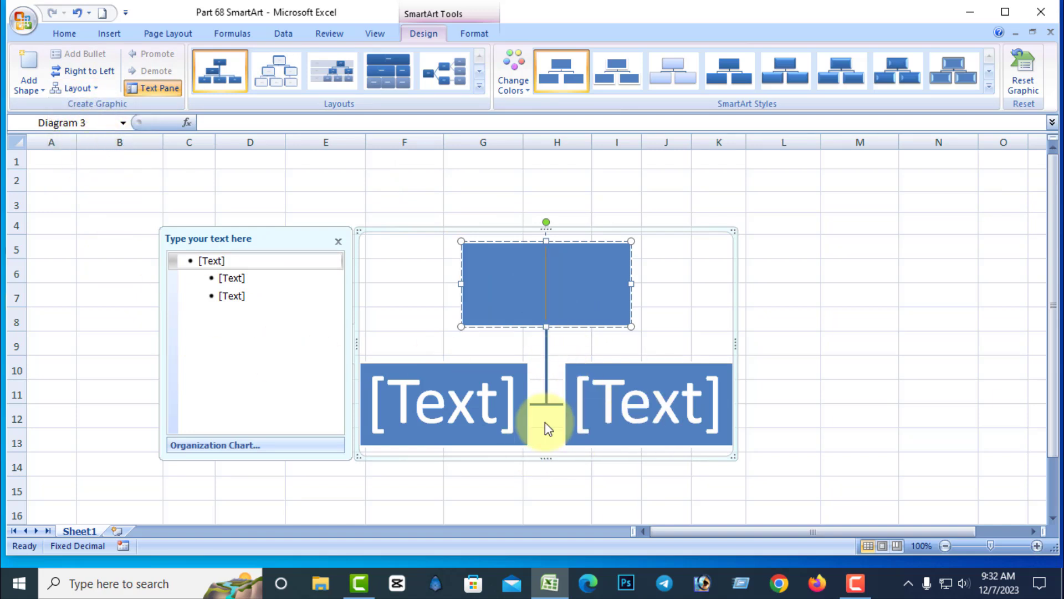
key(ctrl+z)
click(924, 417)
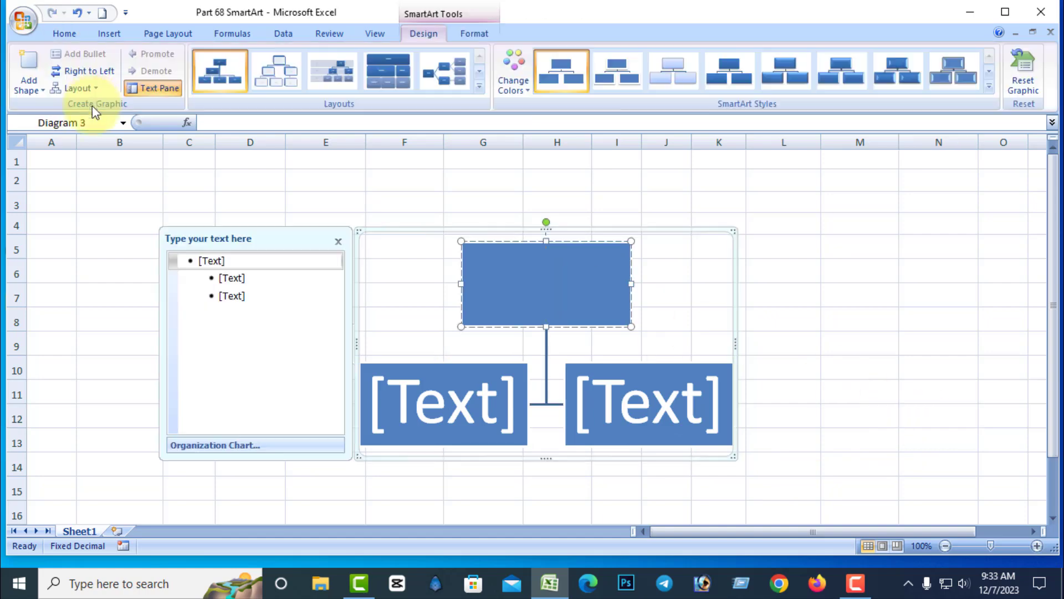
Step: Arrange the top-level box's subordinates in the Left Hanging layout
click(92, 87)
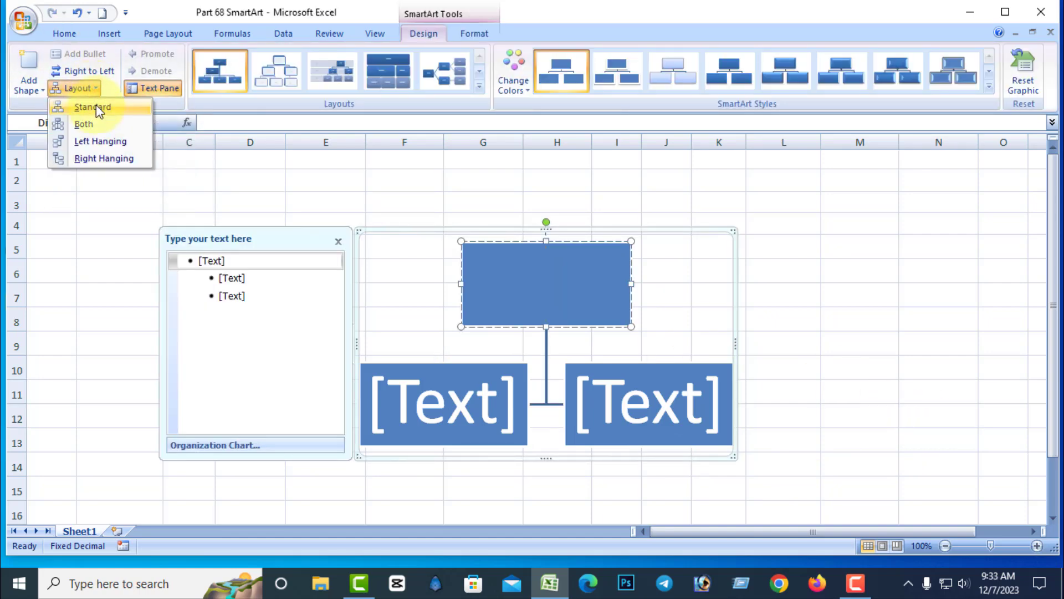
click(113, 141)
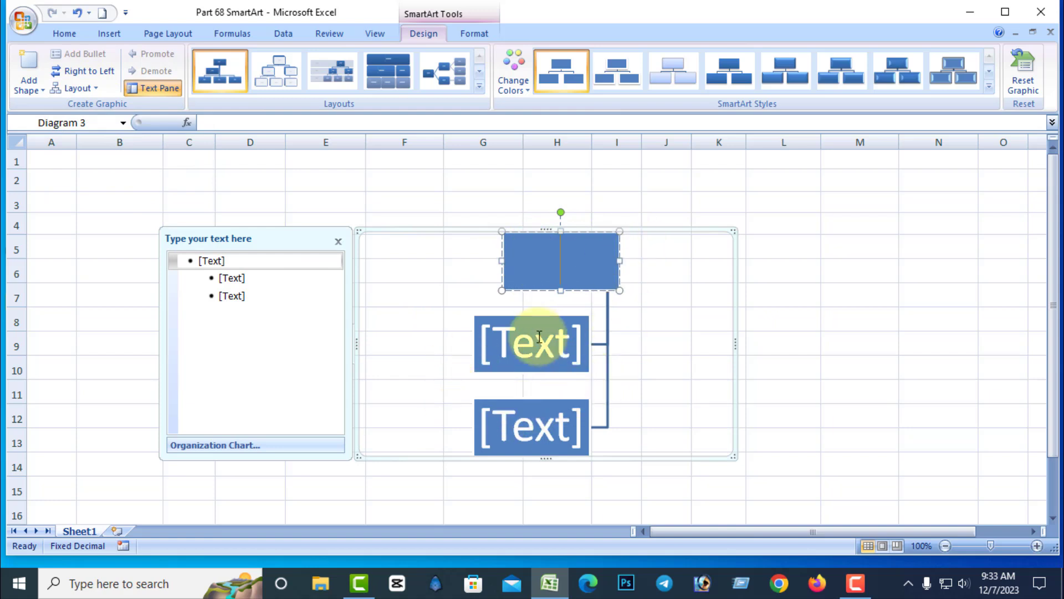
Step: Arrange the top-level box's subordinates in the Right Hanging layout
click(569, 264)
click(99, 88)
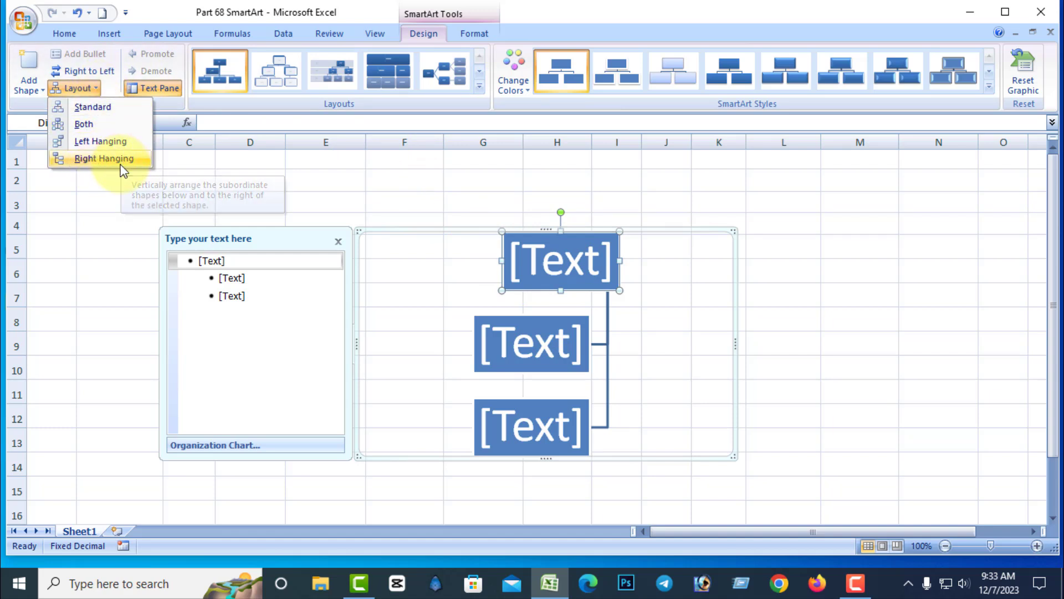
click(104, 158)
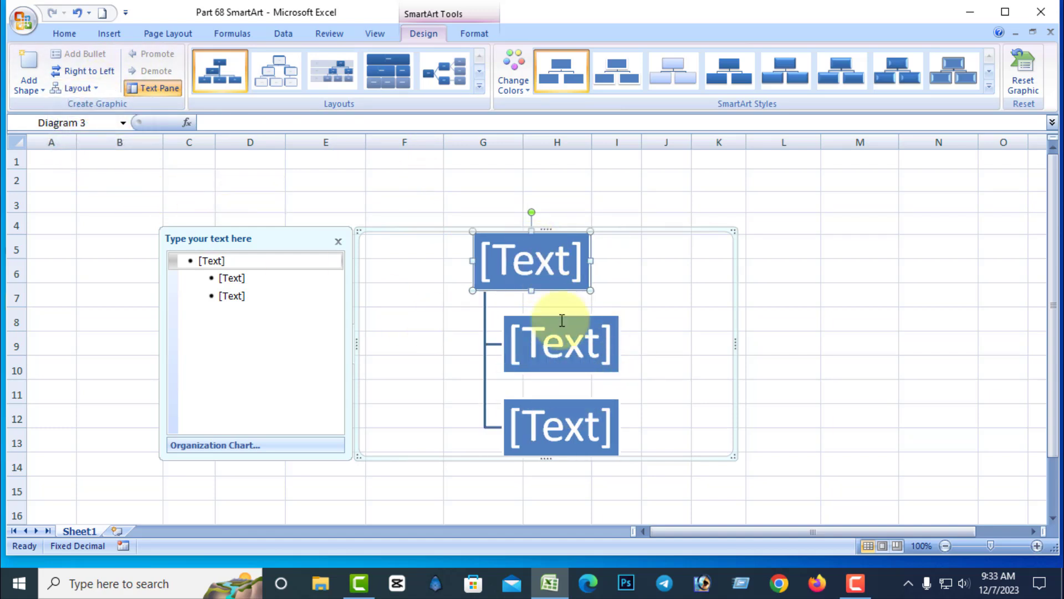
Step: Set the layout of the top-level box's subordinates to Standard and deselect the chart
click(95, 88)
click(96, 107)
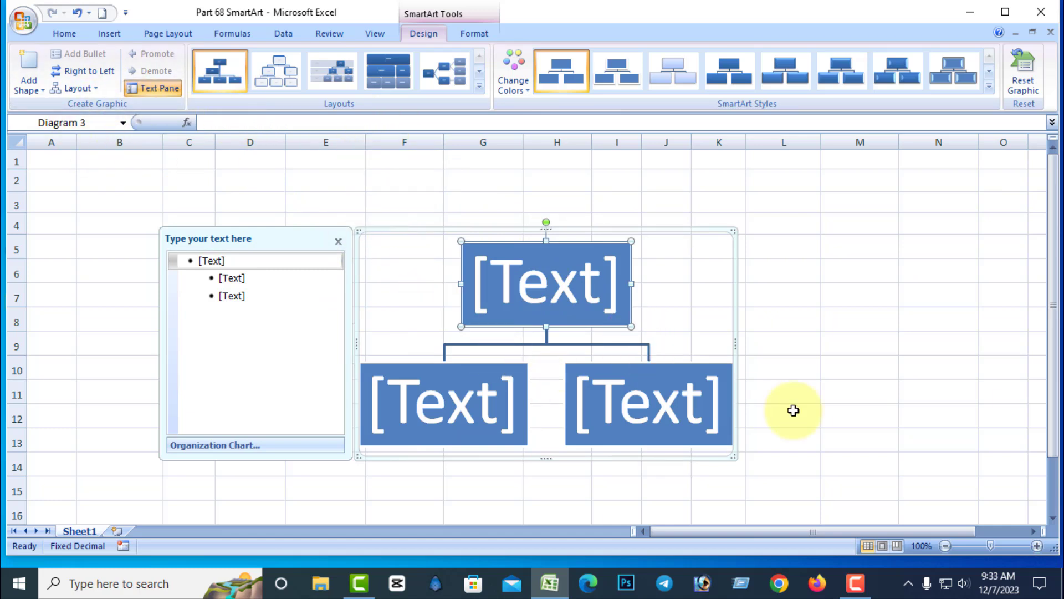
click(879, 395)
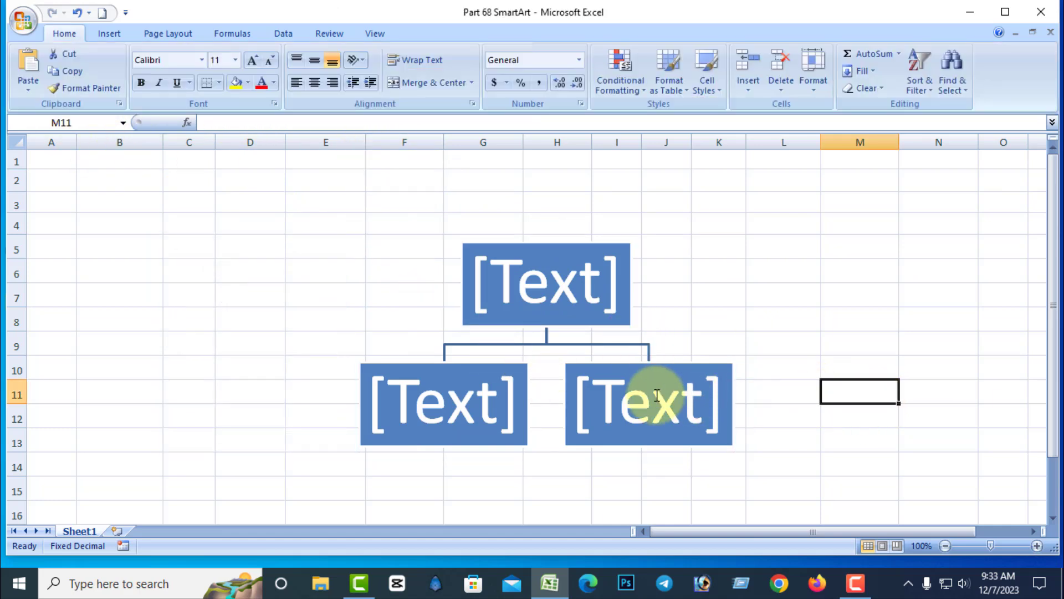
Step: Promote the right subordinate box to the top level, and demote it again
click(657, 395)
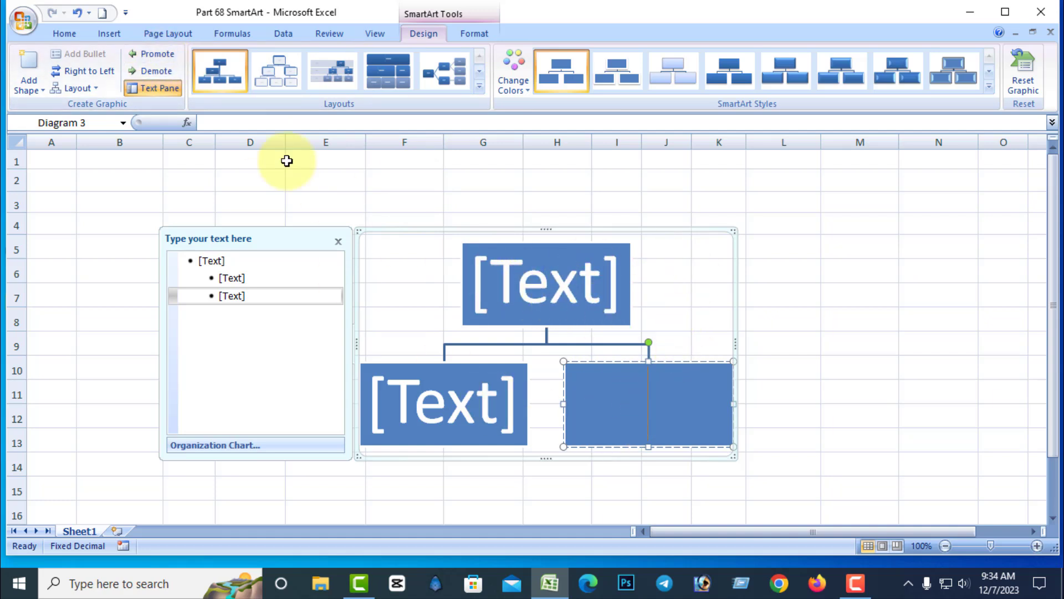
click(158, 53)
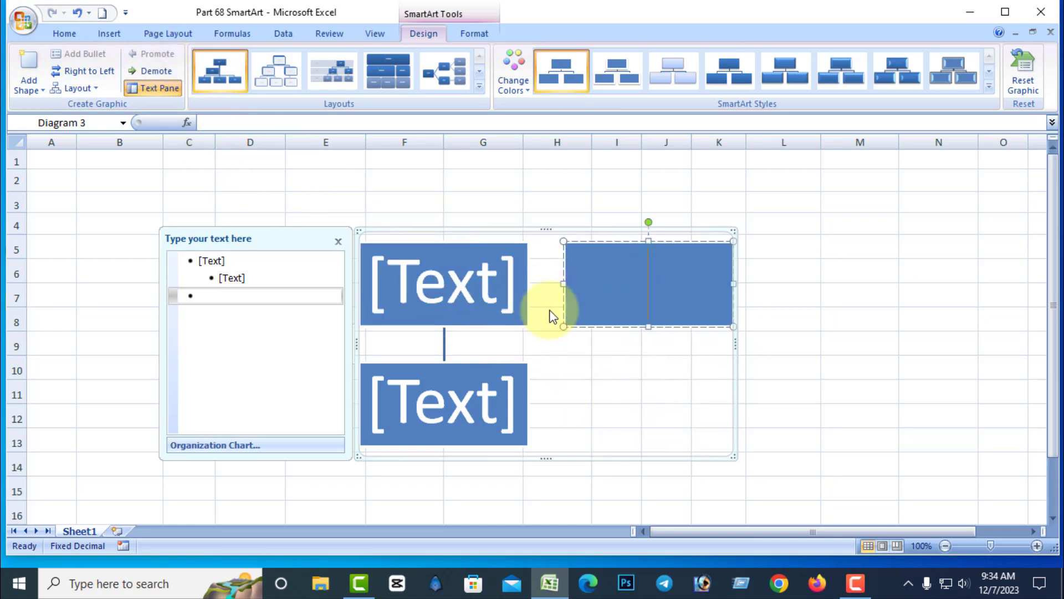
click(161, 71)
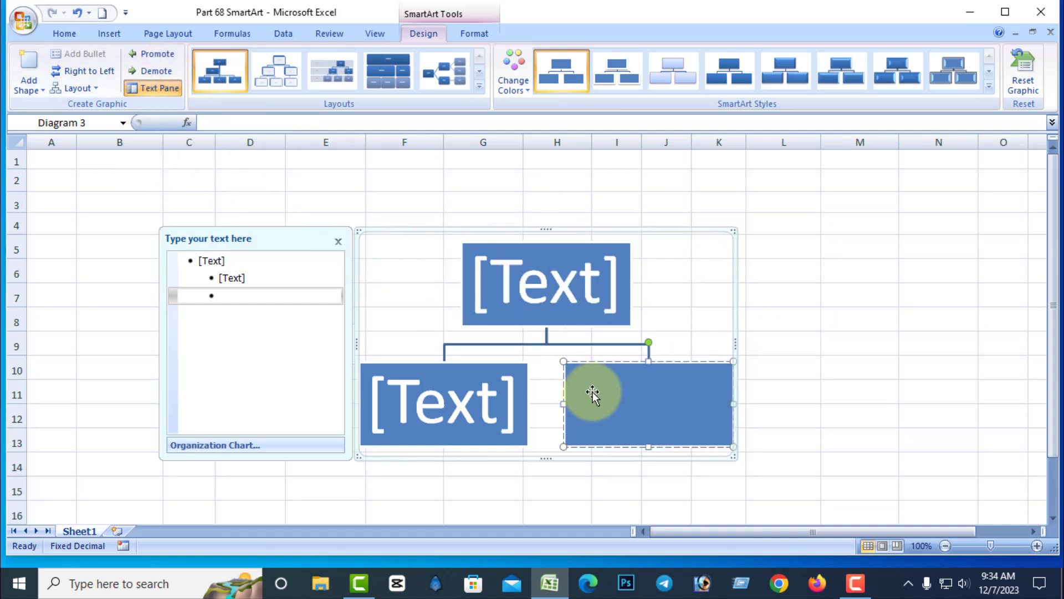
Step: Promote the left subordinate box to the top level of the chart
click(447, 397)
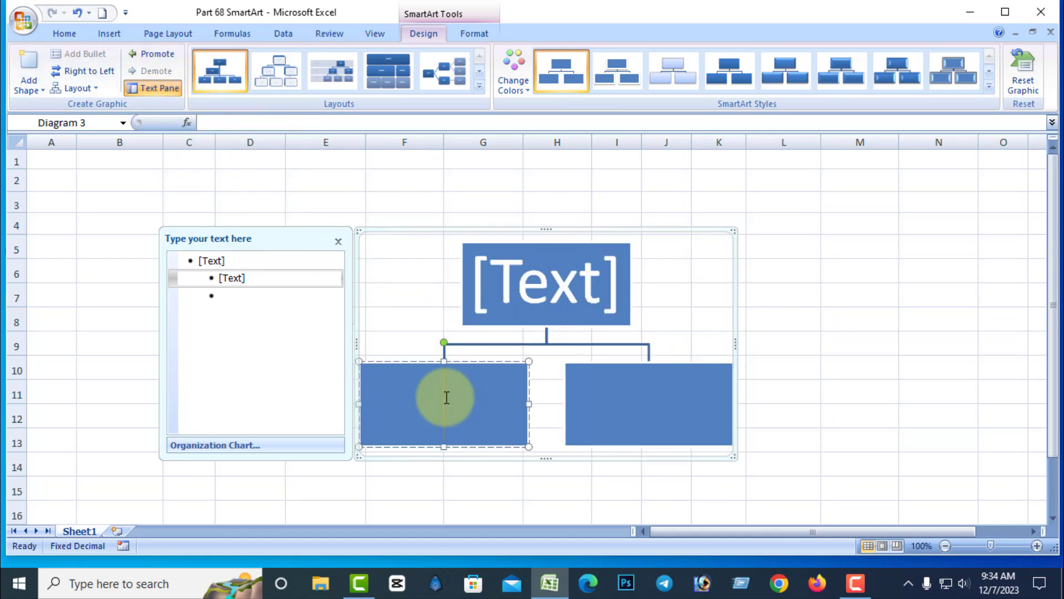
click(159, 54)
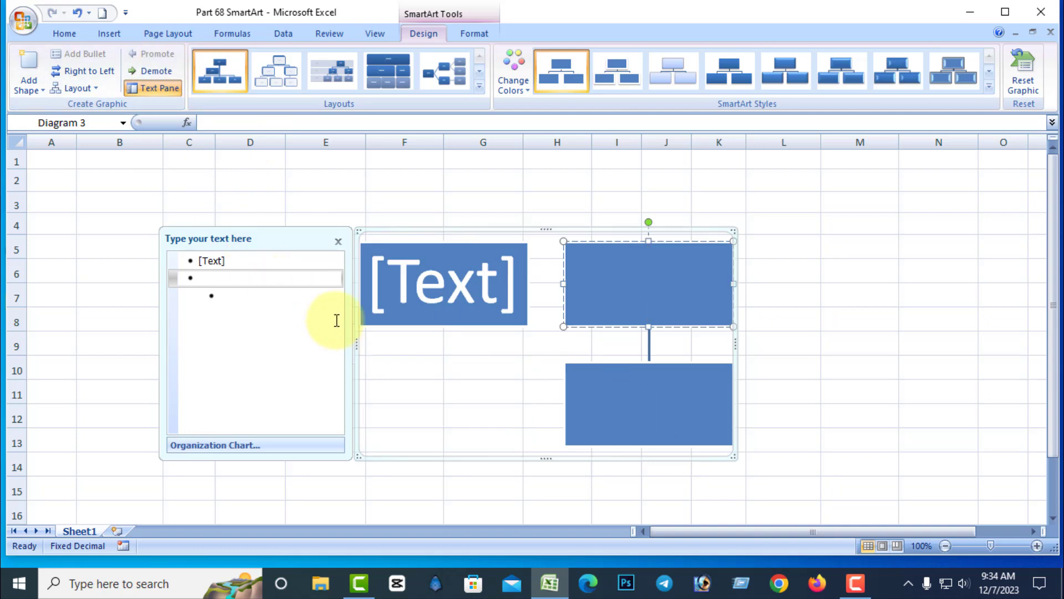
Step: Demote the empty top-level box so it sits beneath the [Text] box, and deselect the chart
click(612, 270)
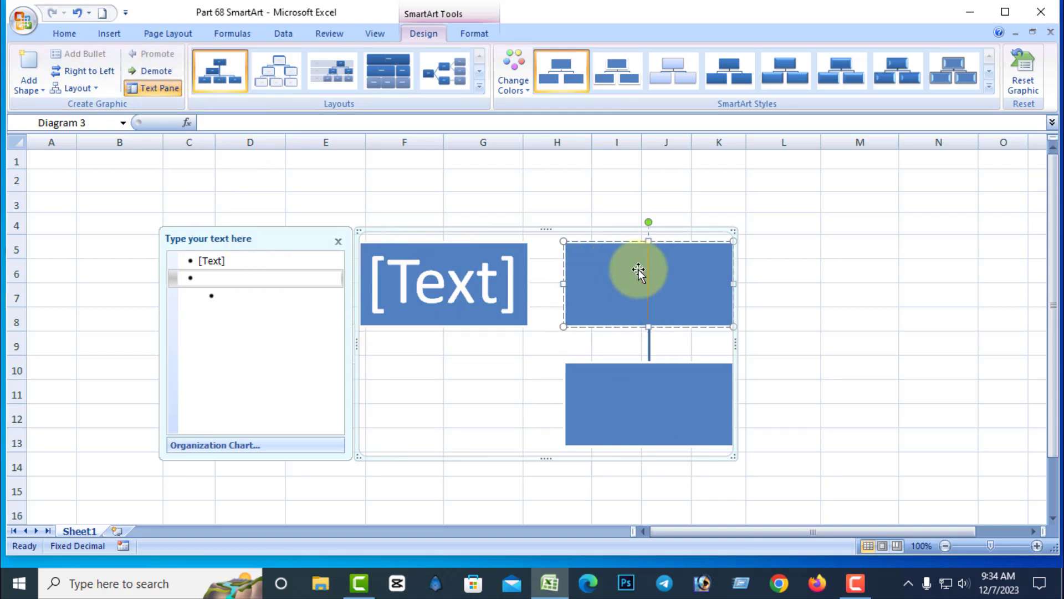
click(156, 71)
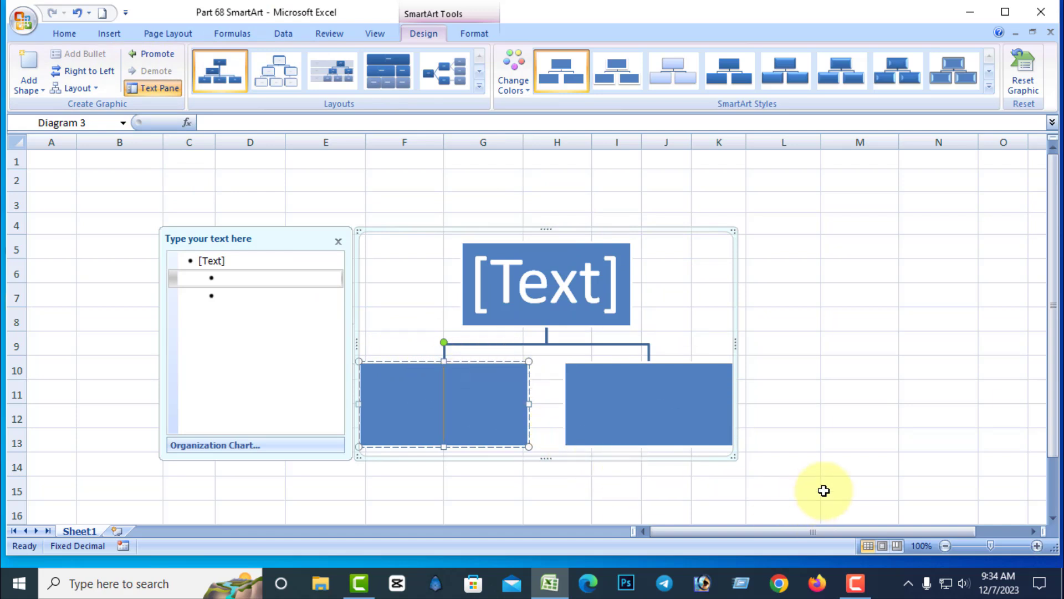
click(857, 485)
Step: Hide the organization chart's text pane and show it again
click(704, 435)
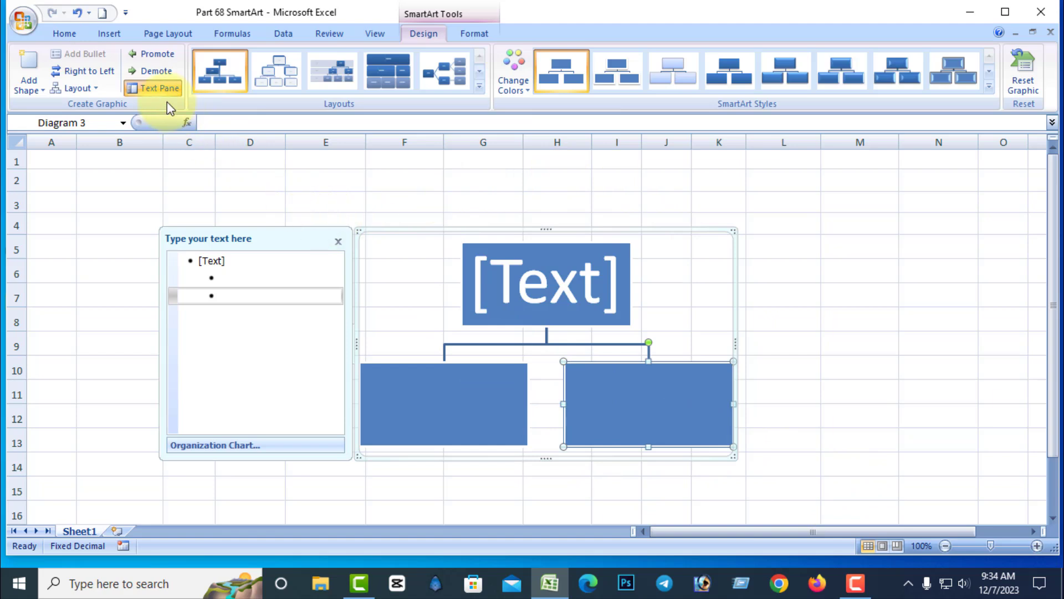
click(338, 242)
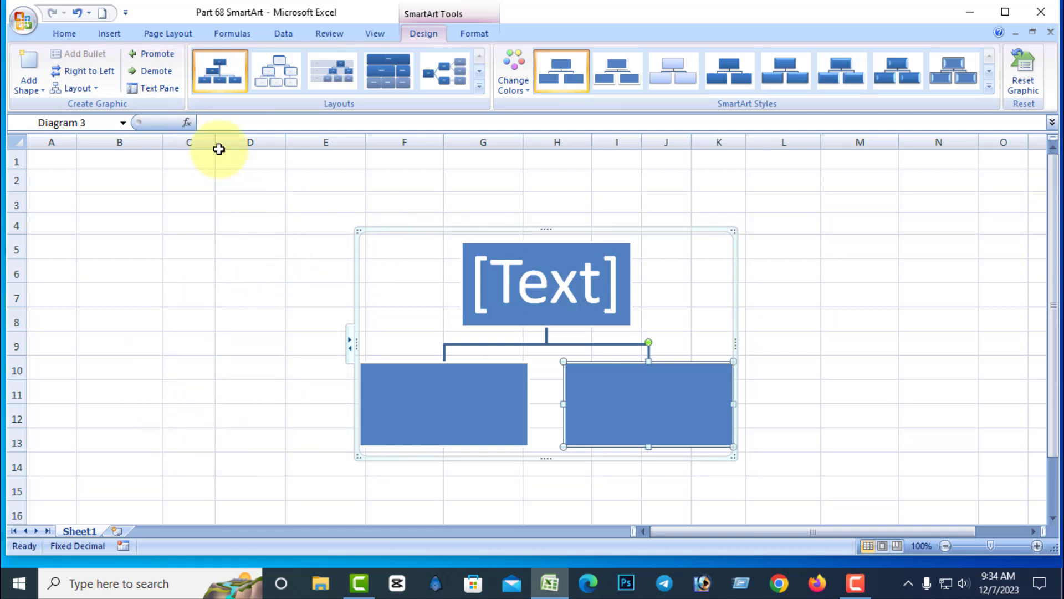
click(160, 88)
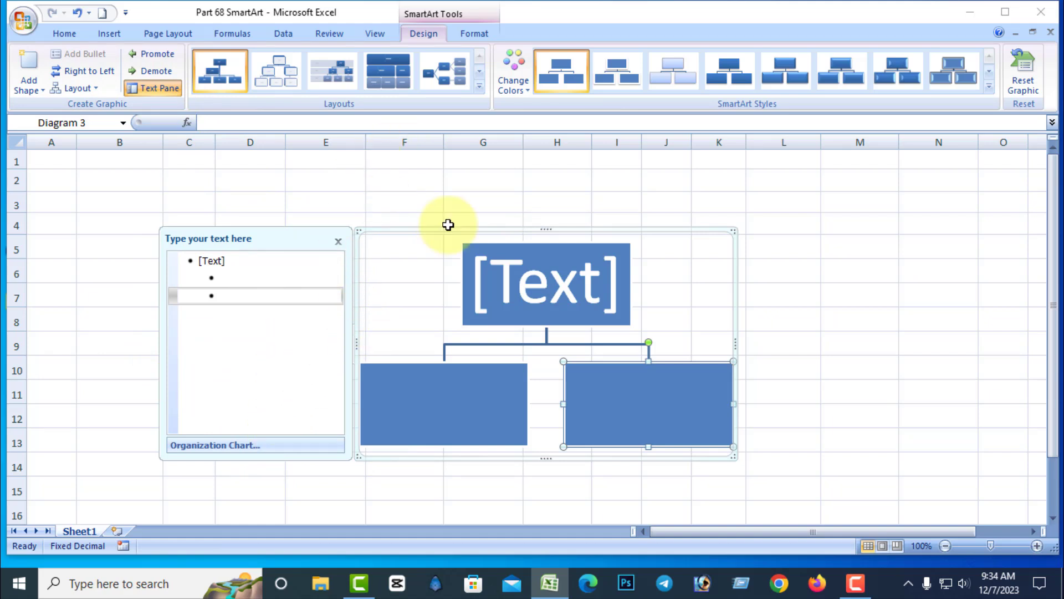
click(840, 338)
Step: Label the top-level box A, the left subordinate box B and the right subordinate box C
click(480, 311)
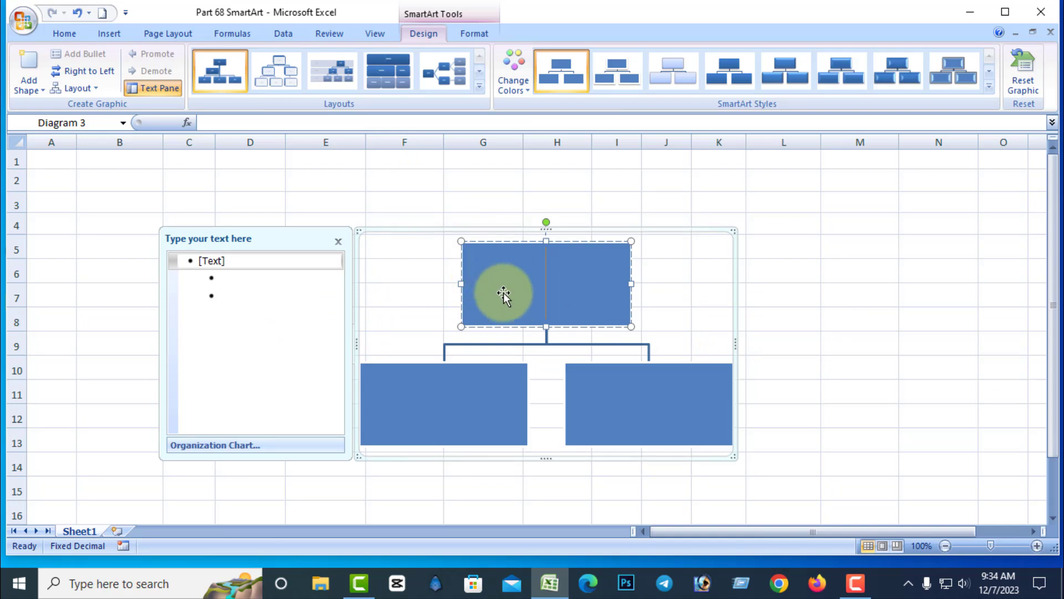
text(A)
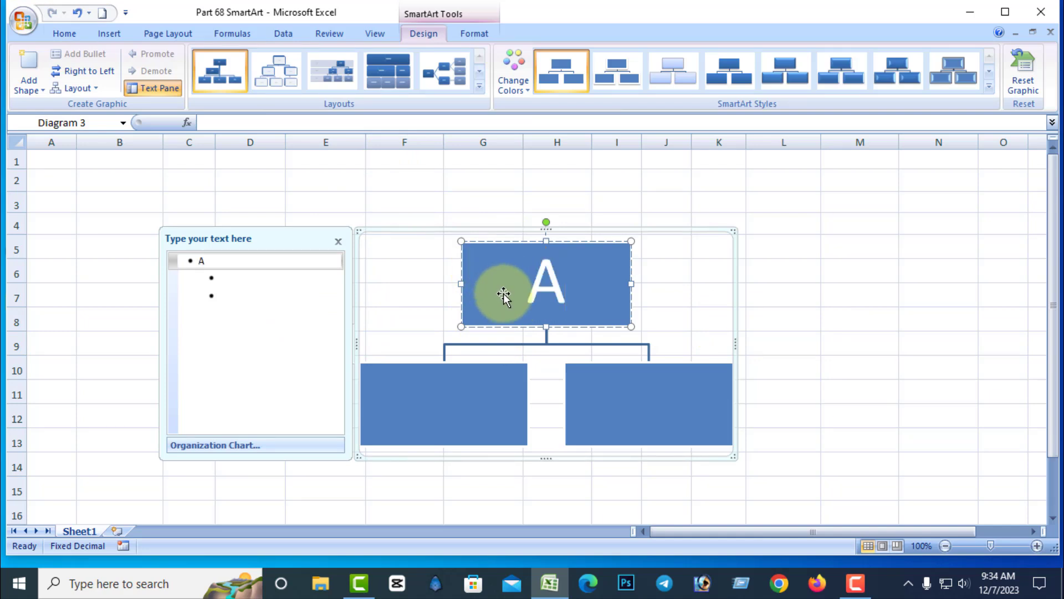
click(432, 402)
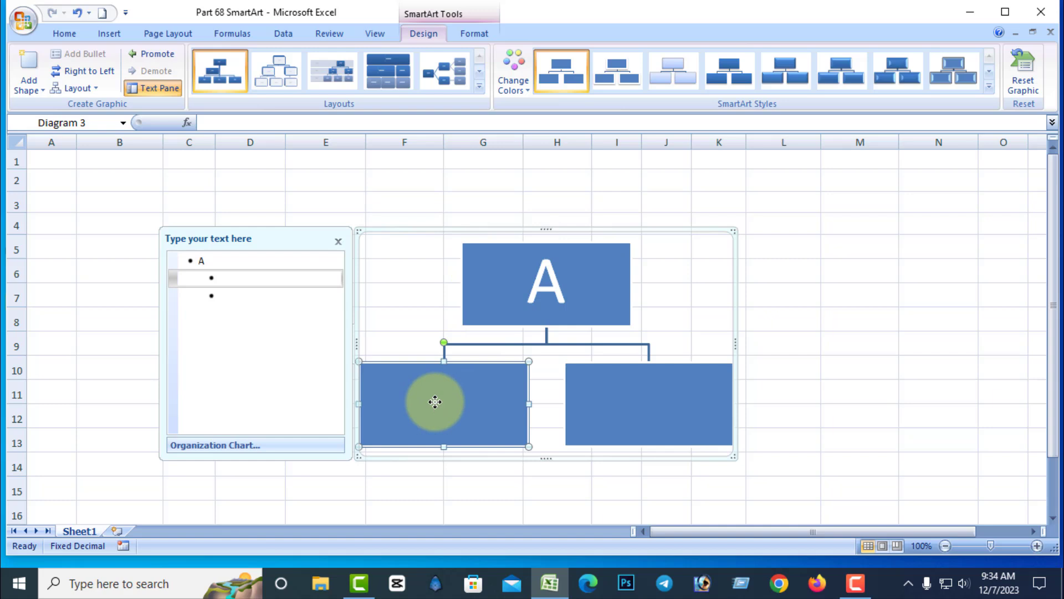
click(612, 411)
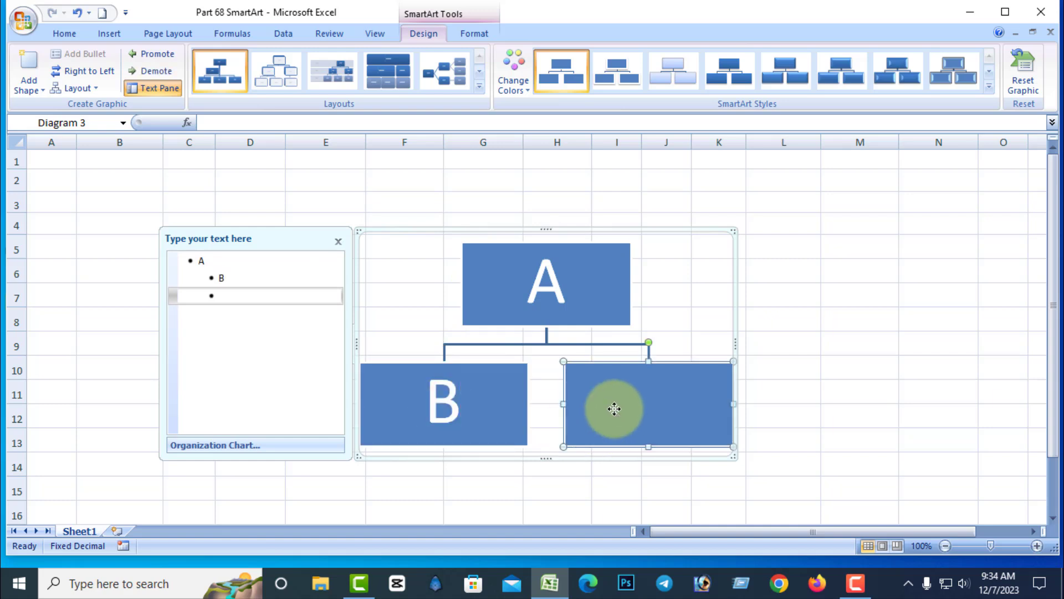
click(231, 297)
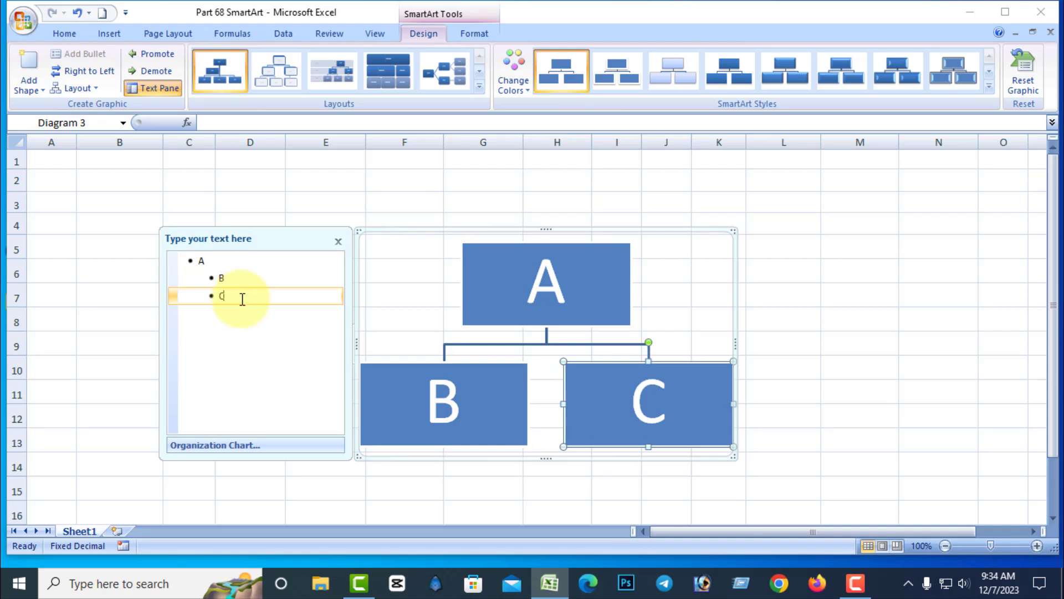
click(828, 358)
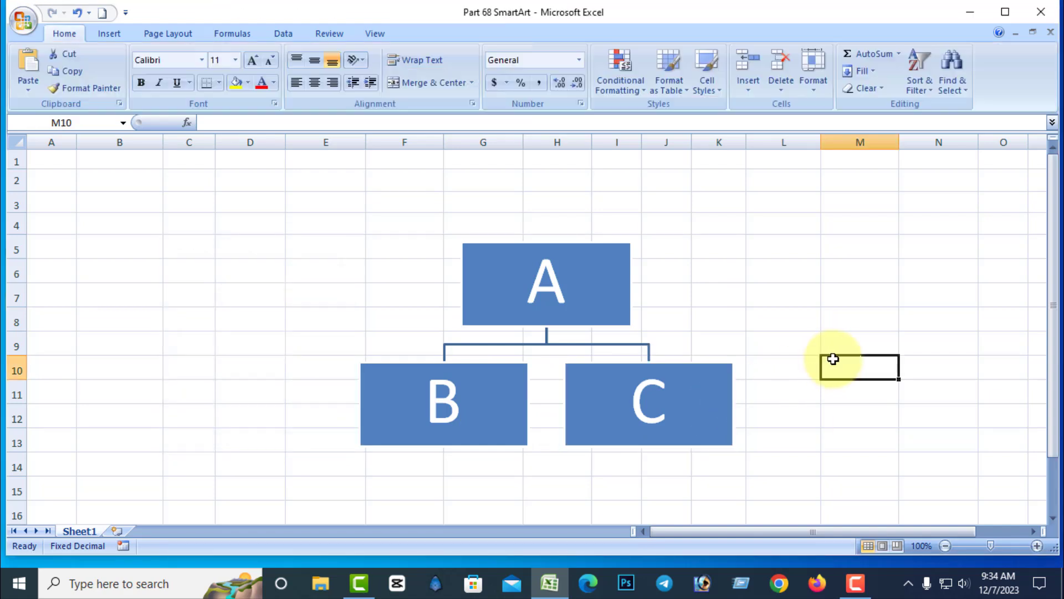
Step: Browse the alternative SmartArt layouts for the A-B-C chart and apply the Organization Chart layout
click(610, 292)
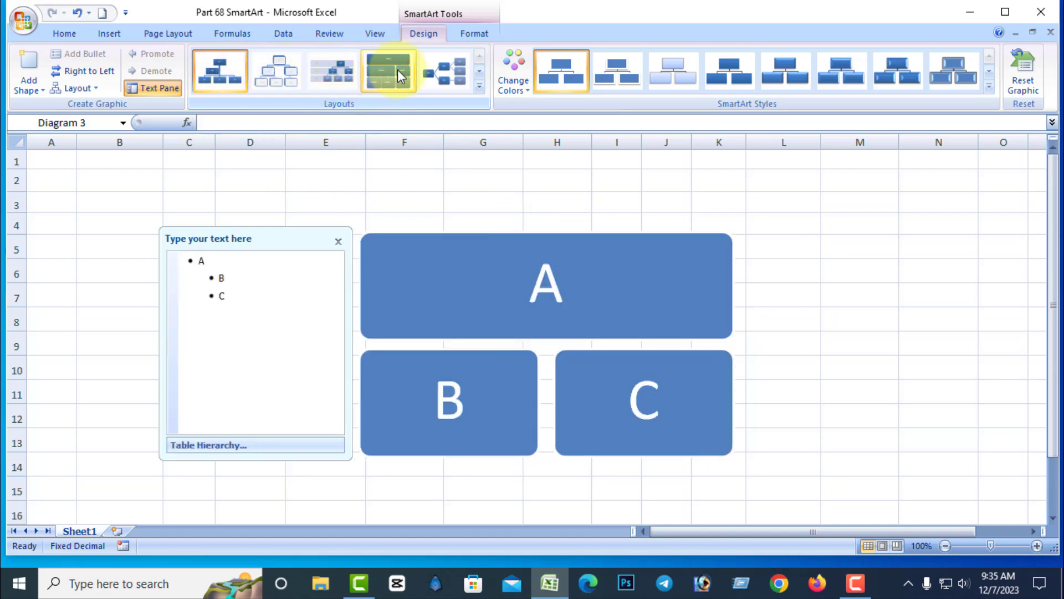
click(480, 87)
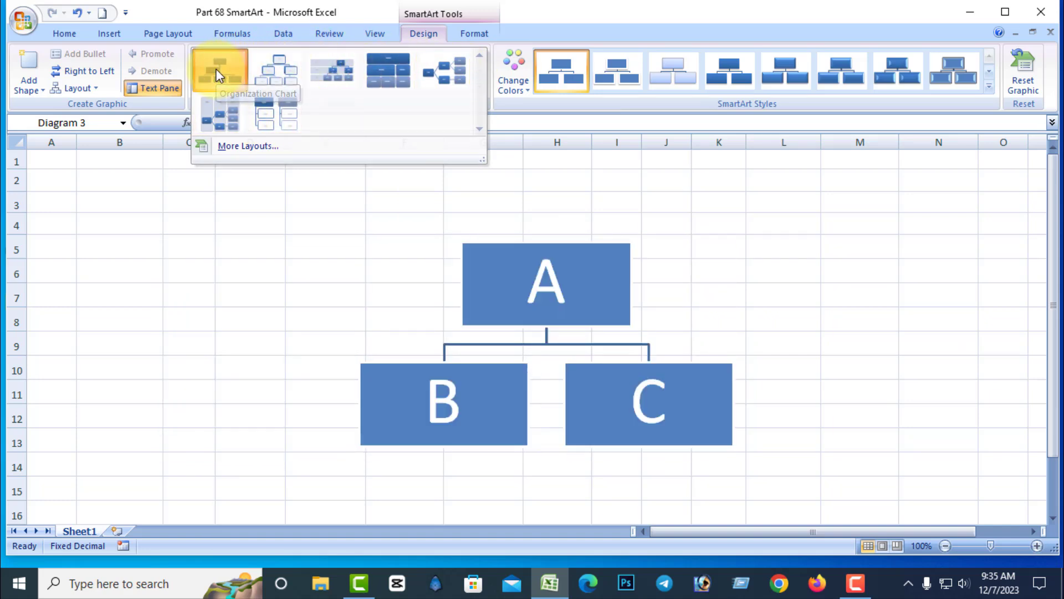
click(217, 70)
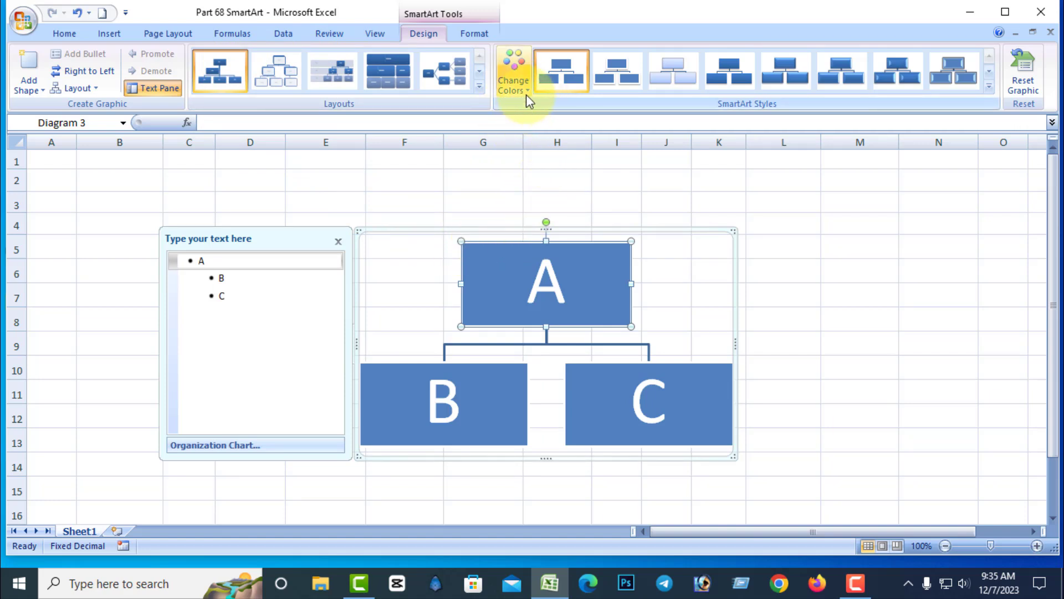
Step: Recolor the chart with the solid red Accent 2 variation and apply the second 3-D SmartArt style
click(514, 77)
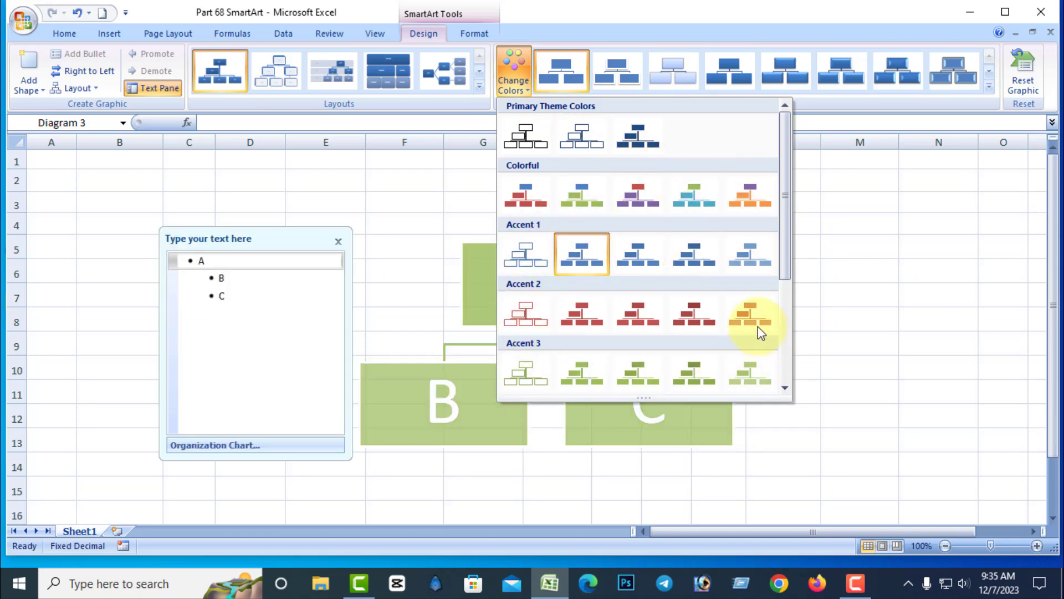
click(580, 311)
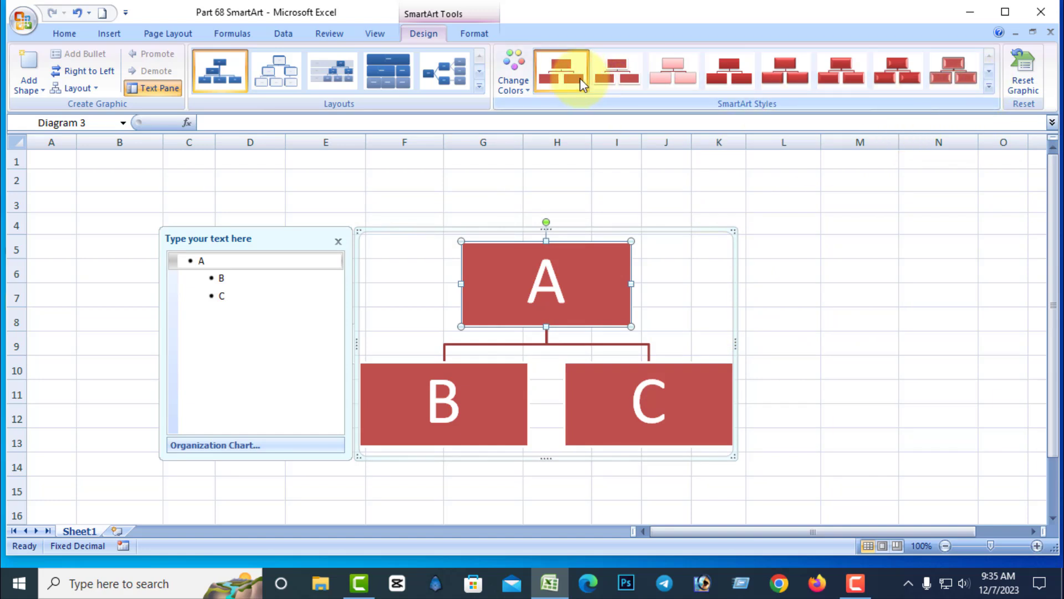
click(987, 87)
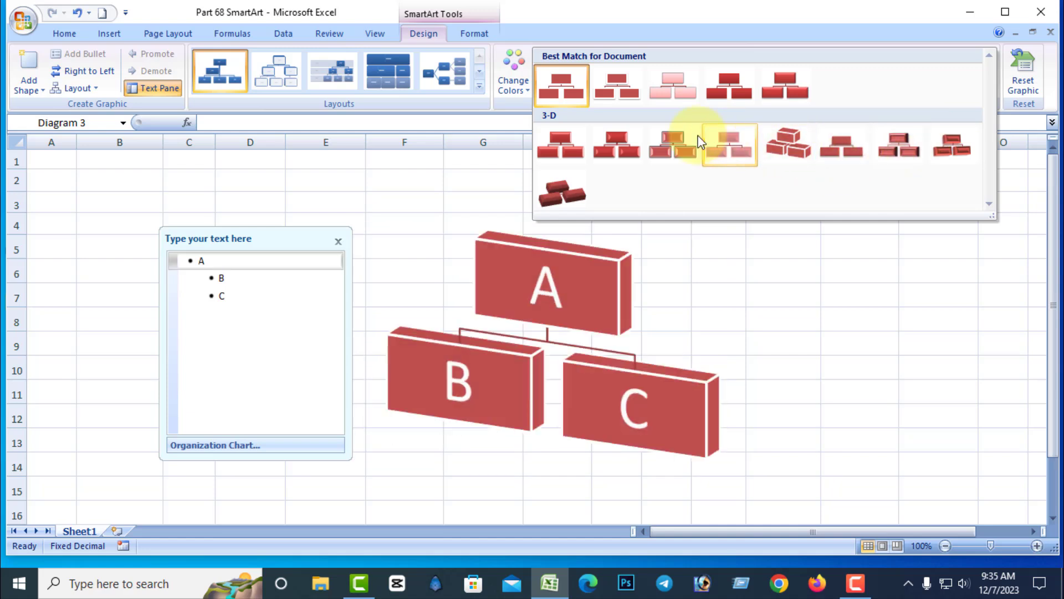
click(618, 141)
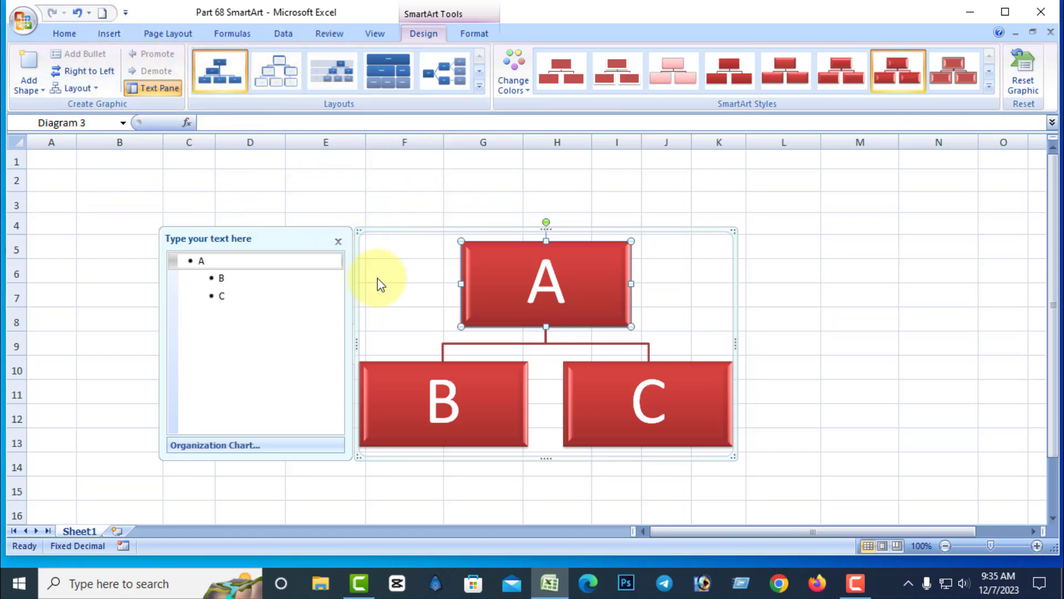
Step: Reset the SmartArt graphic to its default formatting and deselect it
click(1024, 80)
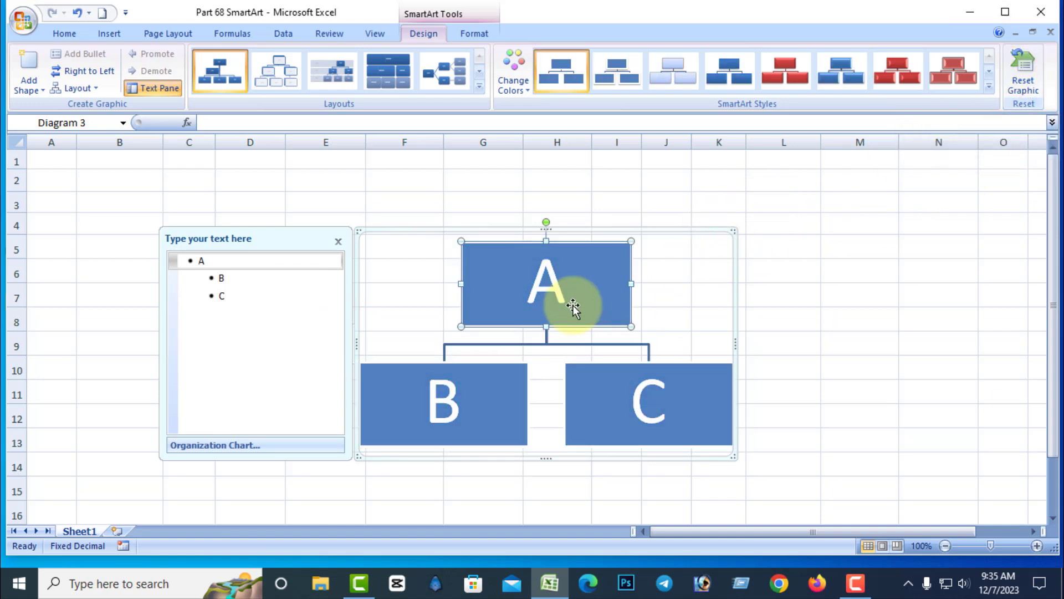
click(938, 385)
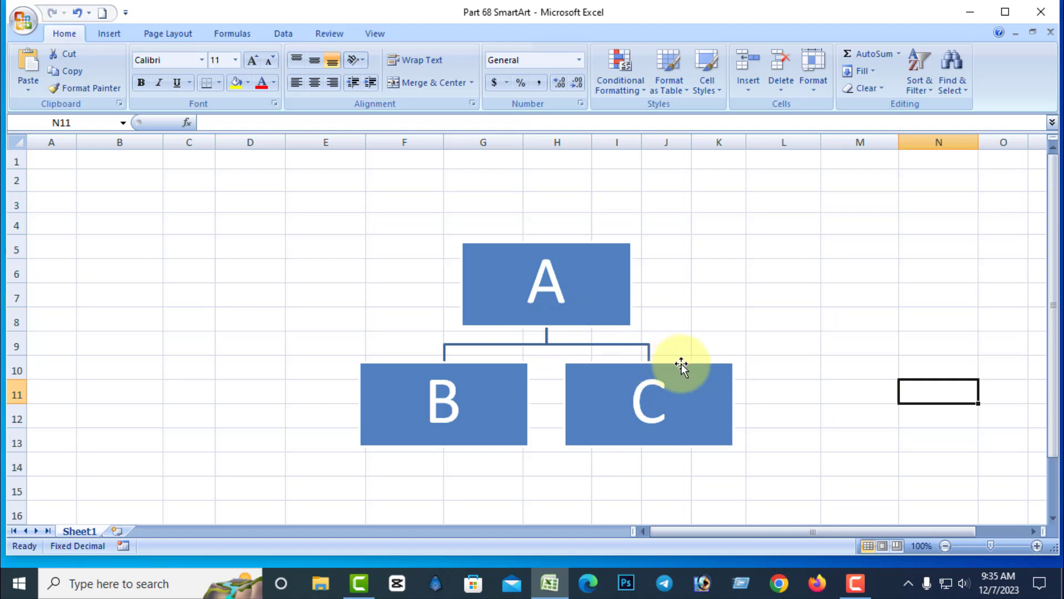
Step: Change the shape of box A to a regular pentagon from the basic shapes
click(677, 310)
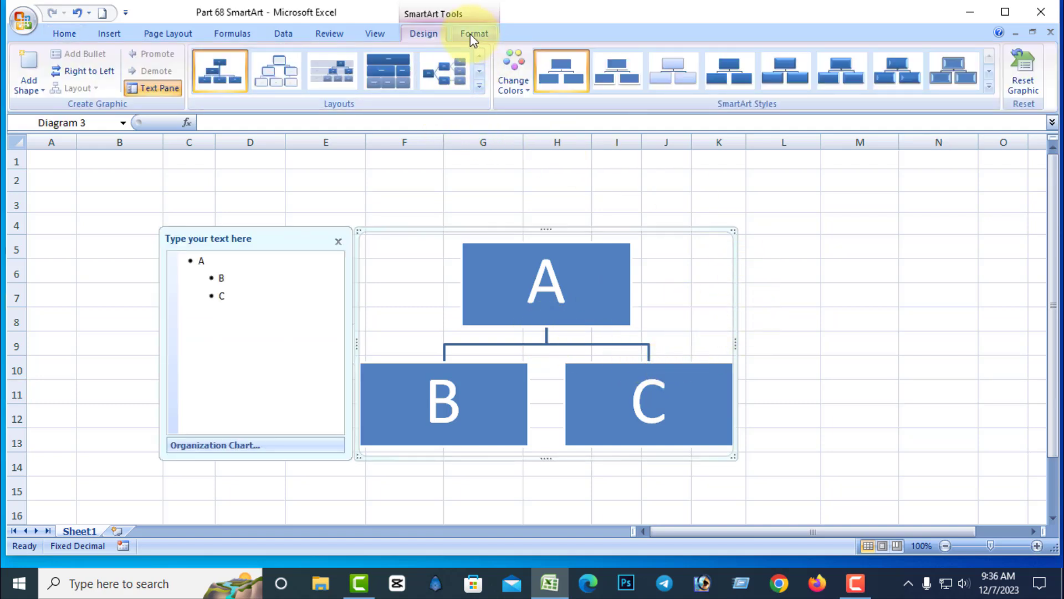
click(473, 34)
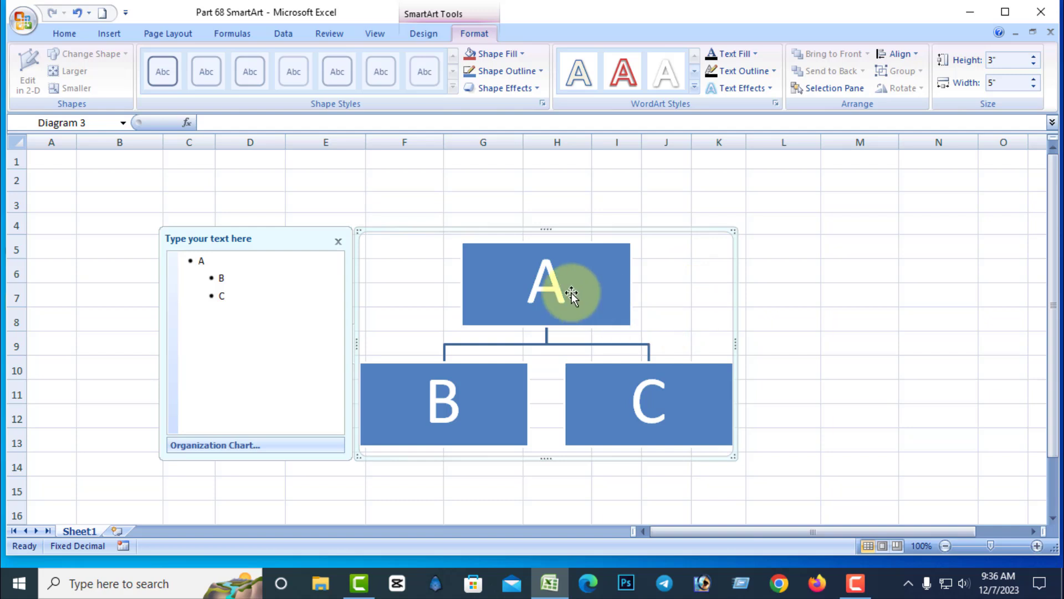
click(549, 282)
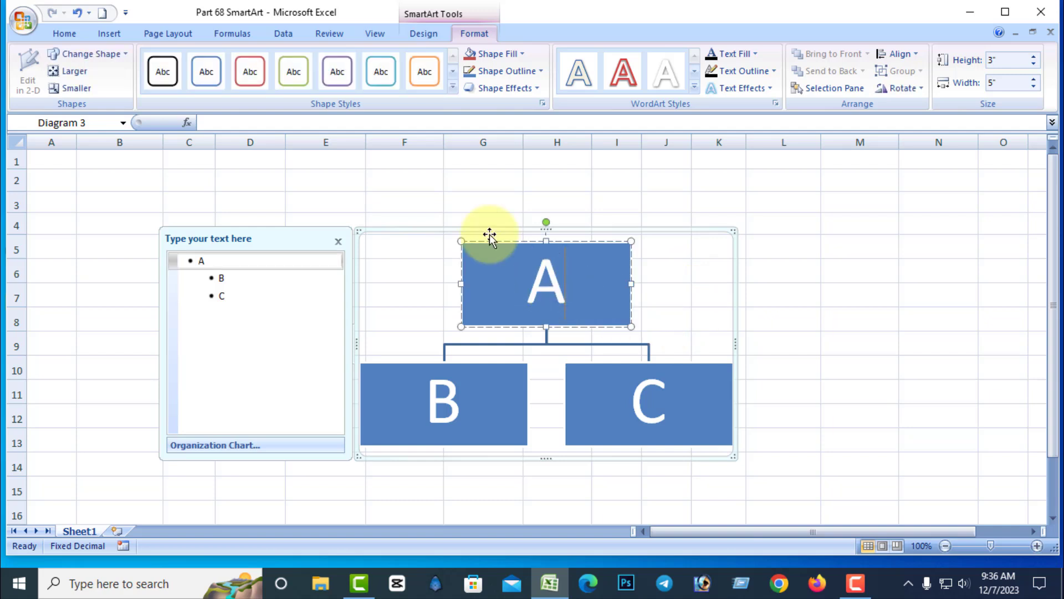
click(126, 55)
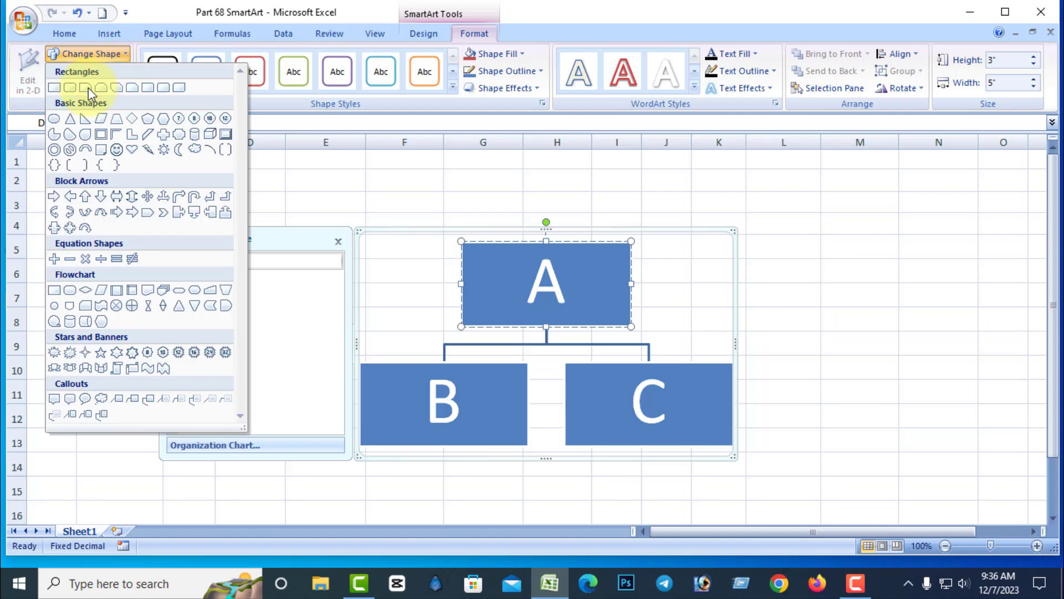
click(150, 120)
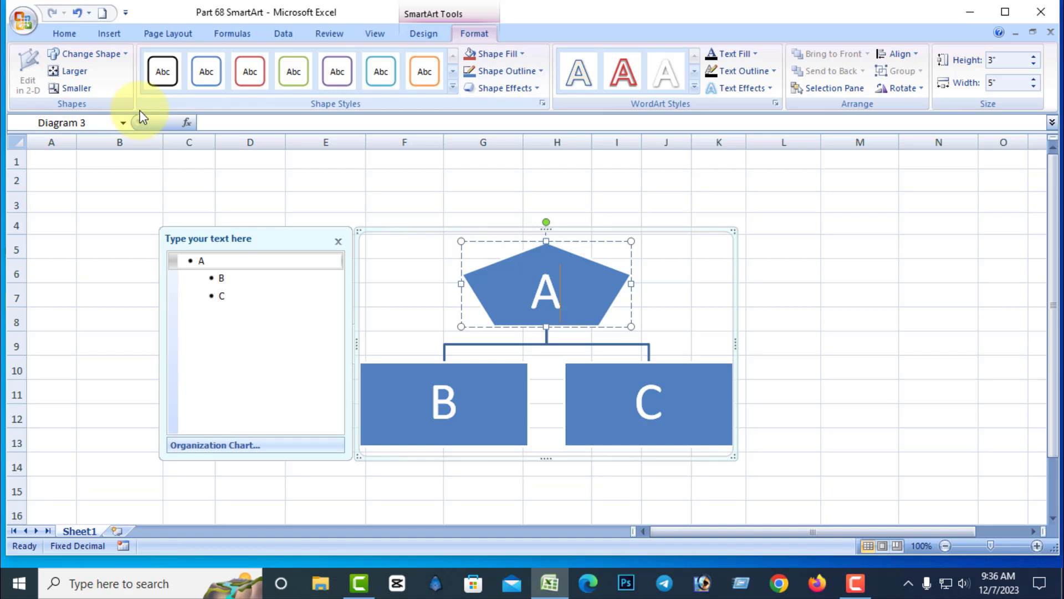
Step: Enlarge pentagon A by three steps and reduce it by one step
click(77, 71)
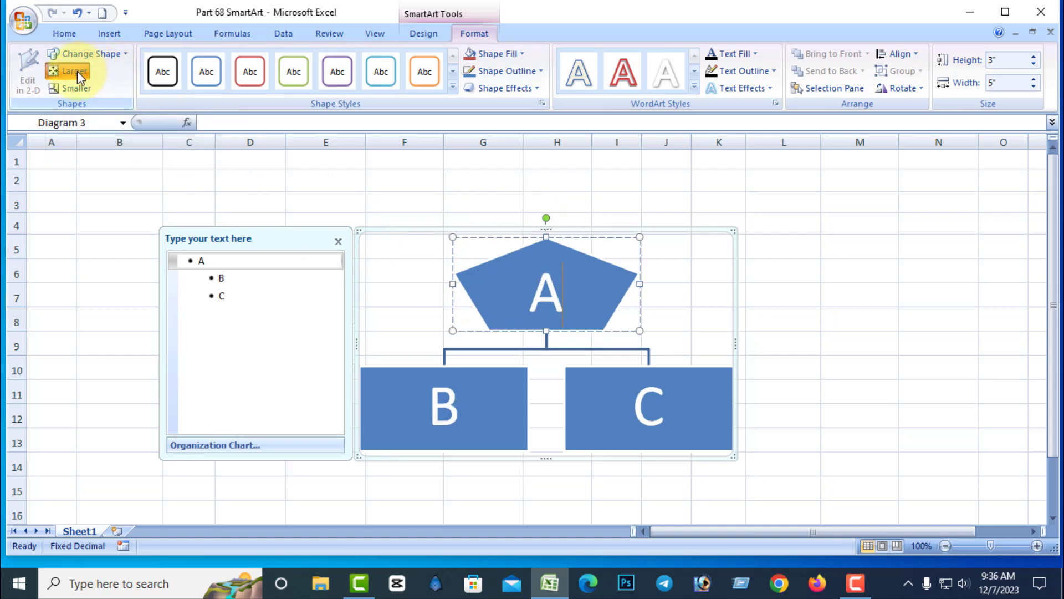
click(77, 71)
click(77, 71)
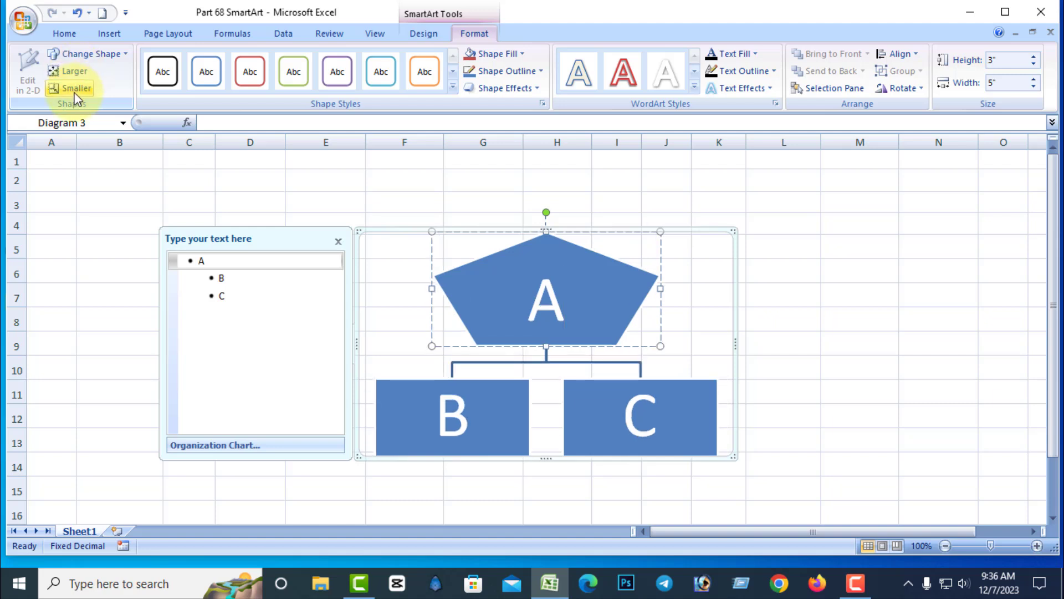
click(76, 88)
click(75, 89)
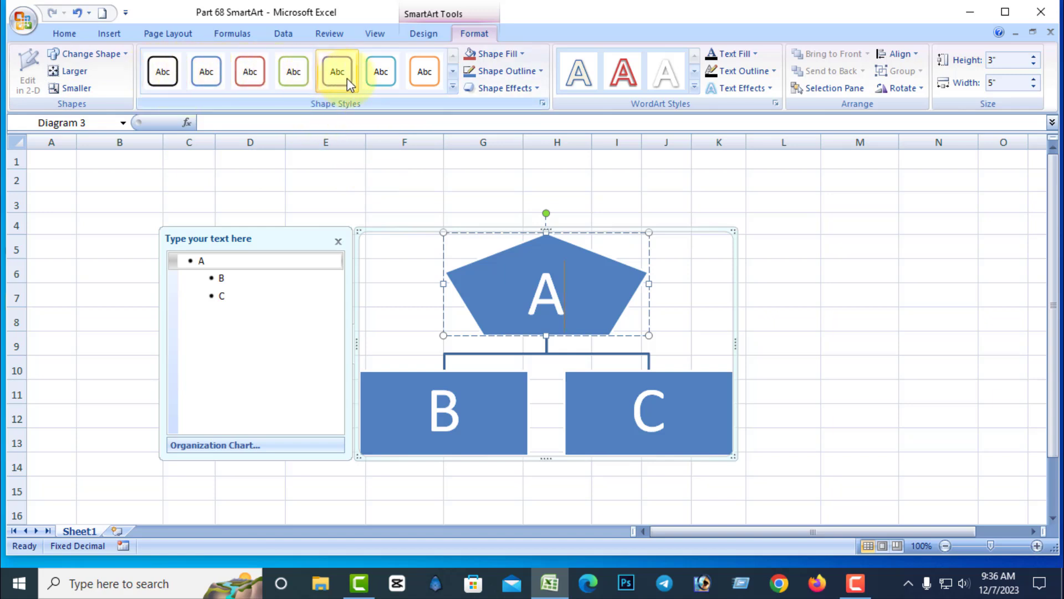
Step: Apply the glossy red shape style from the last row of styles to pentagon A and deselect the chart
click(453, 87)
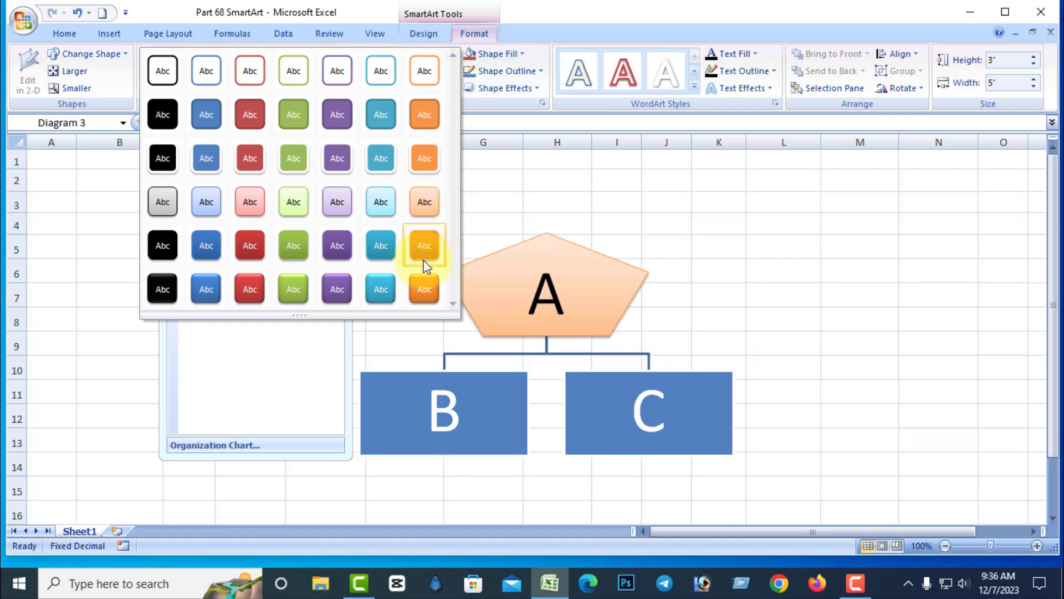
click(247, 288)
click(875, 292)
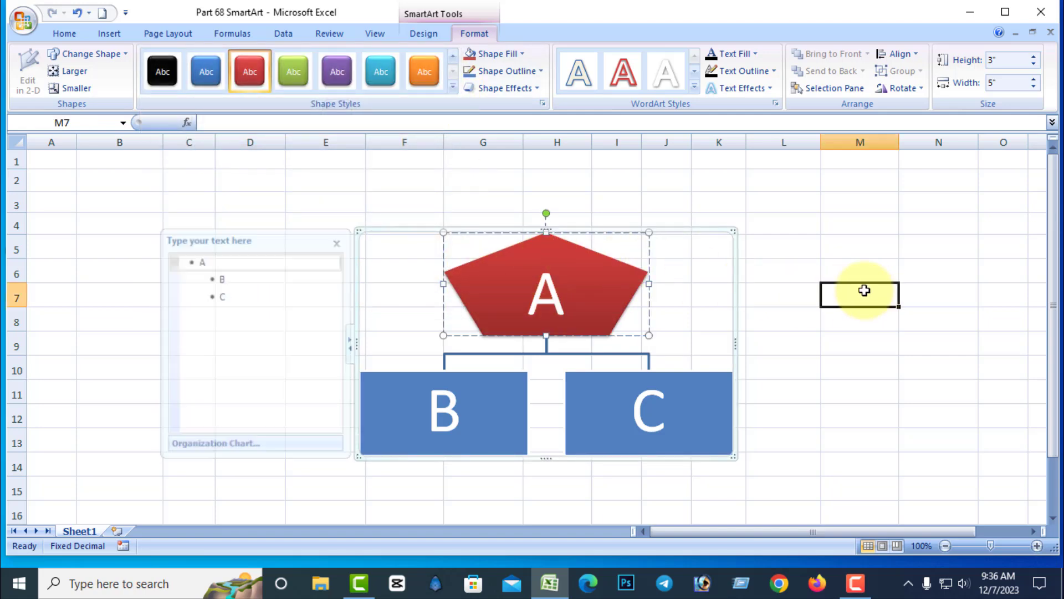
Step: Fill box B with the standard green color
click(583, 272)
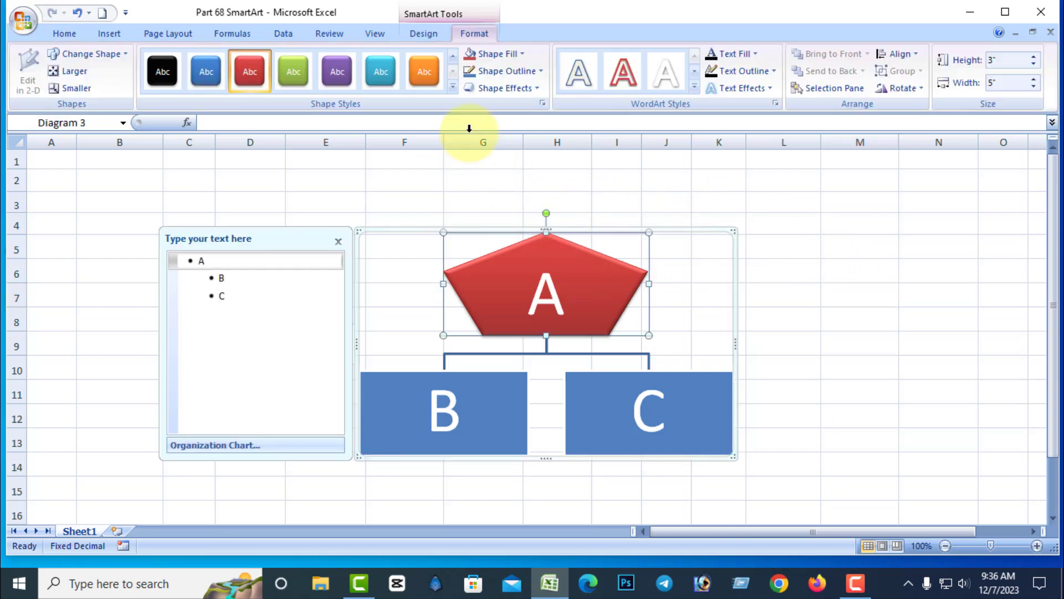
click(483, 412)
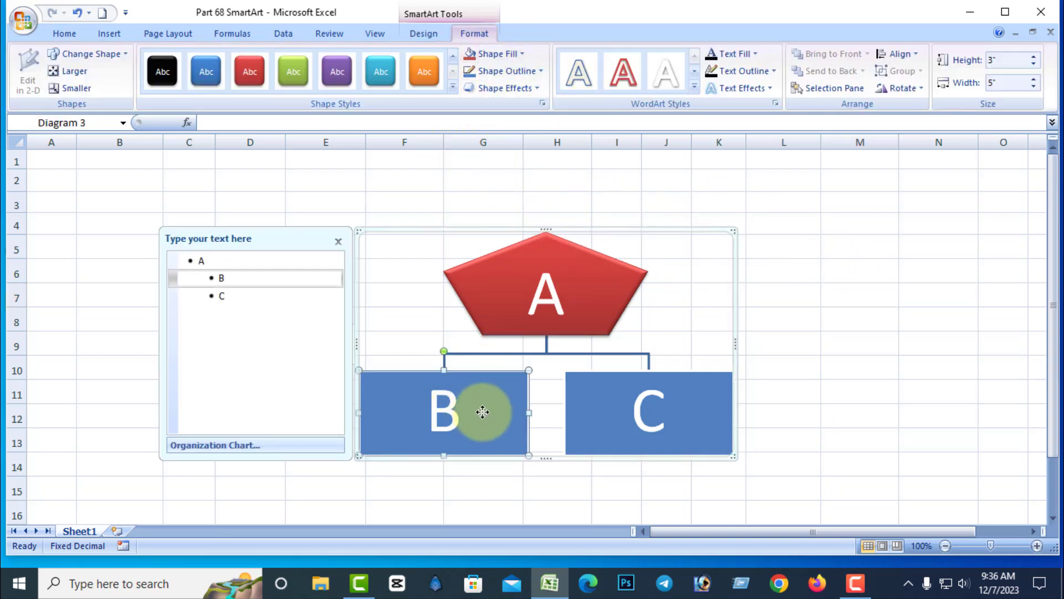
click(524, 53)
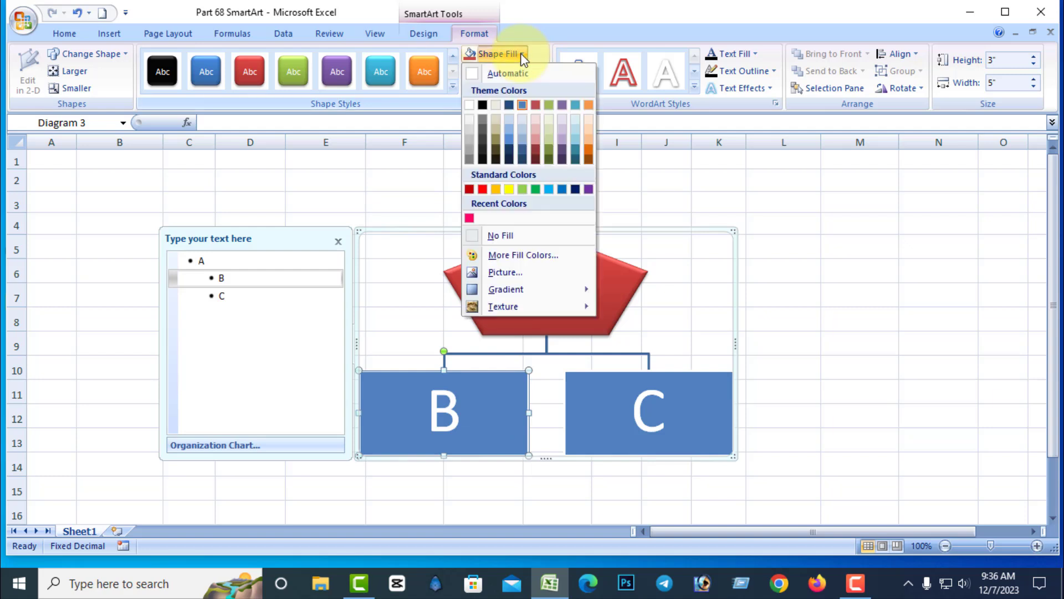
click(536, 189)
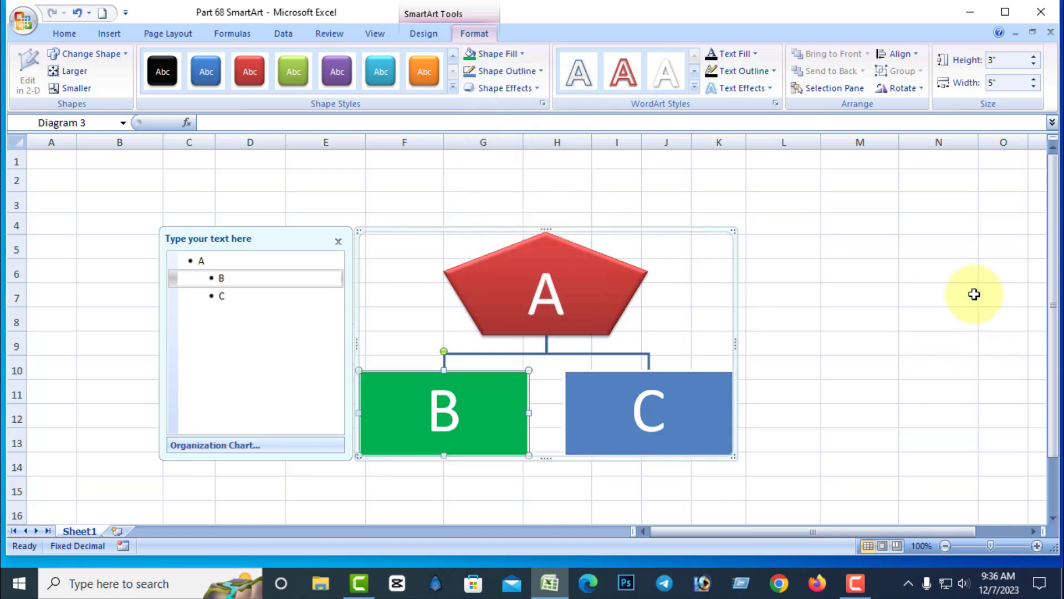
Step: Give box B a 2¼ pt outline in standard red
click(541, 75)
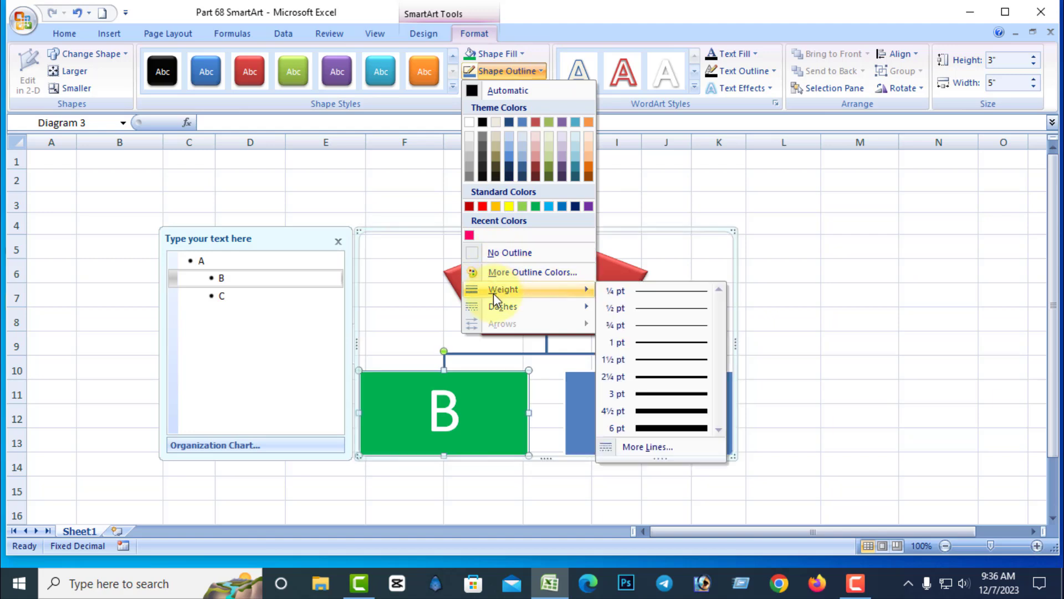
mouse_move(499, 289)
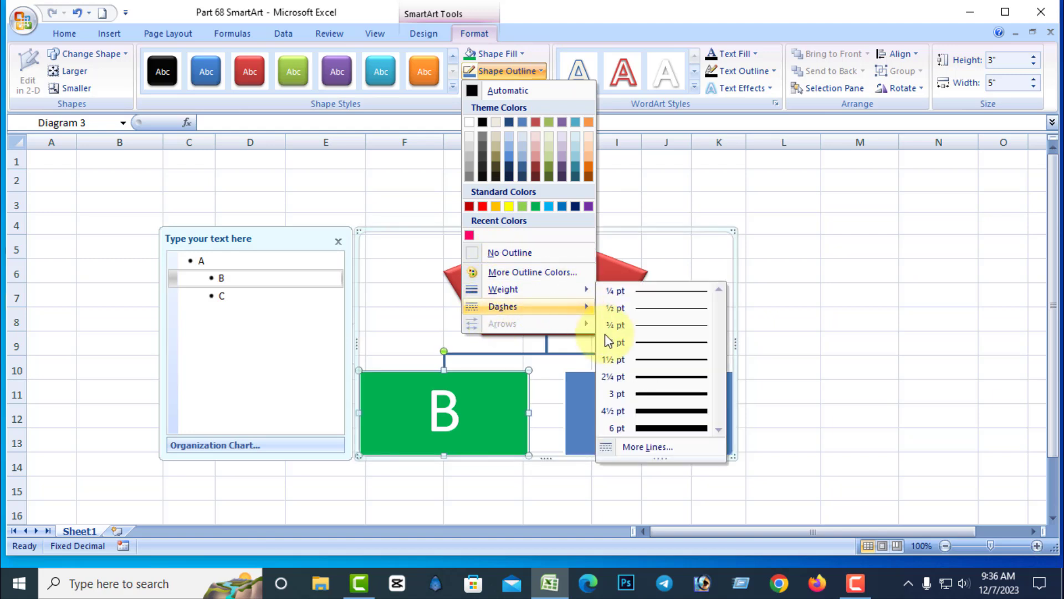
click(656, 378)
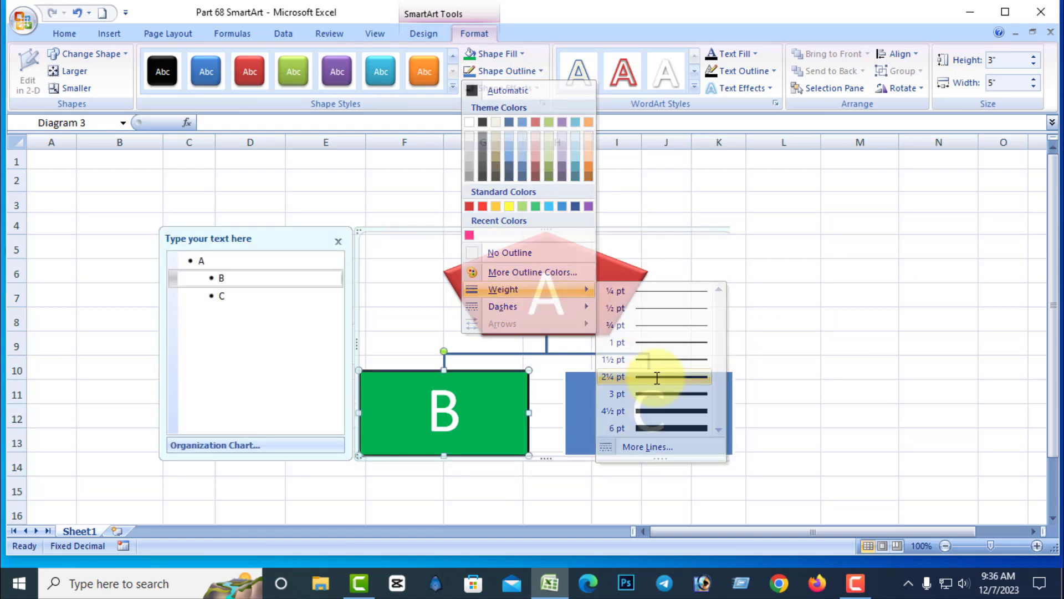
click(541, 71)
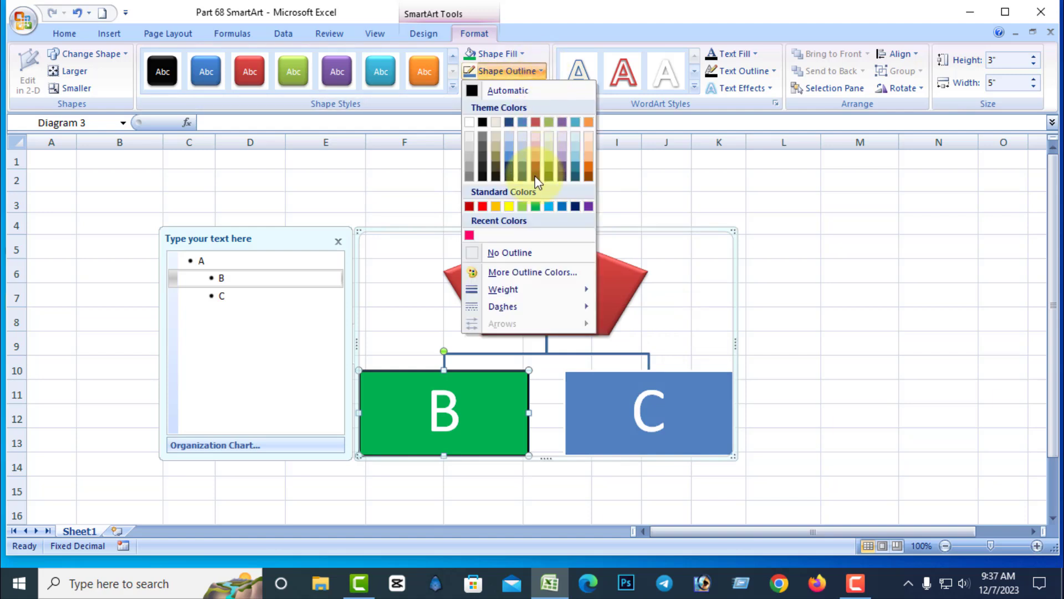
click(482, 206)
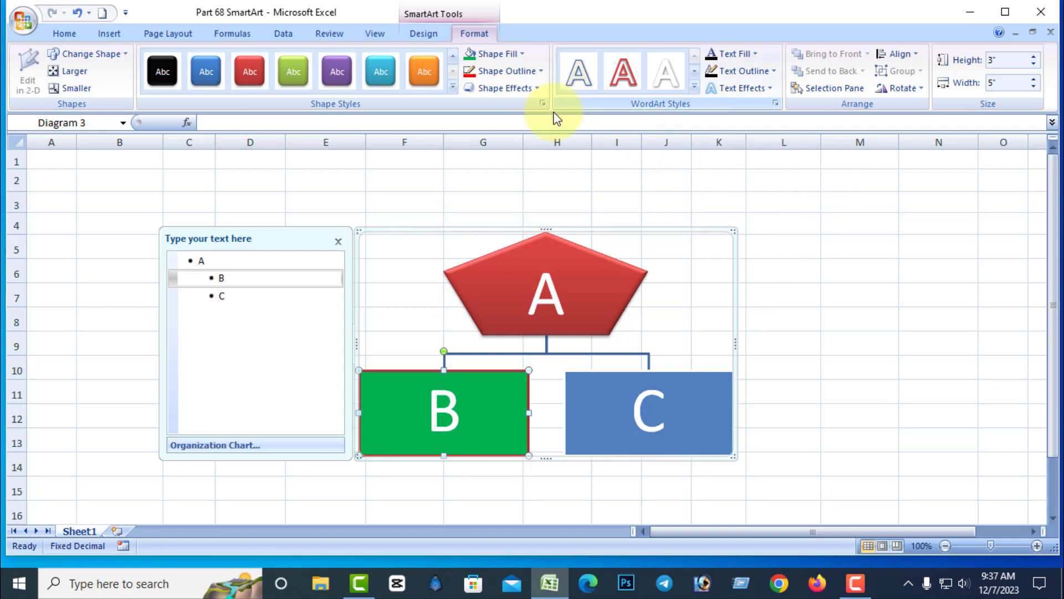
Step: Add the first perspective shadow and the middle reflection variation of the second row to box B
click(535, 86)
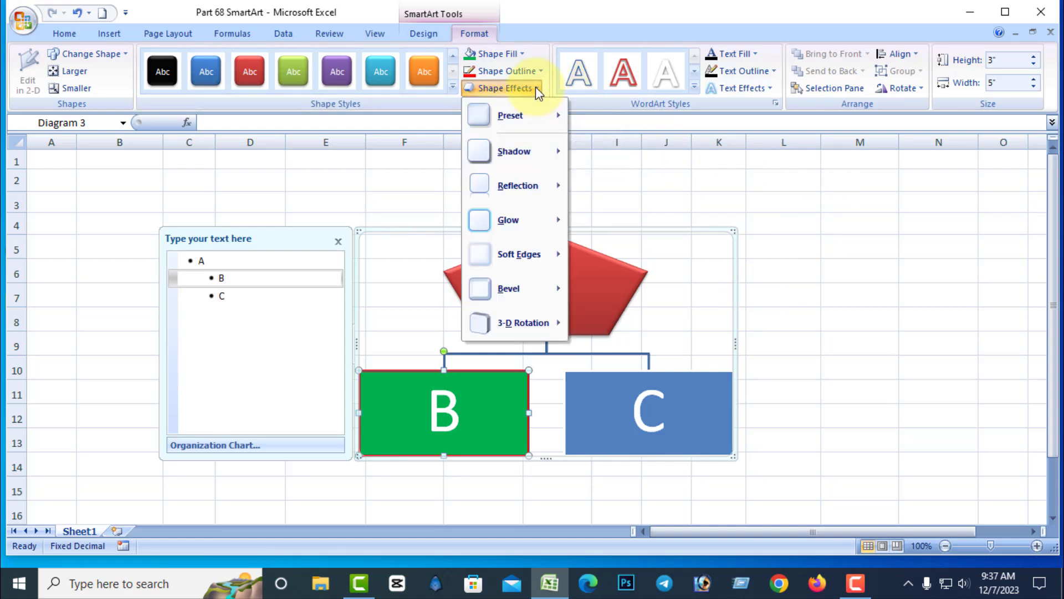
mouse_move(523, 115)
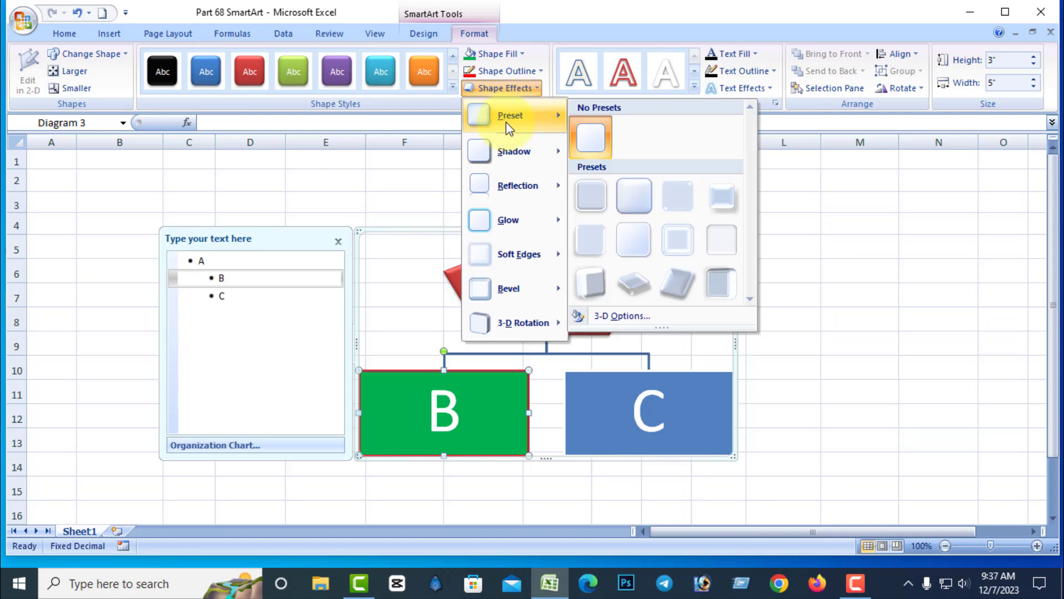
mouse_move(508, 150)
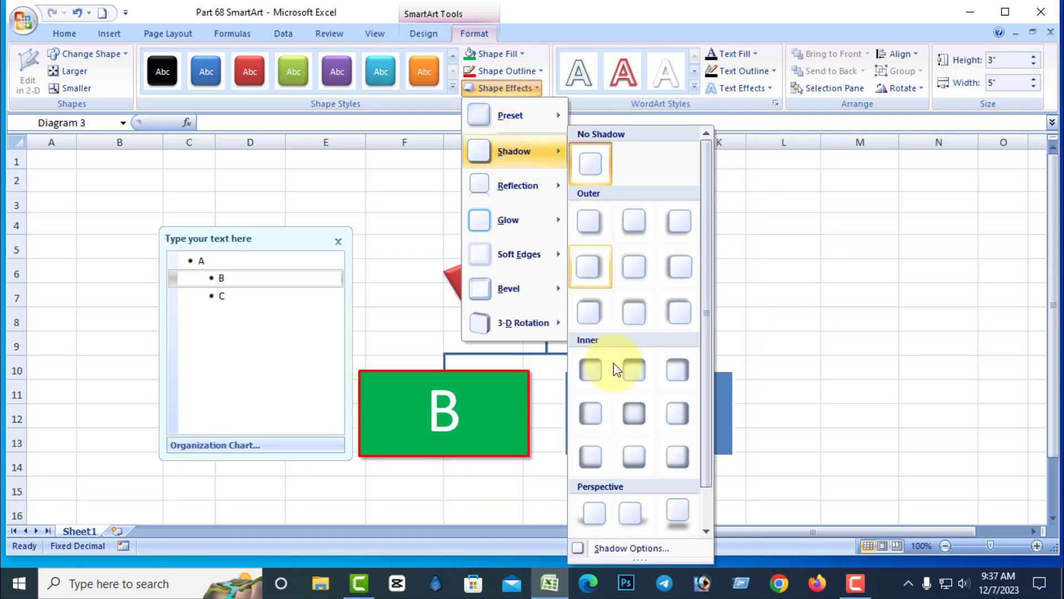
click(590, 517)
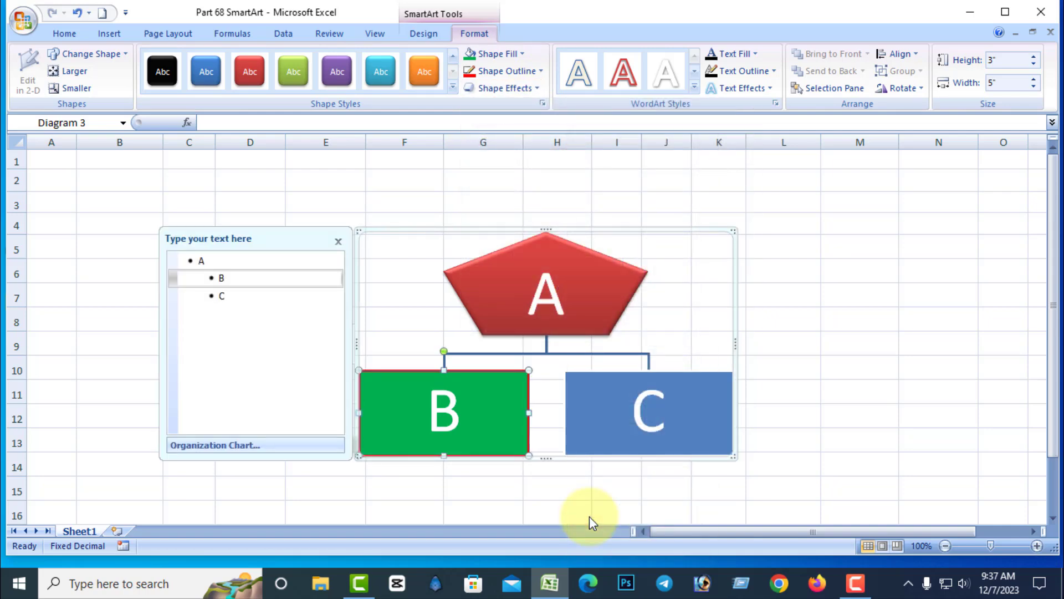
click(533, 87)
mouse_move(512, 188)
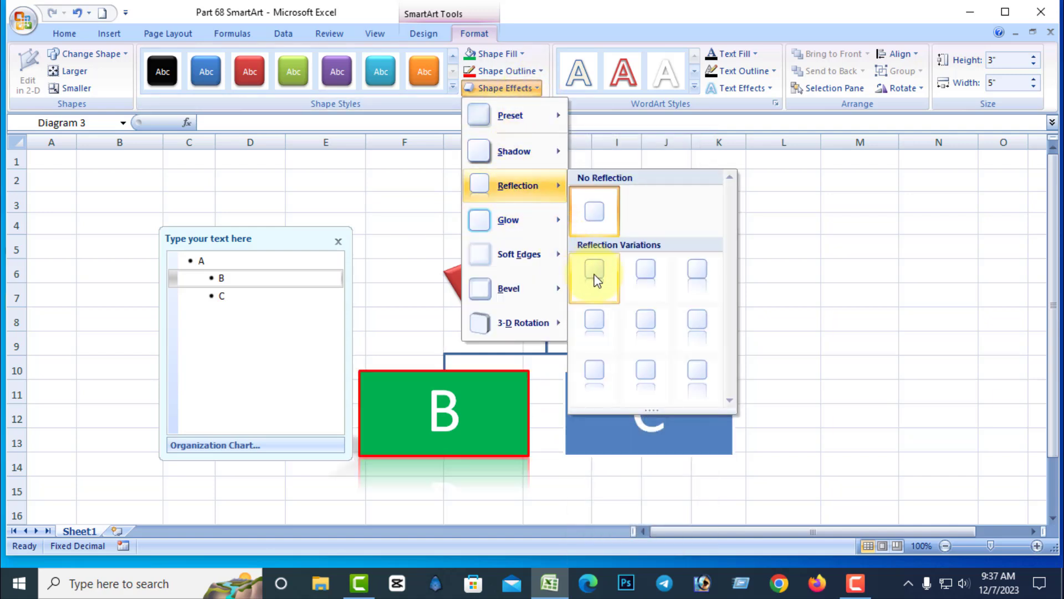
click(646, 323)
Step: Apply the first bevel of the second row and the first 3-D rotation of the last Perspective row to box B
click(536, 88)
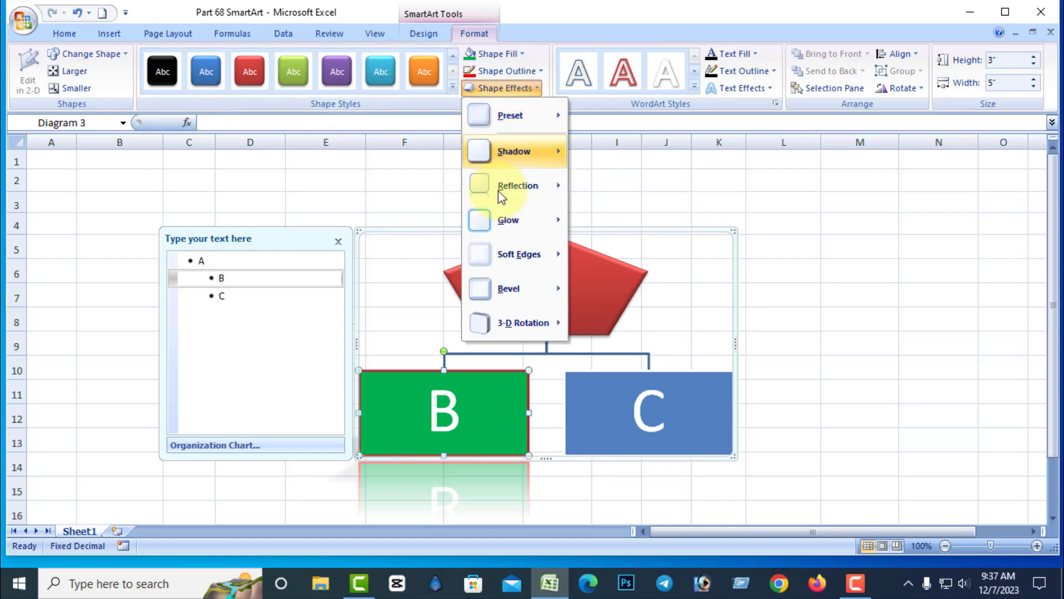
mouse_move(551, 299)
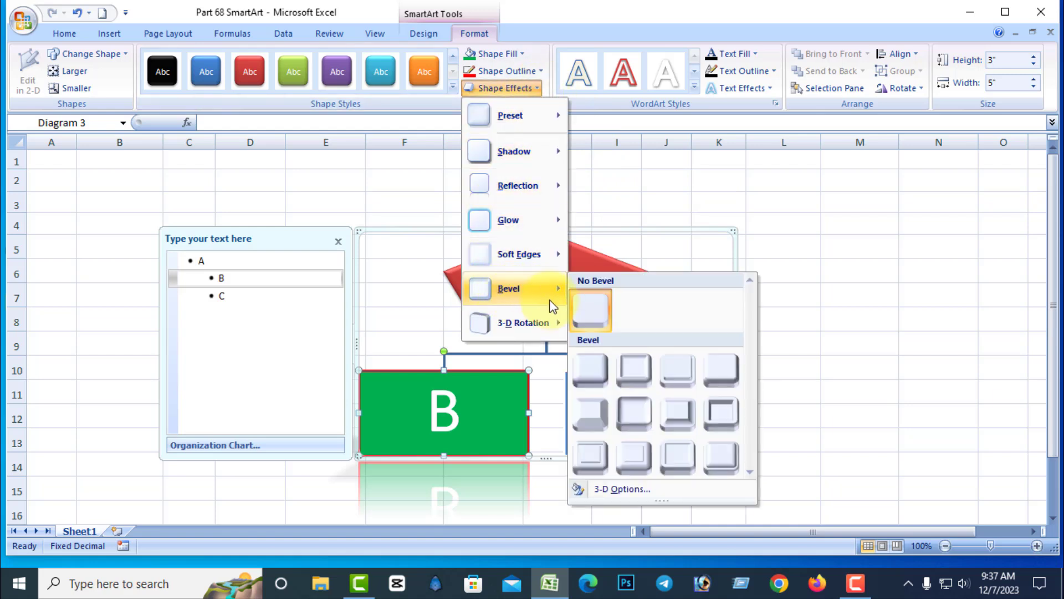
click(595, 417)
click(519, 92)
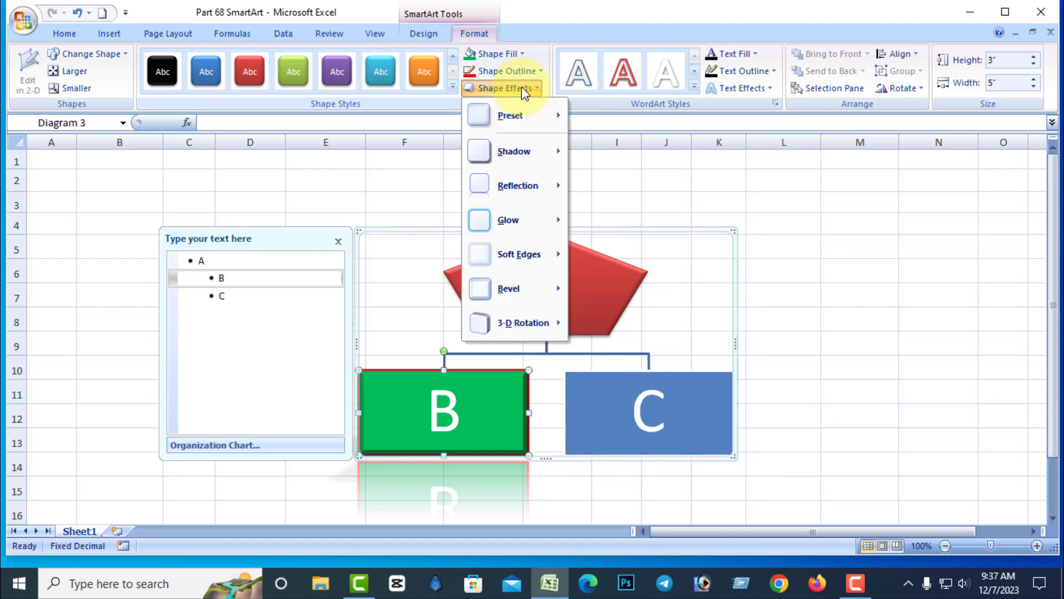
mouse_move(549, 338)
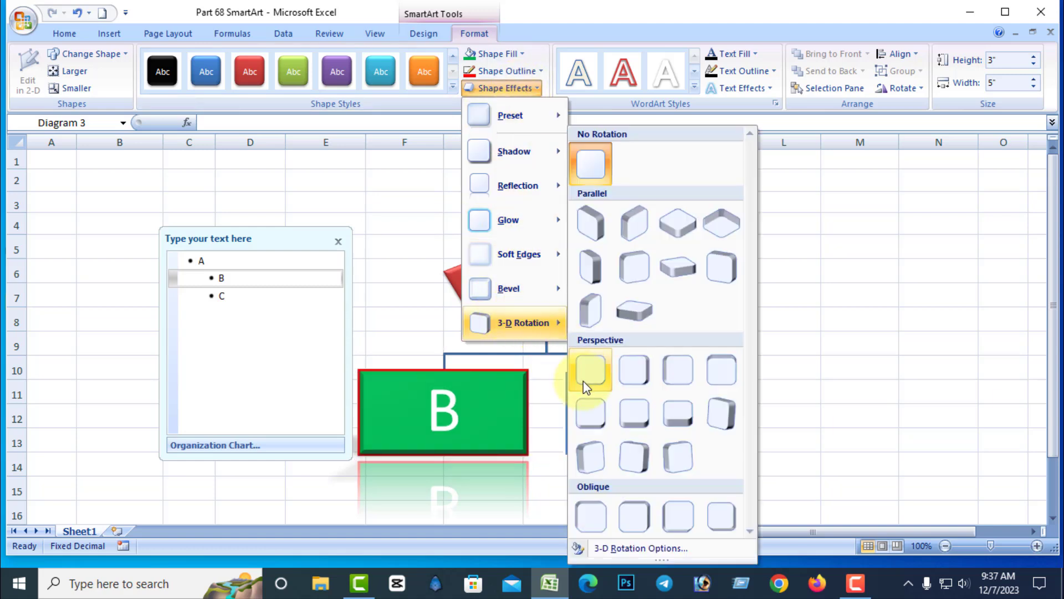
click(585, 454)
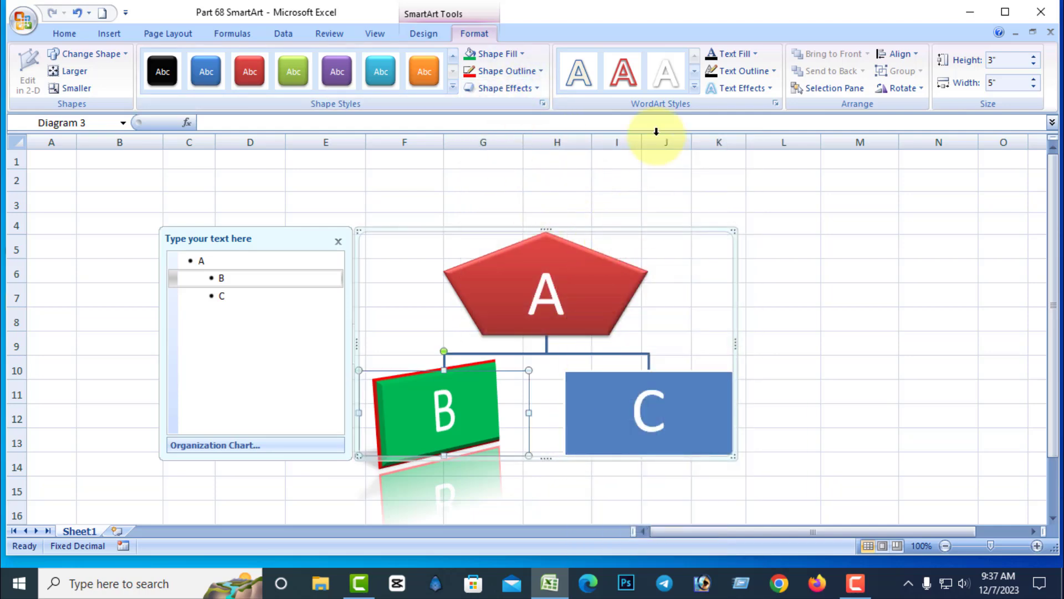
Step: Change box B's top bevel to the first bevel style in its 3-D format options, keeping the dialog clear of the chart
click(526, 87)
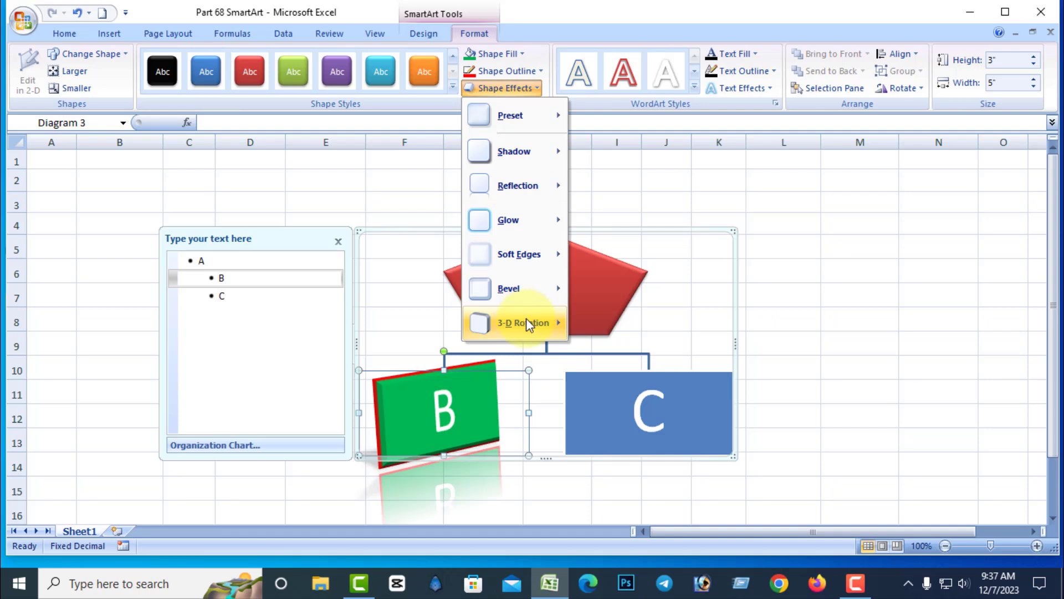
mouse_move(526, 322)
click(616, 550)
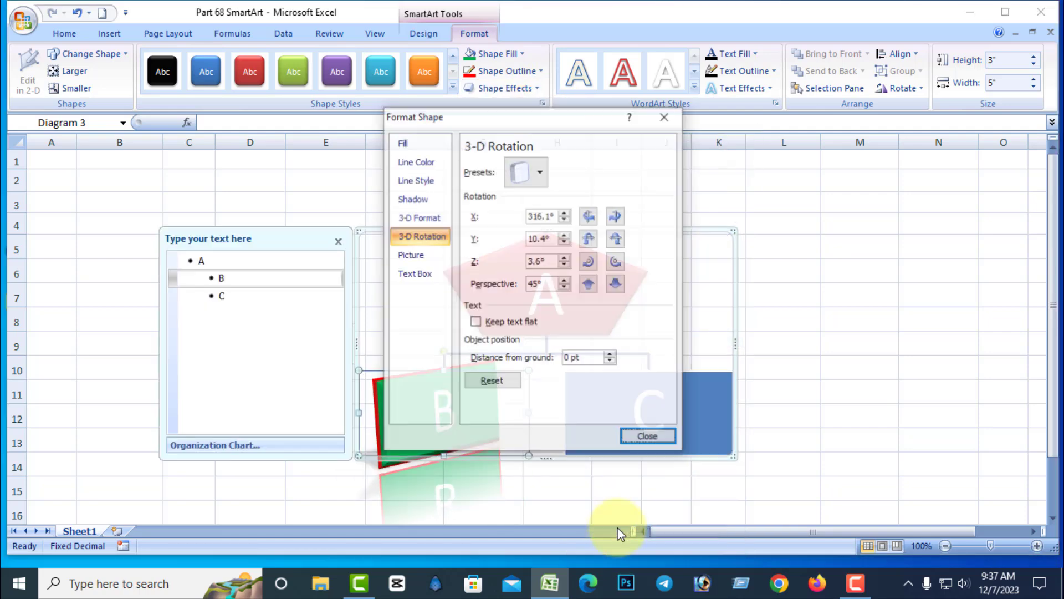
drag(583, 124, 931, 107)
click(777, 205)
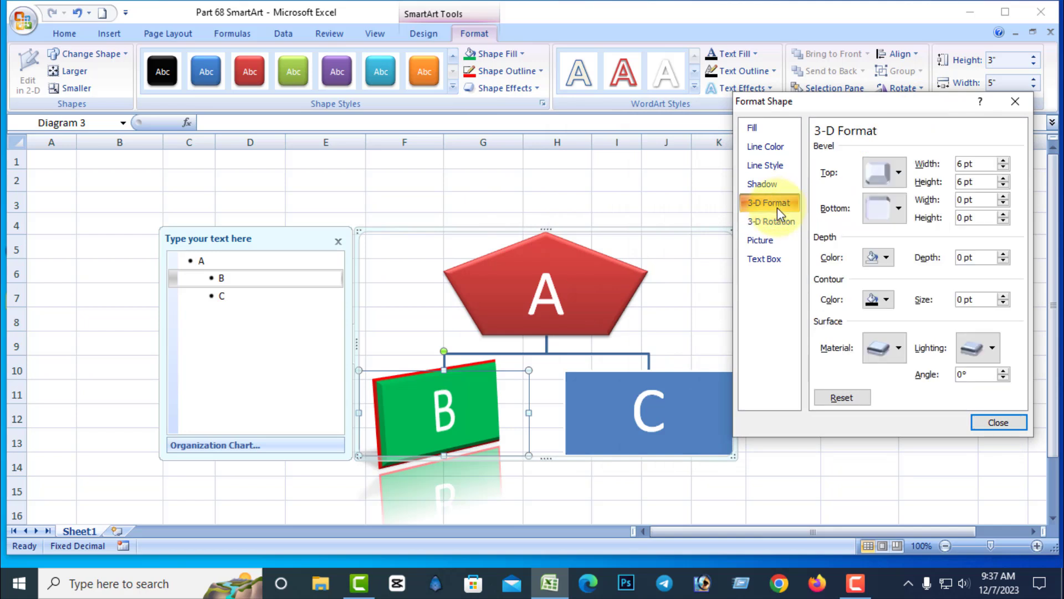
click(896, 173)
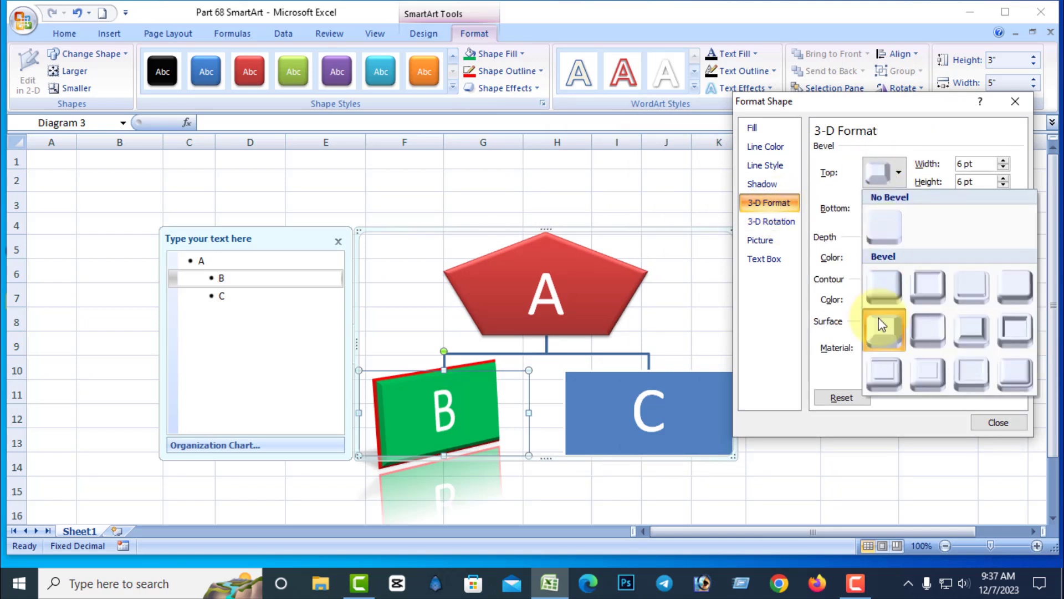
click(883, 286)
Step: Set the width of box B's top bevel to 9 pt and its height to 15 pt
click(1004, 161)
click(1004, 178)
click(1003, 177)
click(1004, 178)
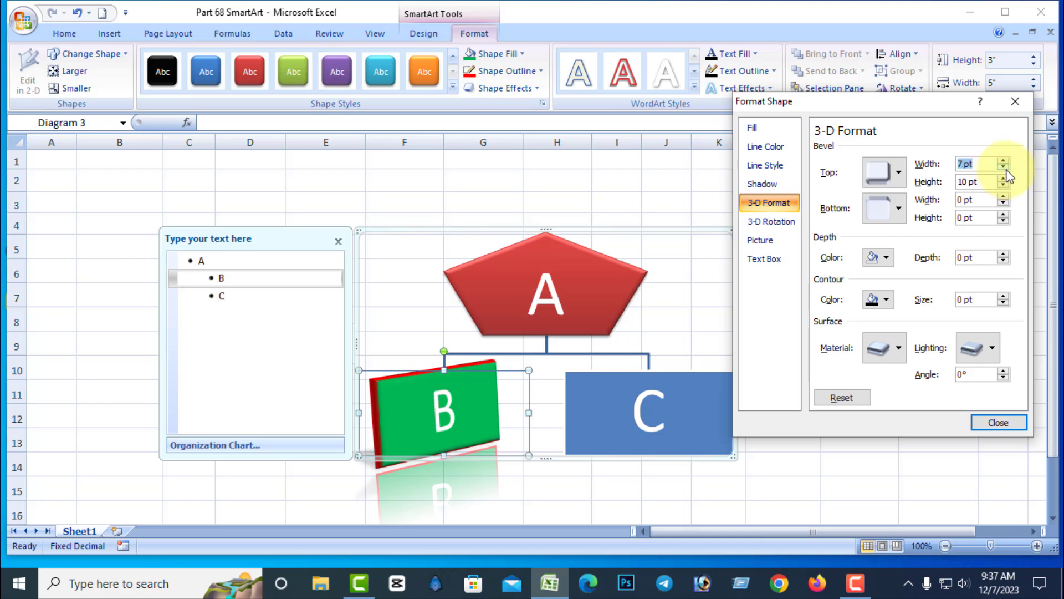
click(1003, 161)
click(1003, 161)
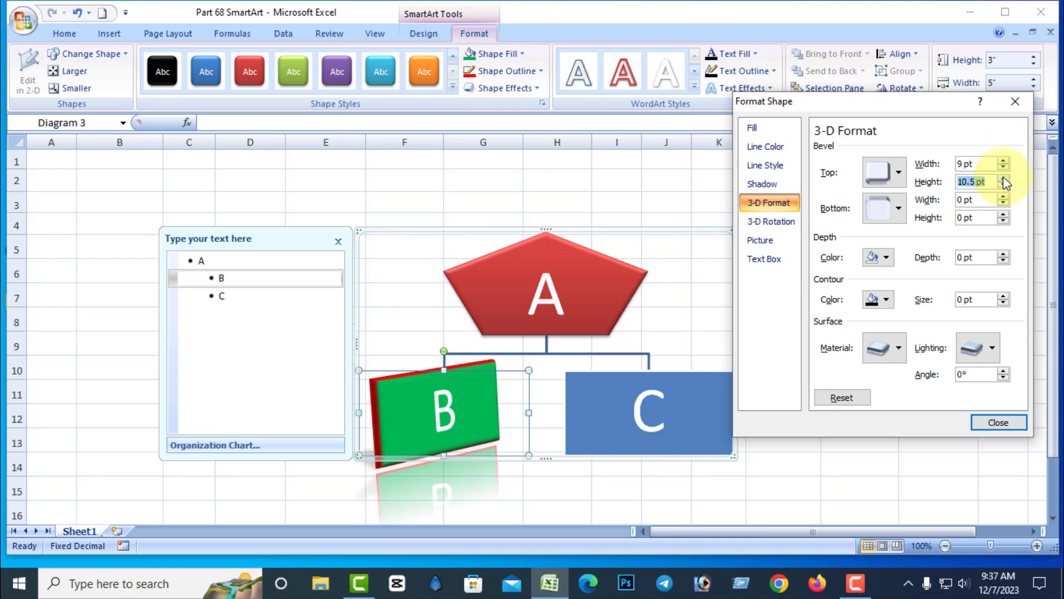
click(1003, 178)
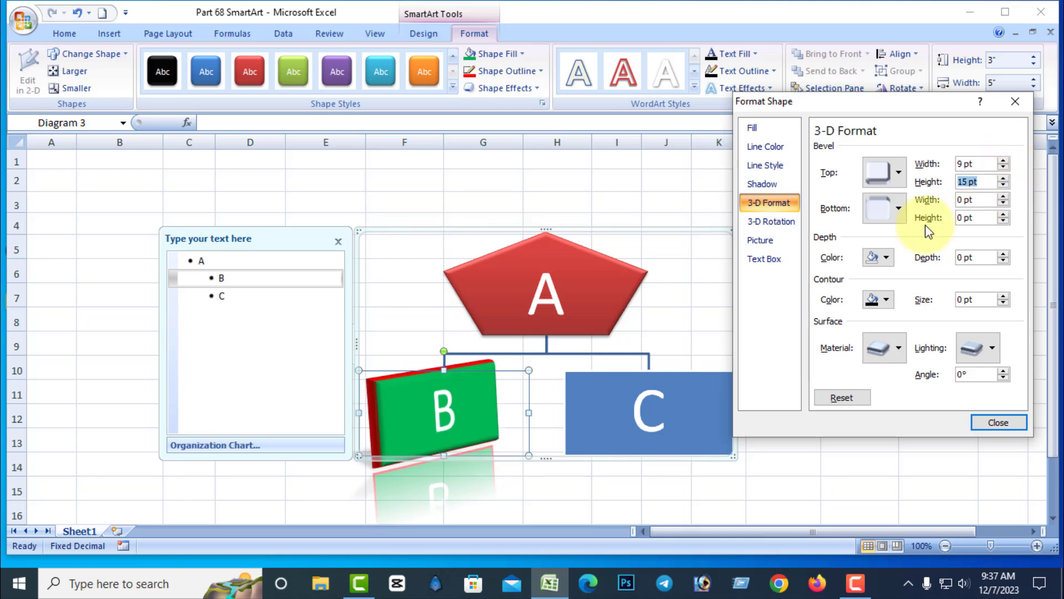
Step: Give box B the second bottom bevel of the second row, 15 pt wide and 9 pt high
click(900, 209)
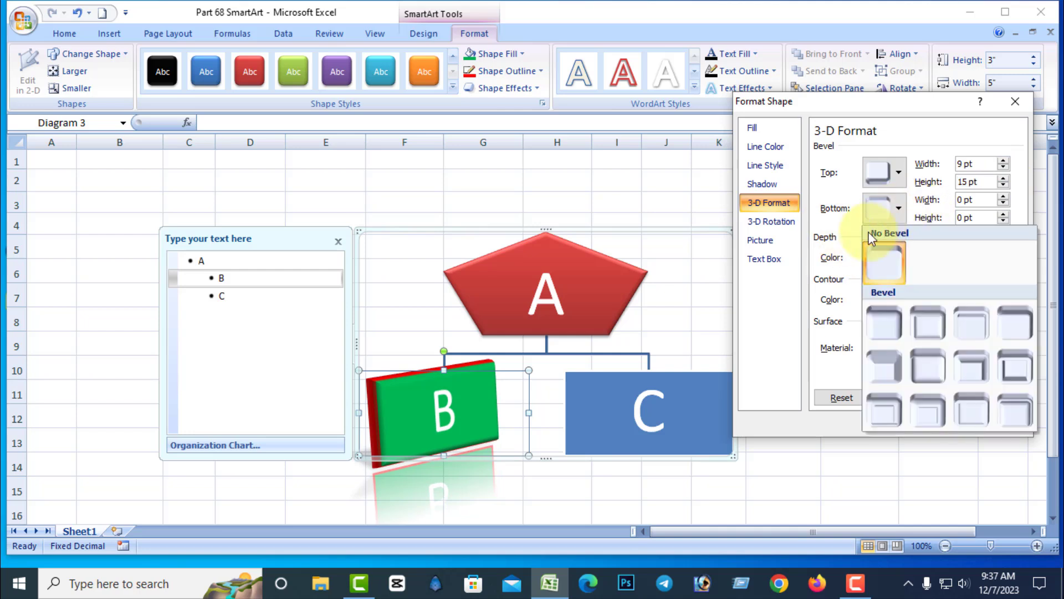
click(930, 359)
click(1003, 196)
click(1003, 195)
click(1003, 214)
click(1003, 214)
click(1003, 213)
click(1003, 214)
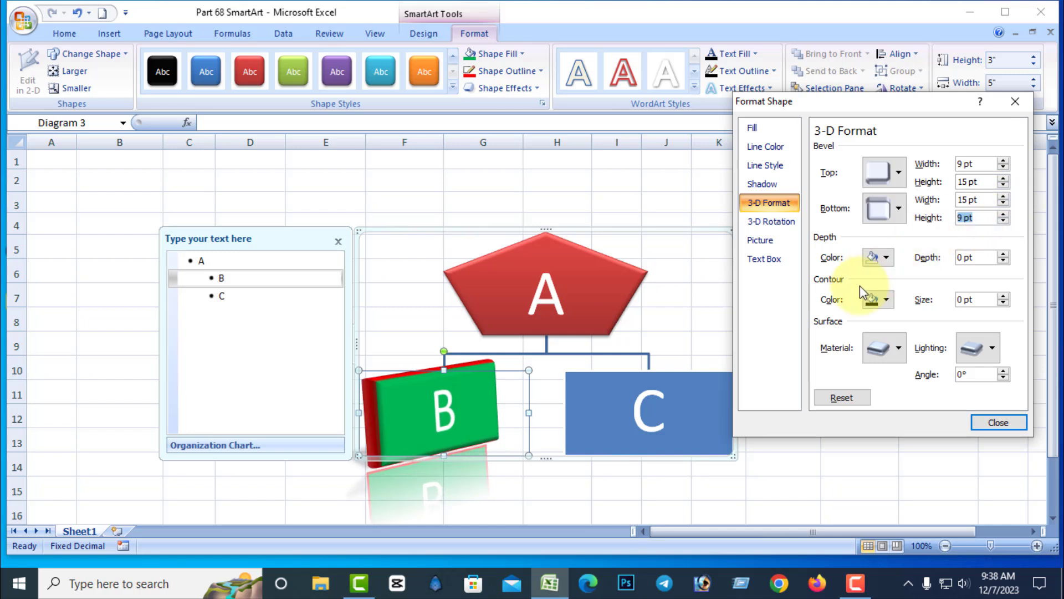
Step: Set box B's 3-D depth color to yellow and its depth to 9.5 pt
click(891, 260)
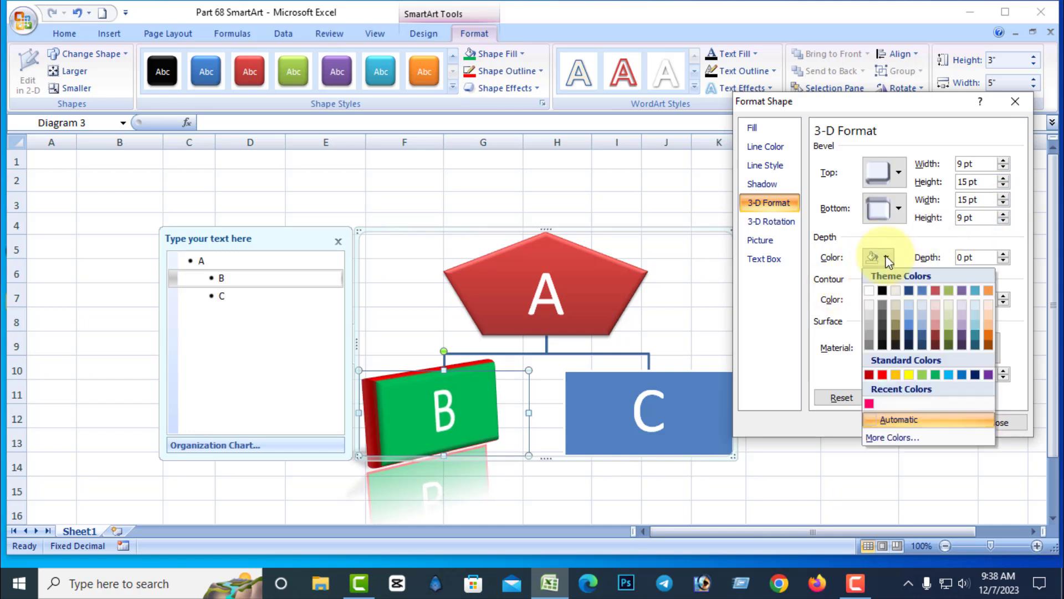
click(897, 375)
click(1003, 255)
click(1004, 254)
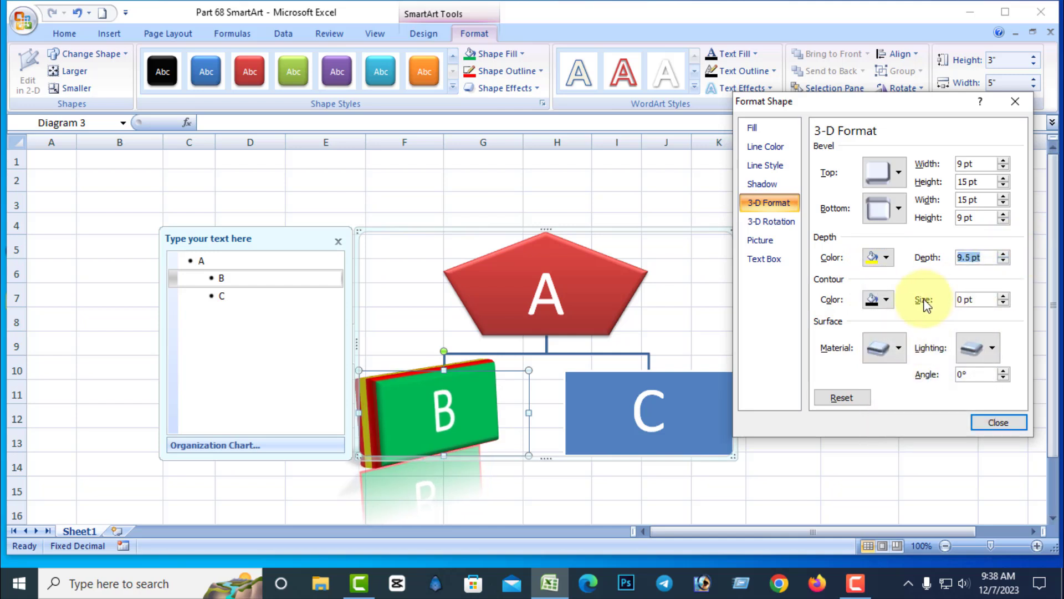
Step: Set box B's 3-D contour color to standard blue and its contour size to 4 pt
click(881, 300)
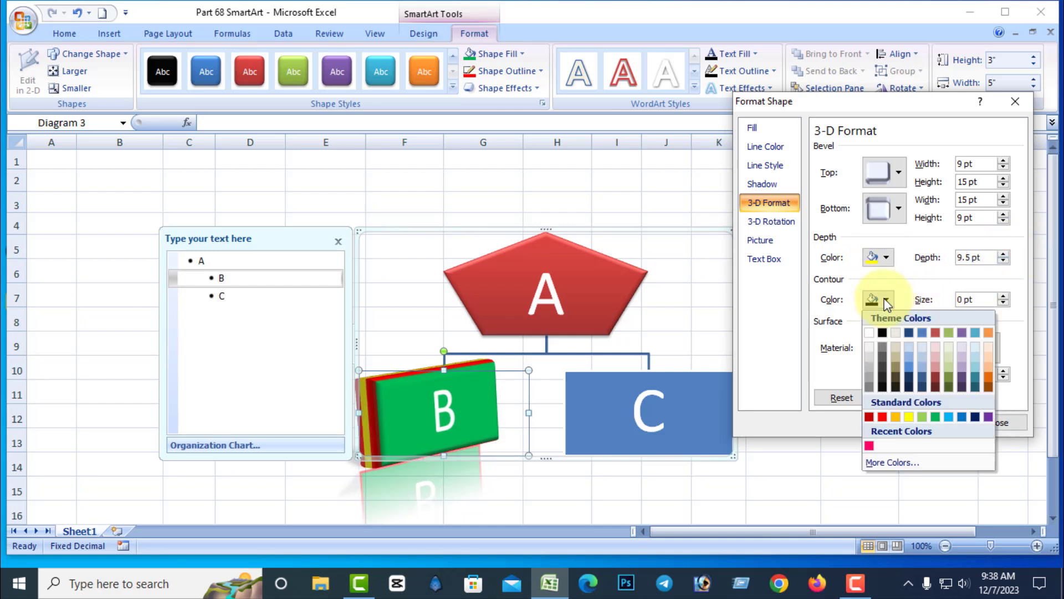
click(962, 417)
click(1003, 297)
click(1004, 297)
click(1004, 296)
click(1004, 297)
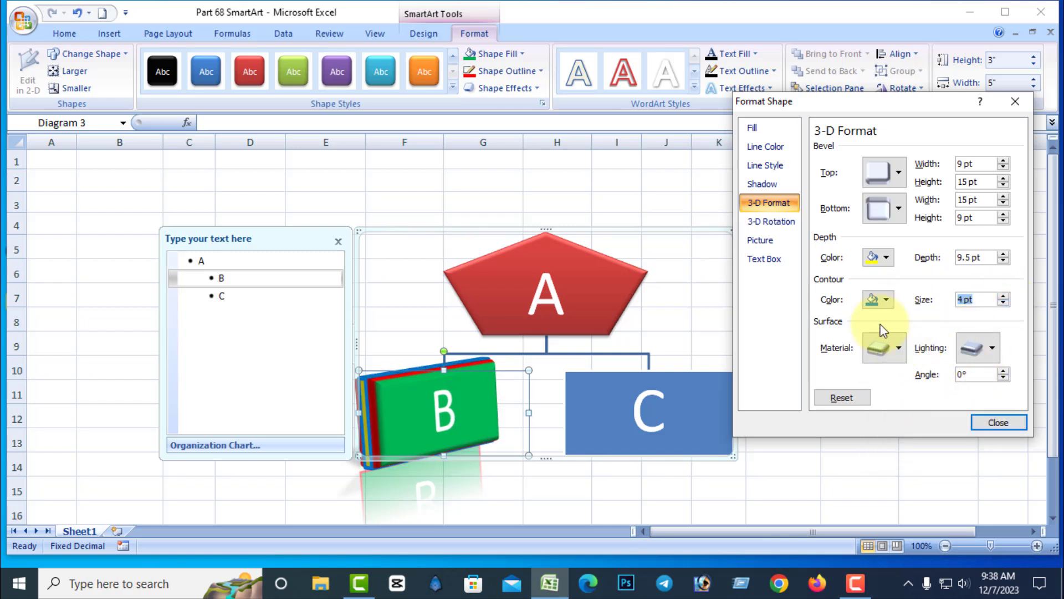
Step: Set box B's 3-D rotation around X to 290°, close the shape formatting dialog and deselect the chart
click(768, 223)
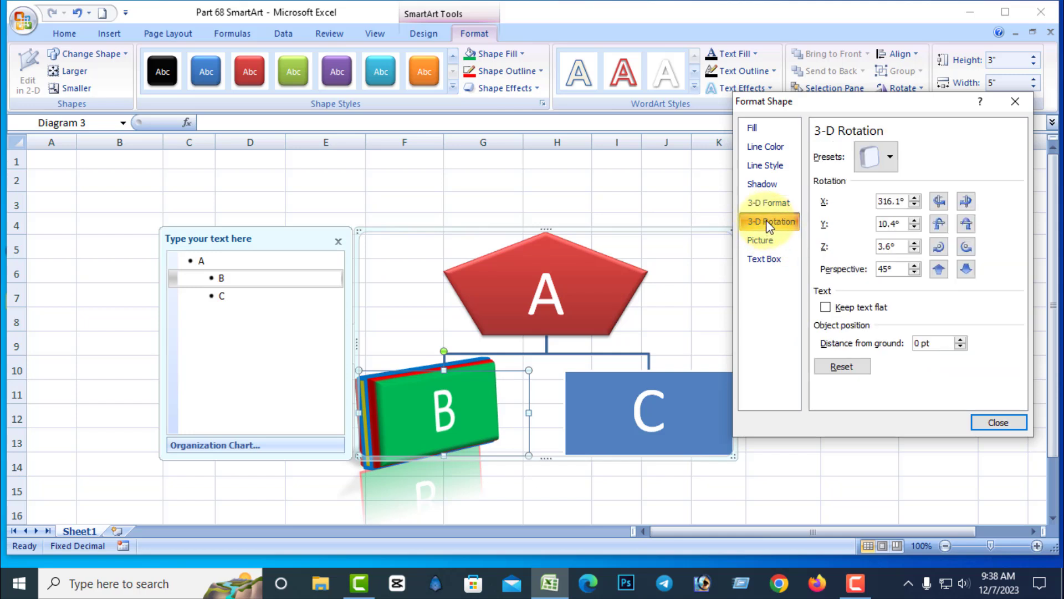
click(915, 199)
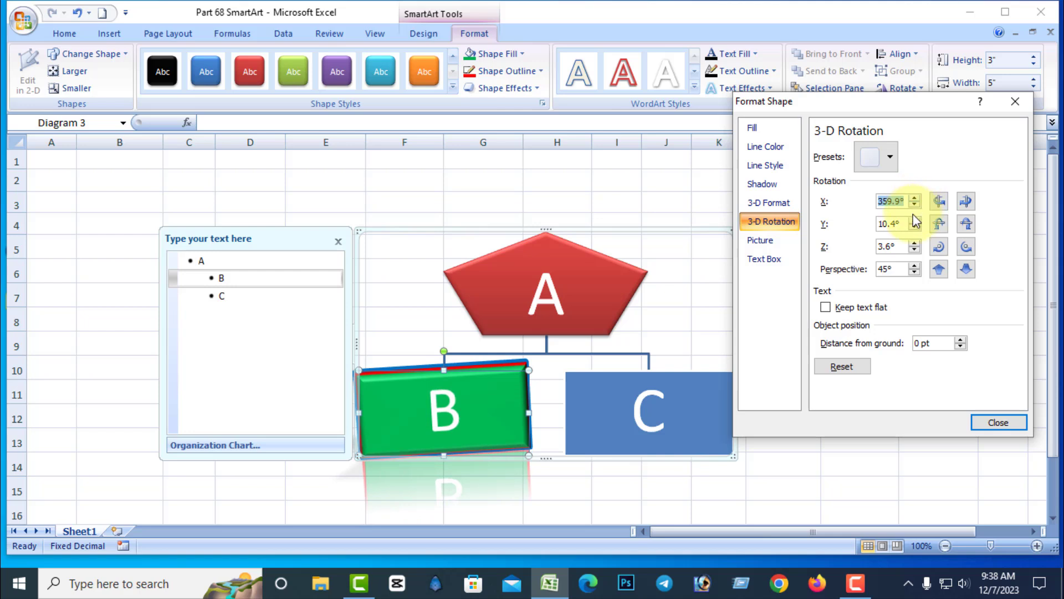
click(915, 205)
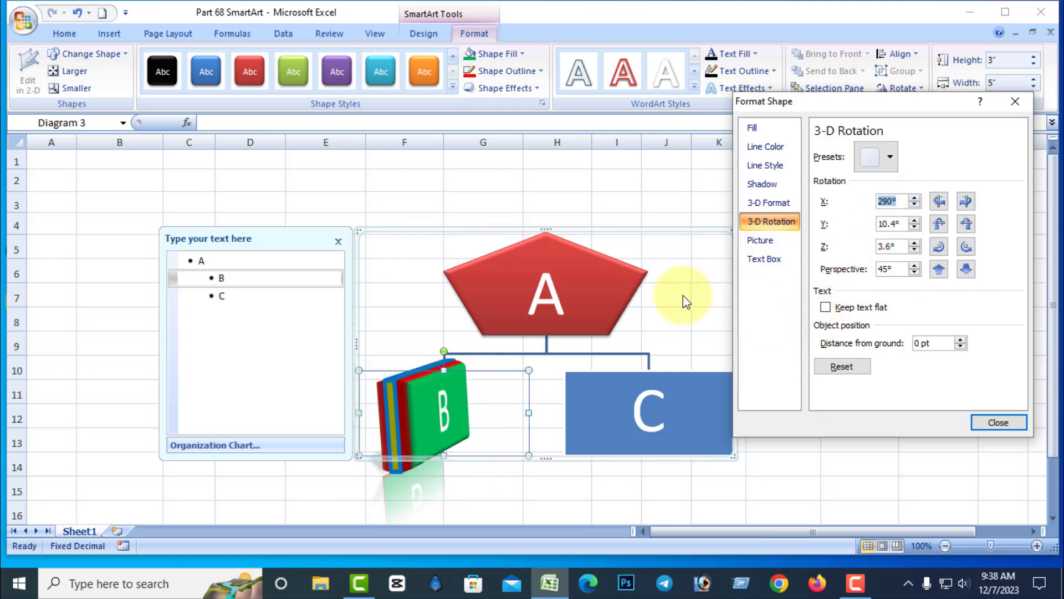
click(999, 423)
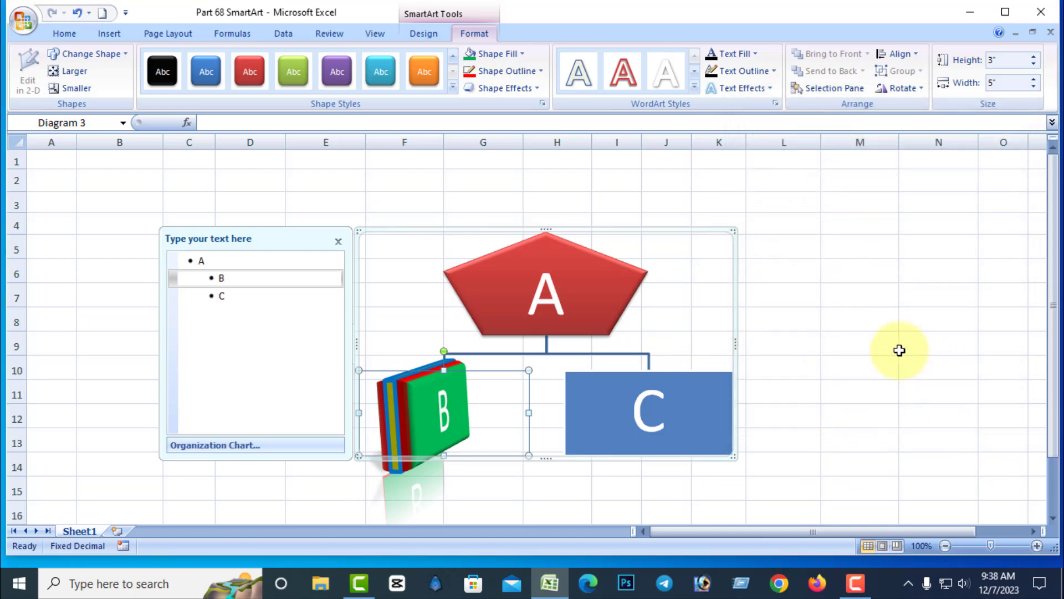
click(904, 270)
Step: Apply the red WordArt style for all text in the shape to the letter in box C
click(675, 411)
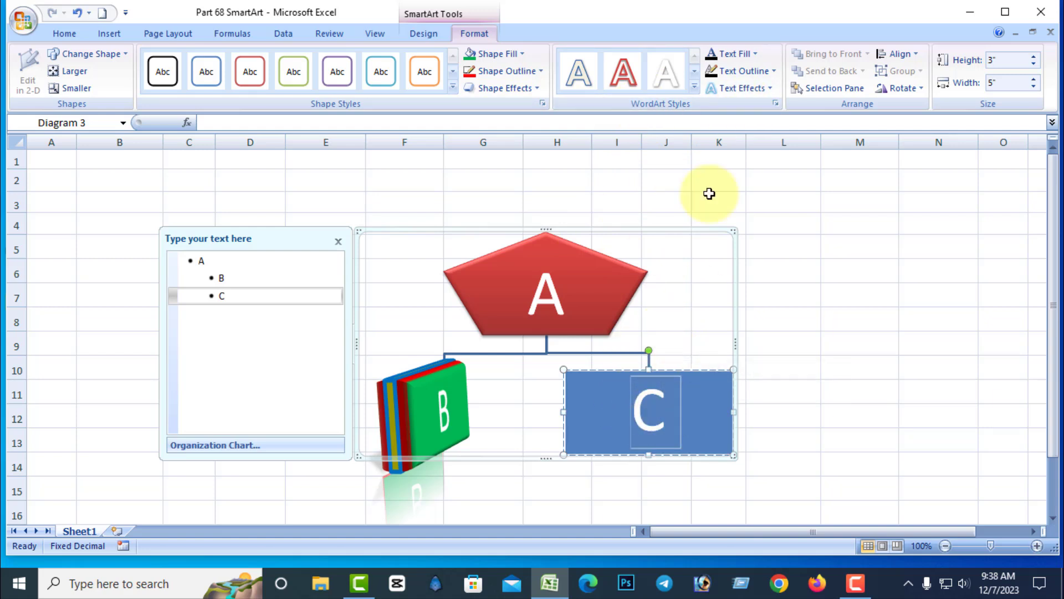
click(694, 88)
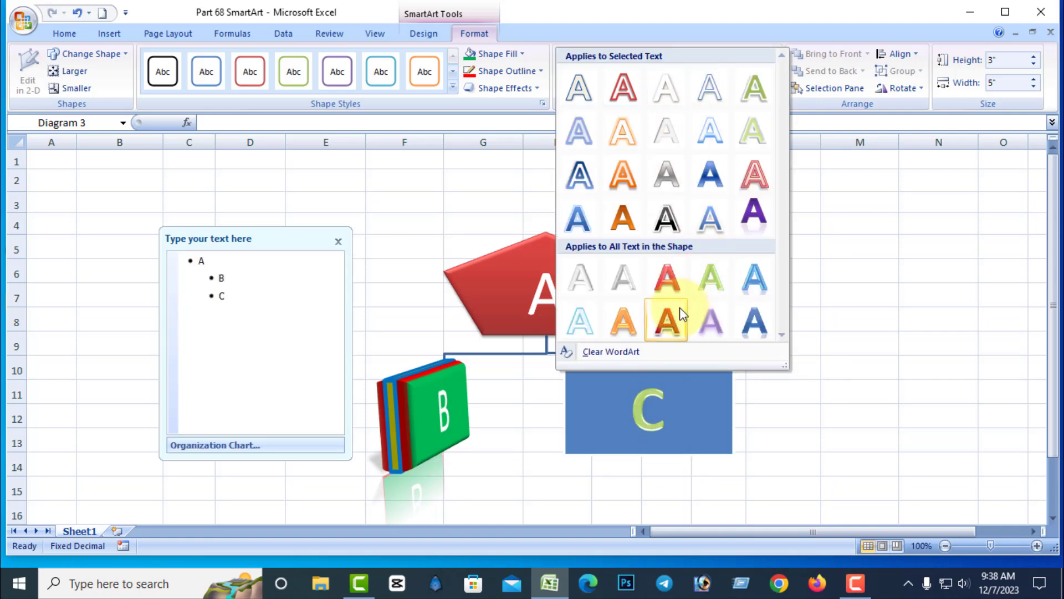
click(671, 278)
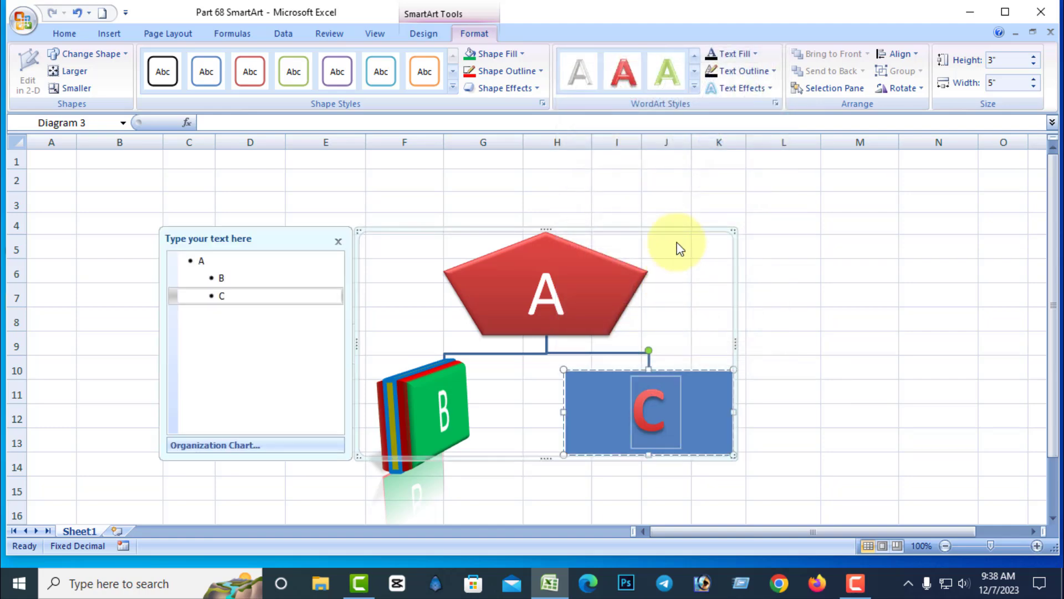
Step: Set the letter in box C to a yellow text fill with a 1½ pt black text outline
click(753, 54)
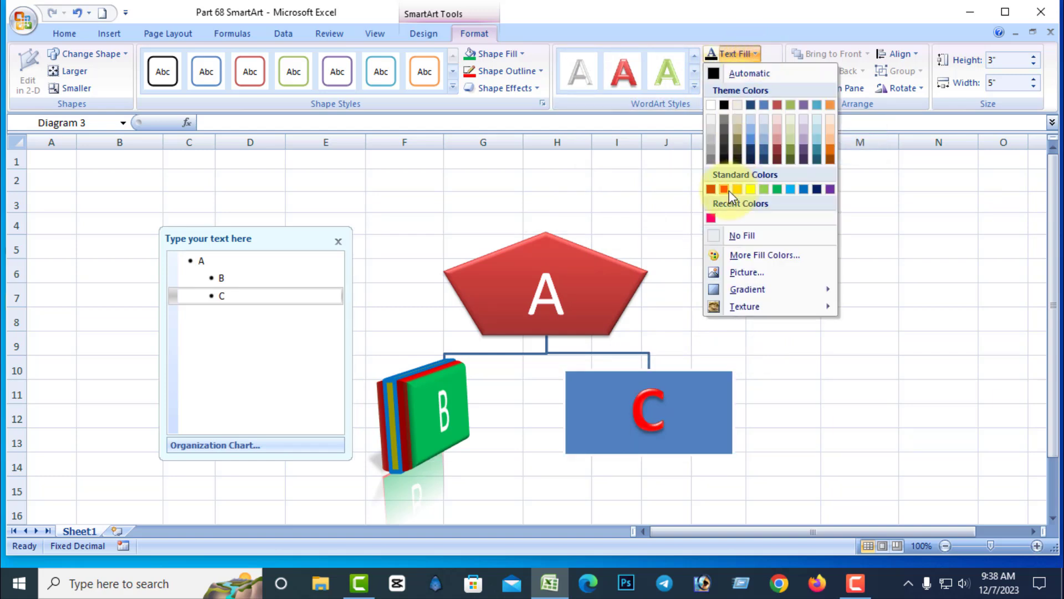
click(751, 188)
click(773, 71)
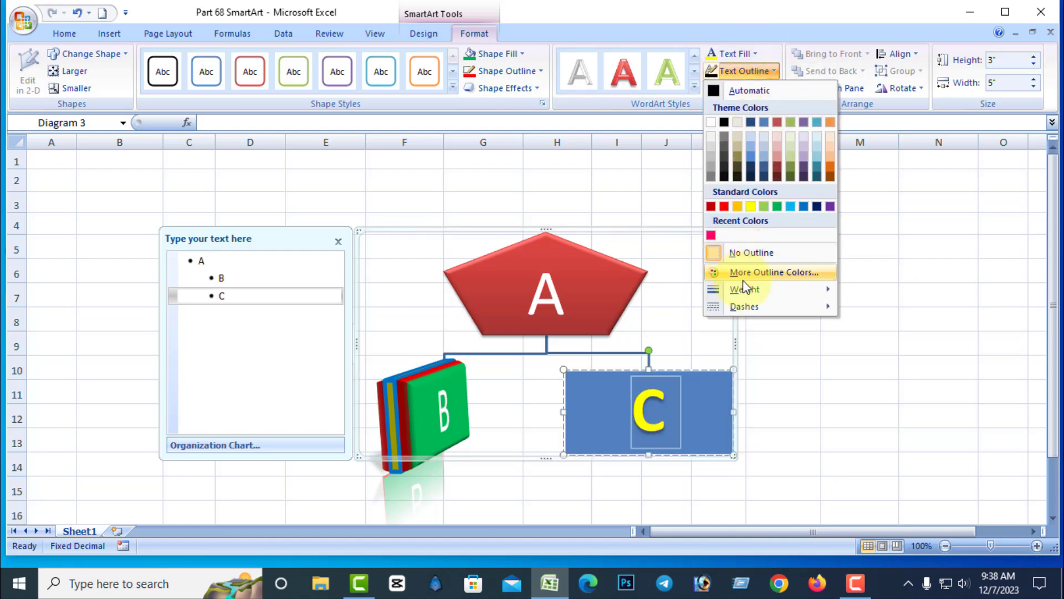
mouse_move(751, 288)
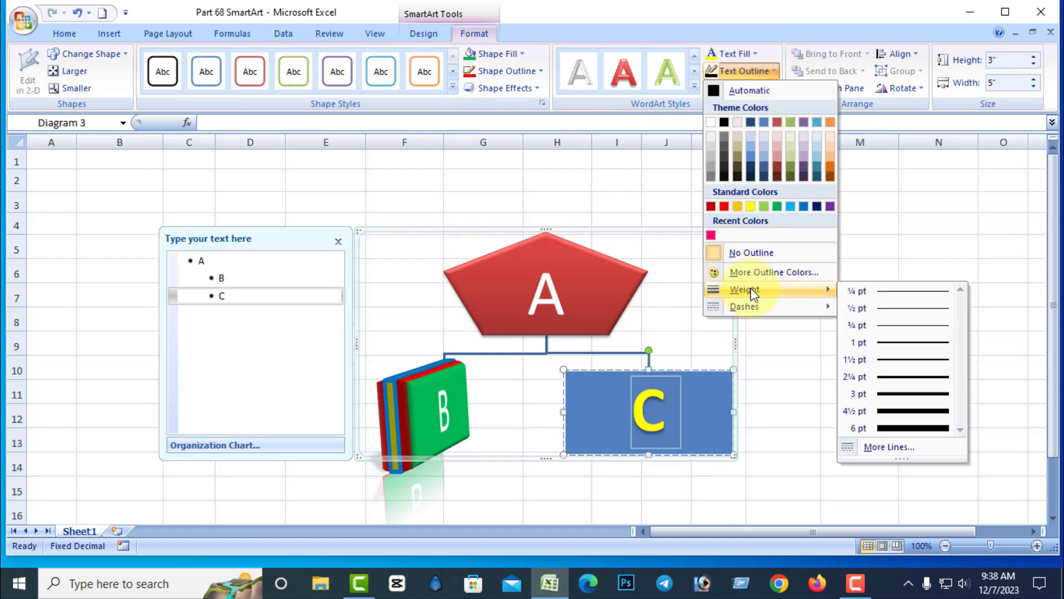
click(899, 361)
click(773, 73)
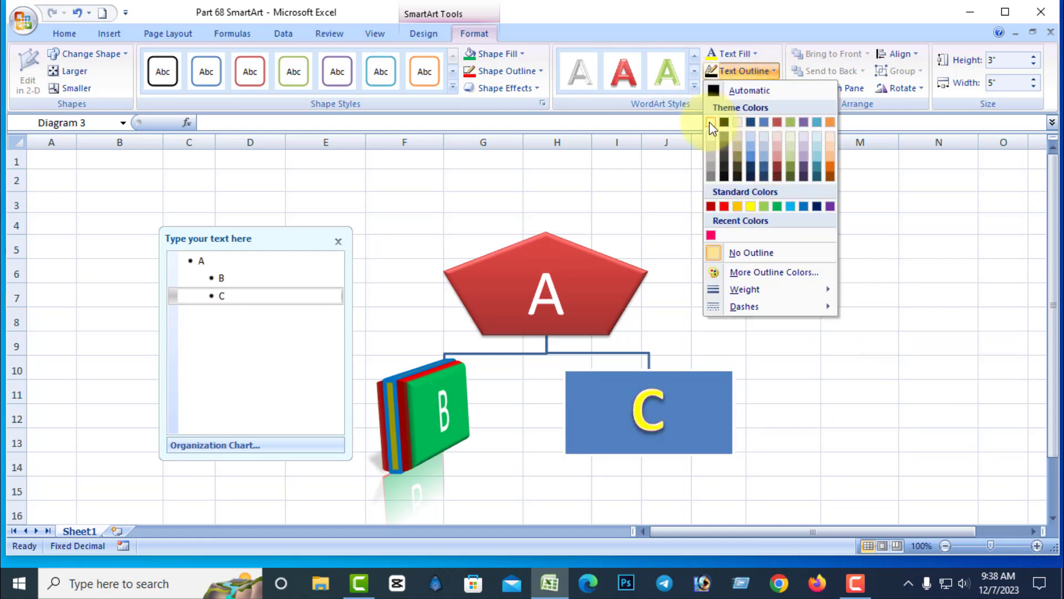
click(724, 177)
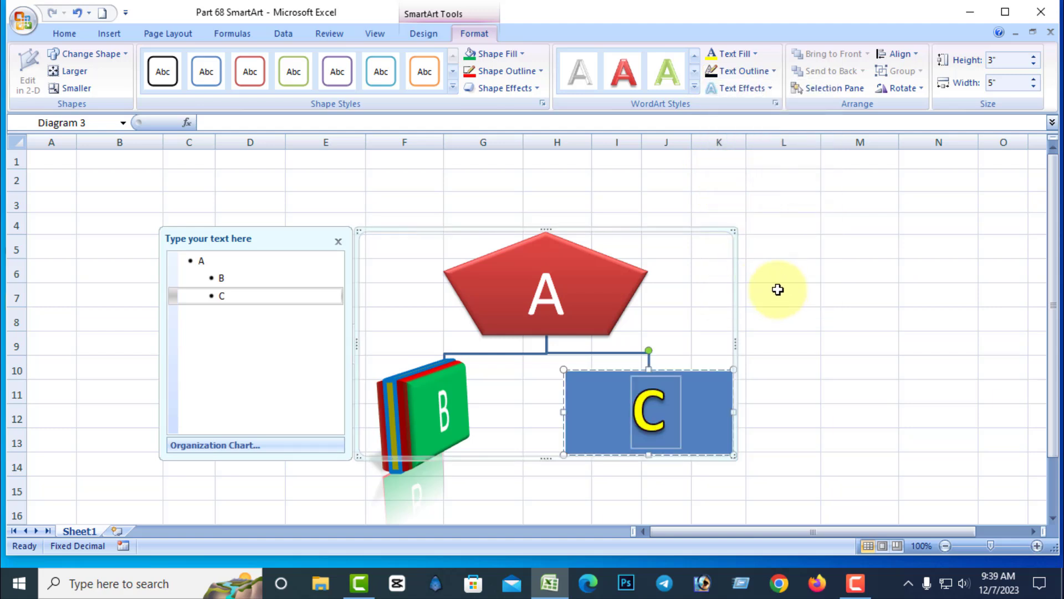
Step: Change the text in box C to Cat
click(767, 89)
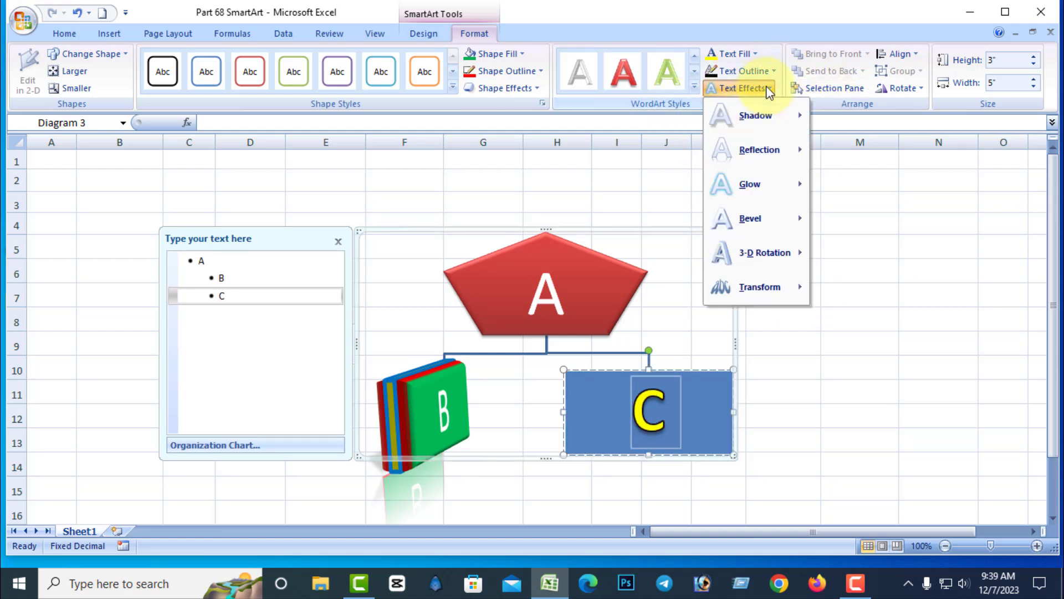
click(672, 413)
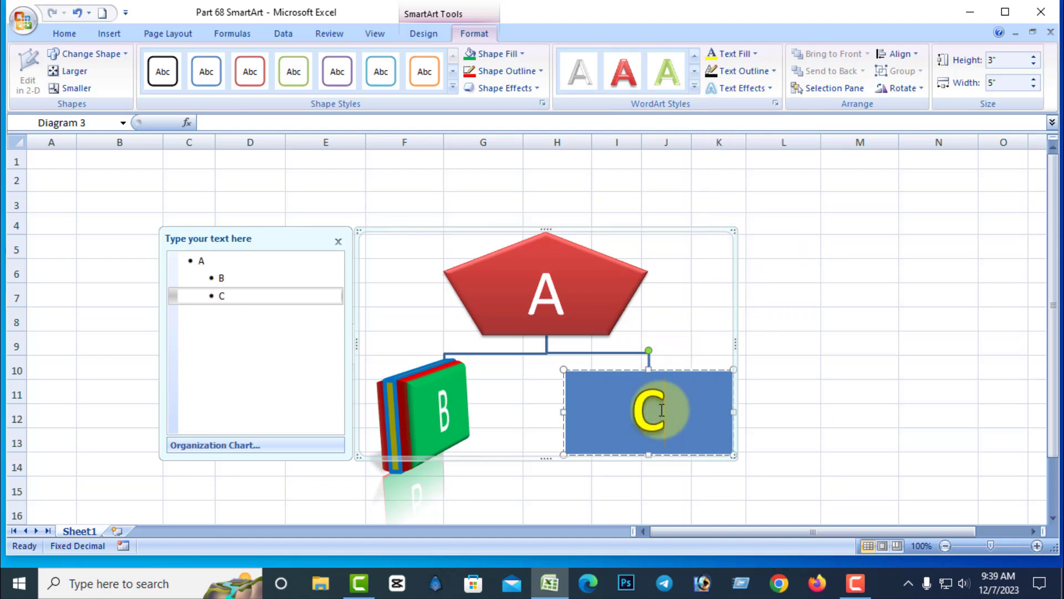
text(At)
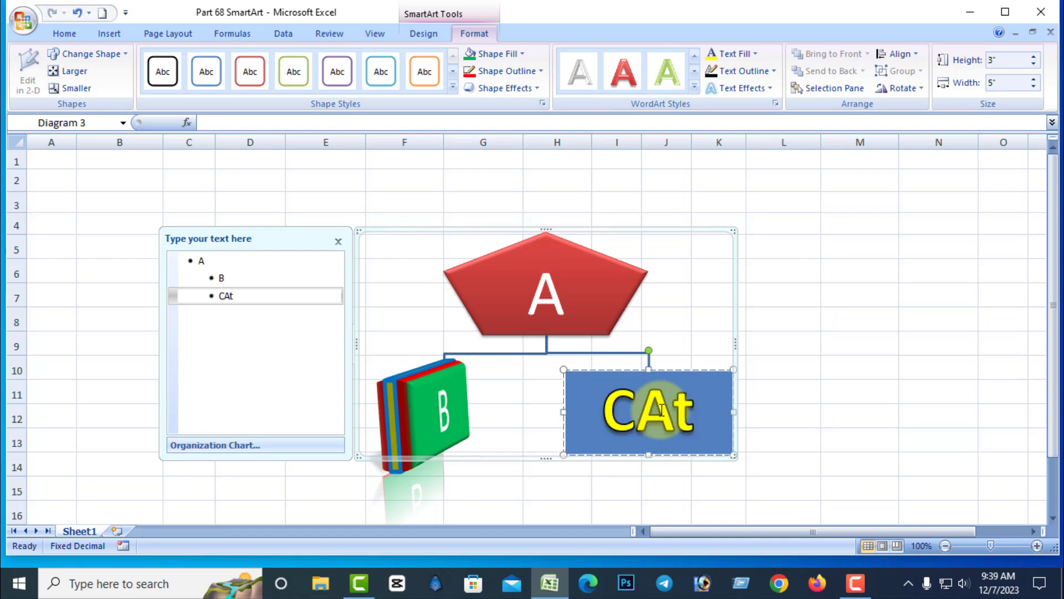
key(BackSpace)
key(BackSpace)
text(at)
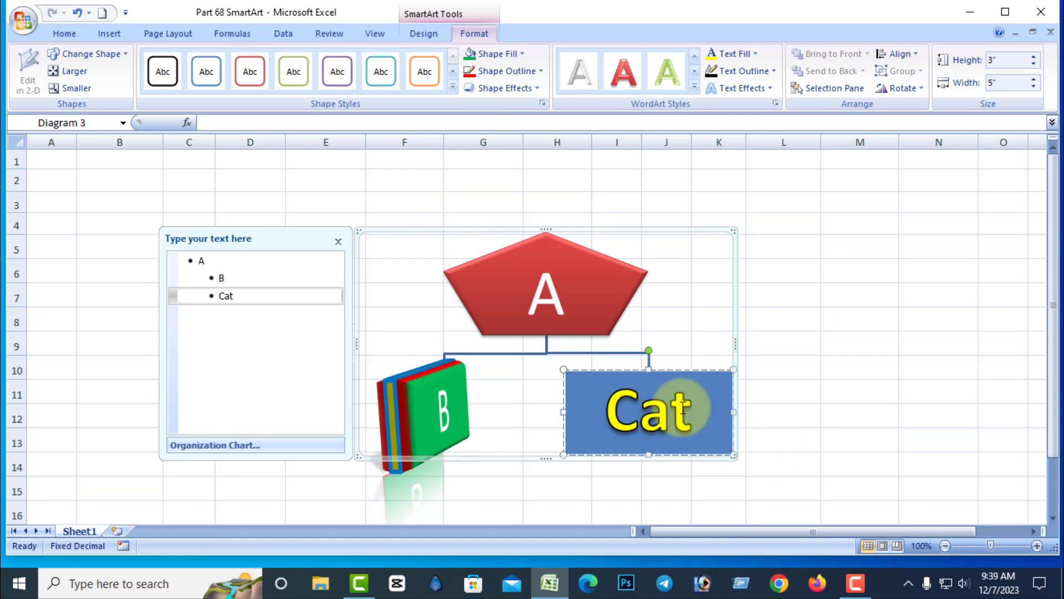
Step: Apply the Chevron Down warp text transform to Cat and move the whole chart over columns A to F
click(612, 417)
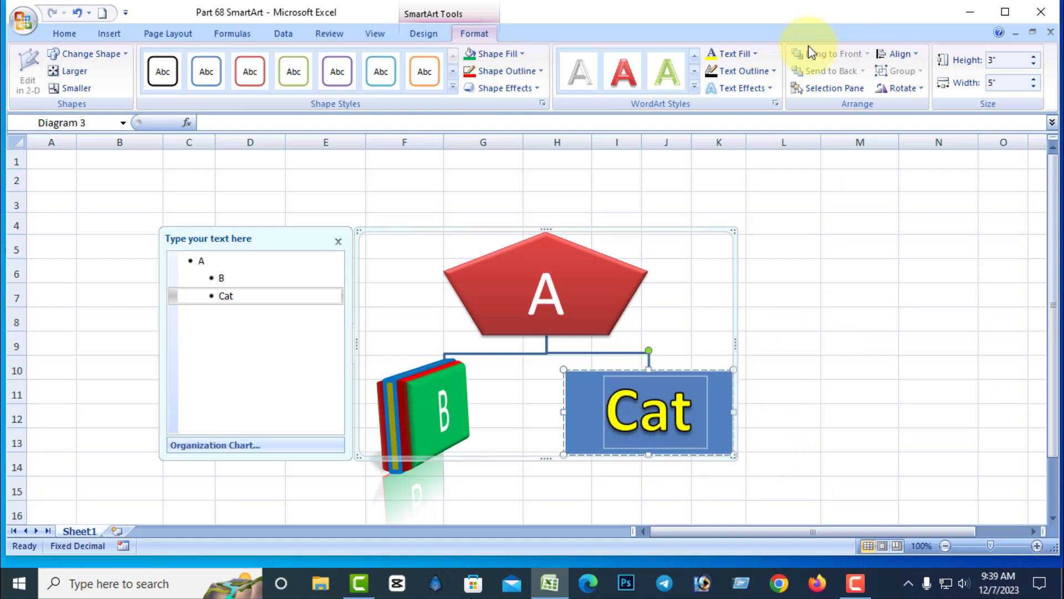
click(743, 89)
mouse_move(745, 289)
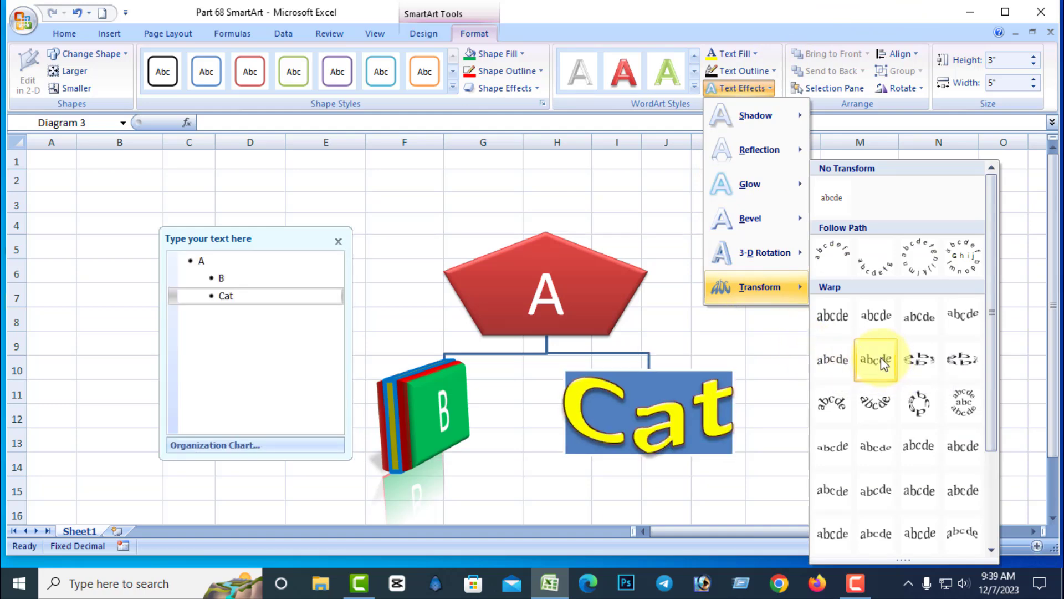
key(Escape)
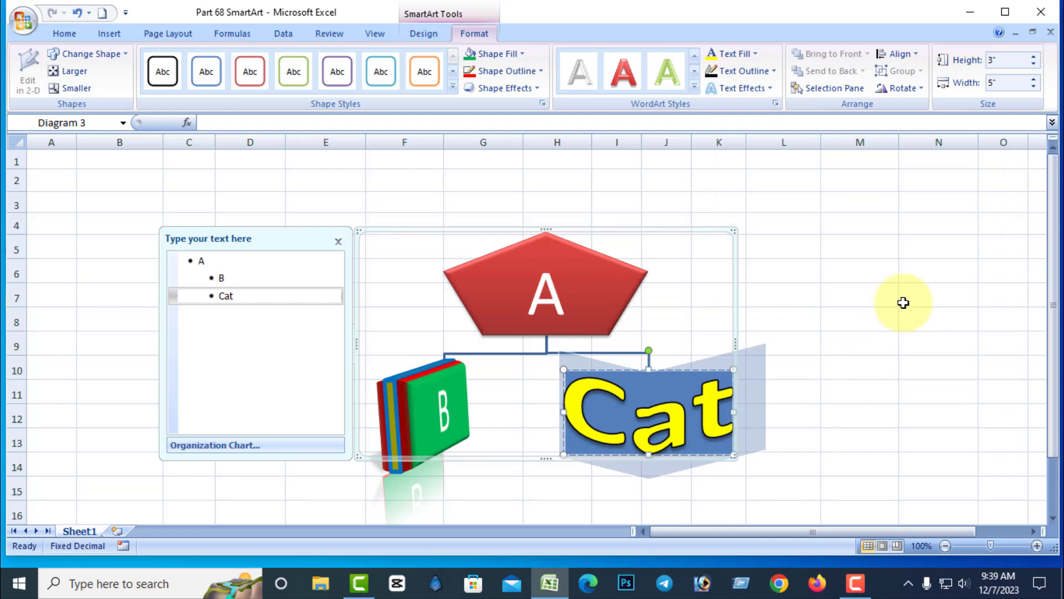
click(874, 340)
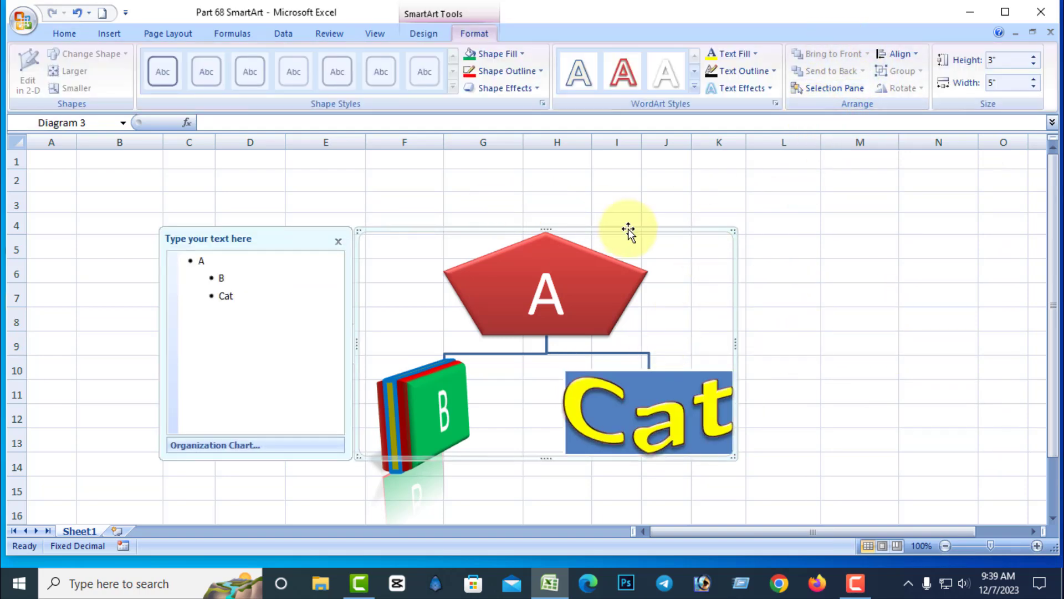
drag(628, 230, 321, 228)
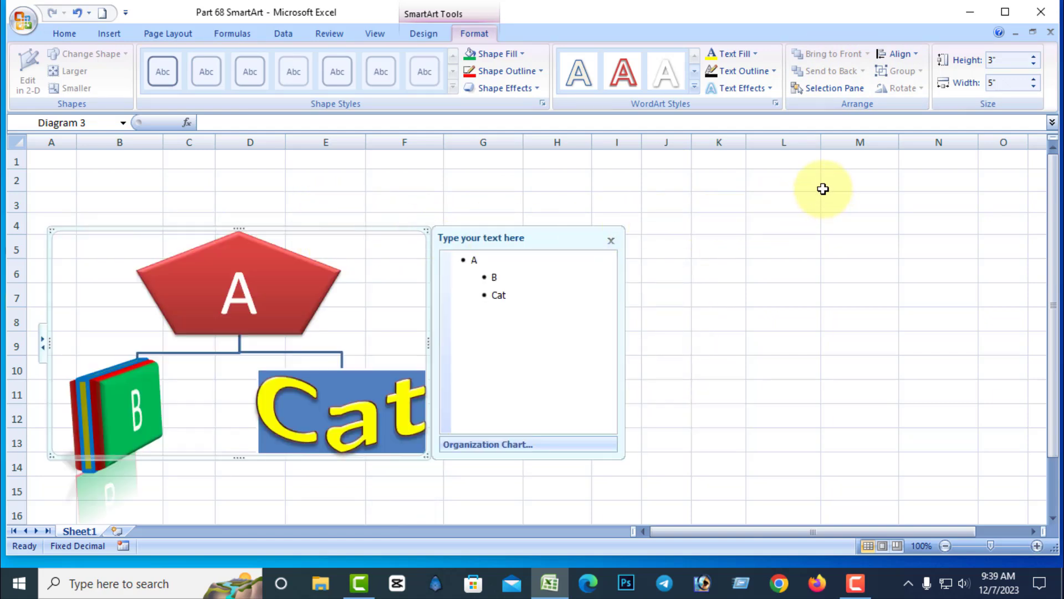
Step: Draw a rounded rectangle about 1.41" high and 2.1" wide over columns H to K and fill it yellow
click(111, 33)
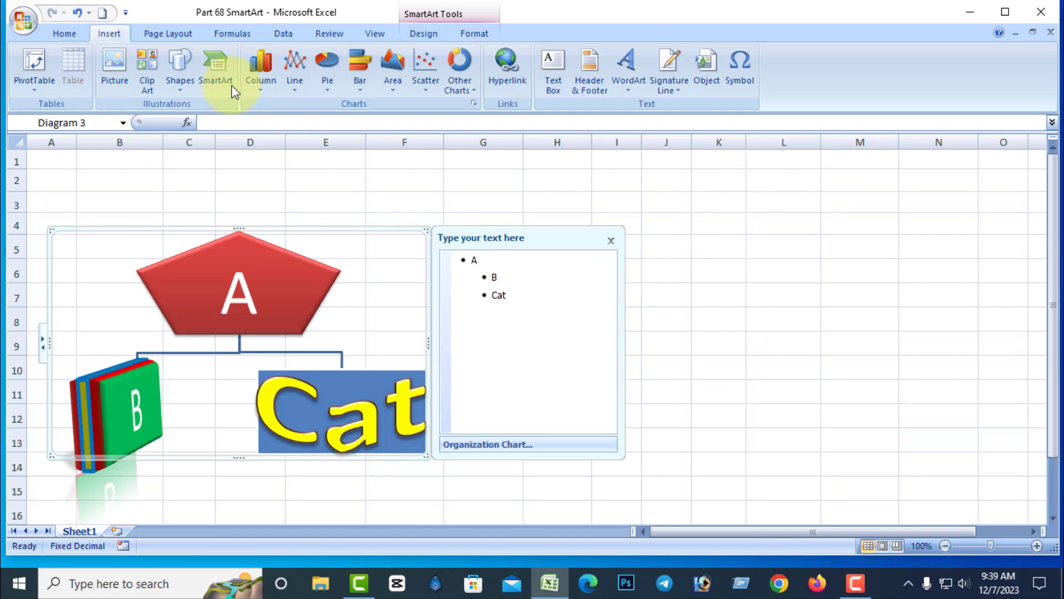
click(184, 89)
click(261, 123)
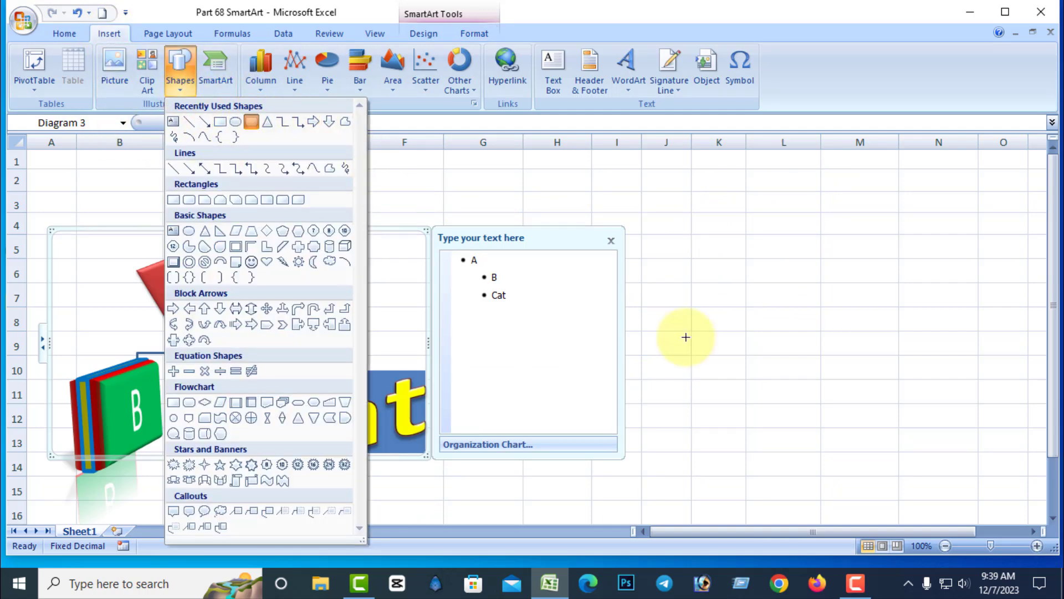
drag(545, 195, 704, 301)
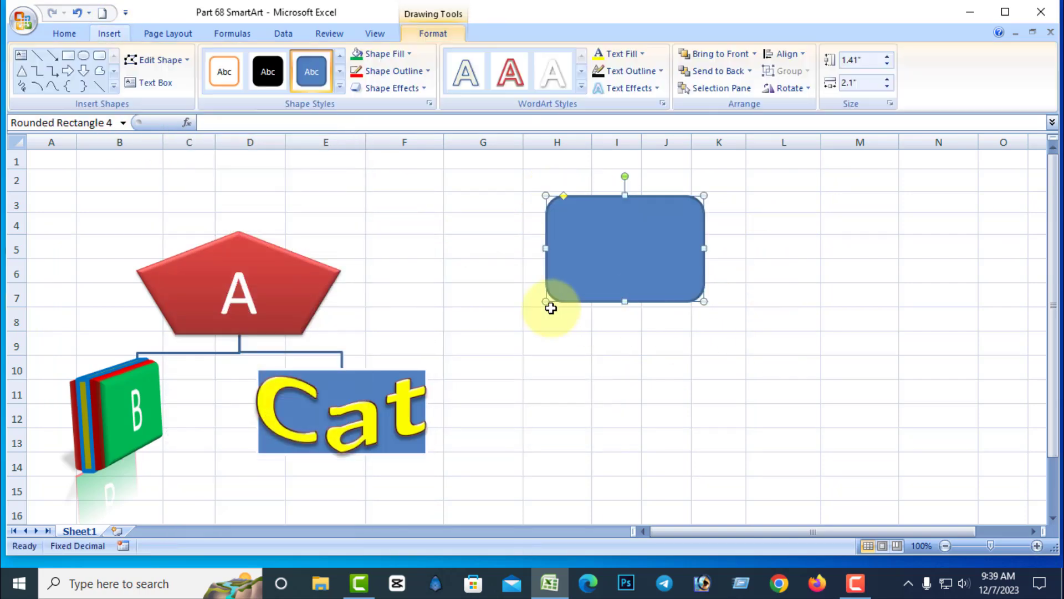
click(409, 55)
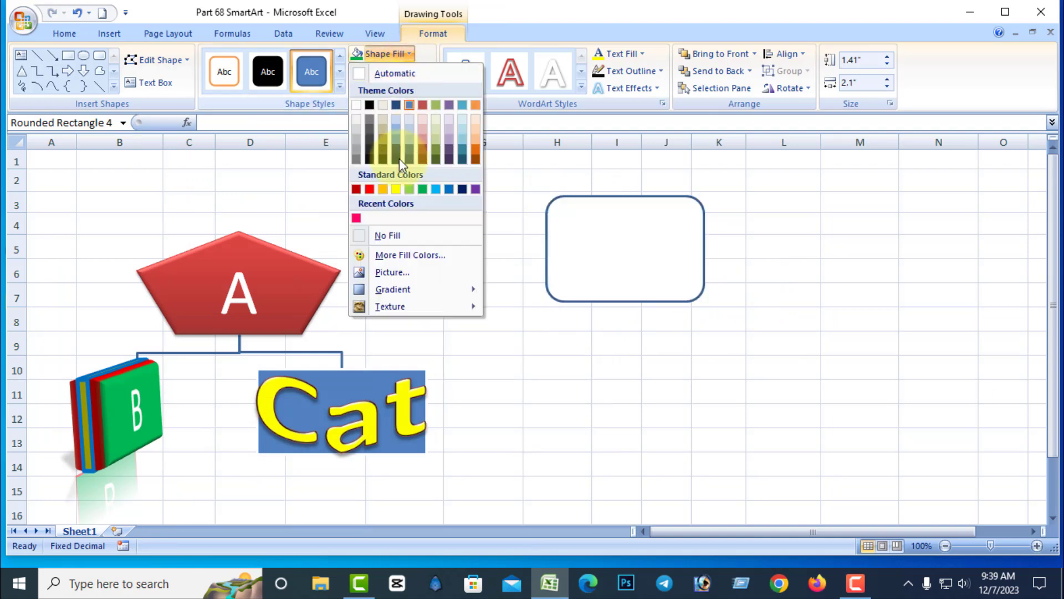
click(395, 189)
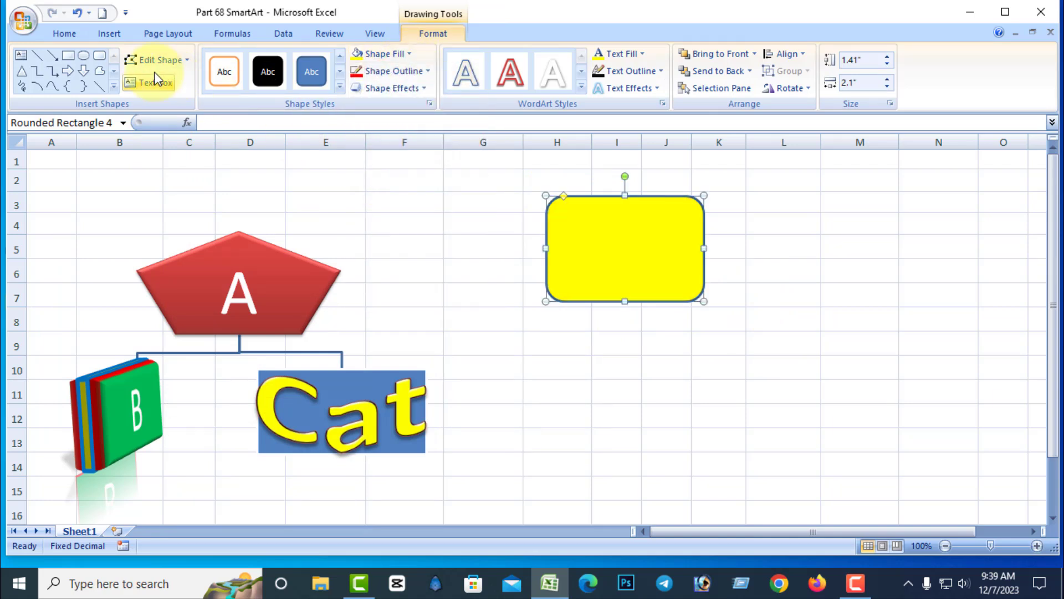
Step: Draw an oval about 2.12" high and 2.19" wide over columns L to N and fill it light blue
click(109, 34)
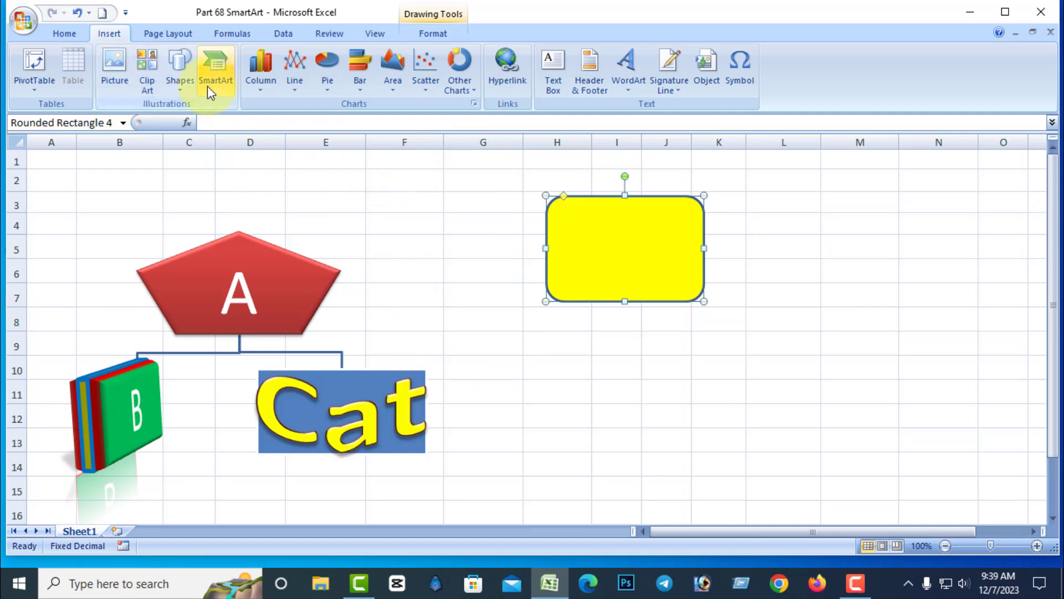
click(180, 69)
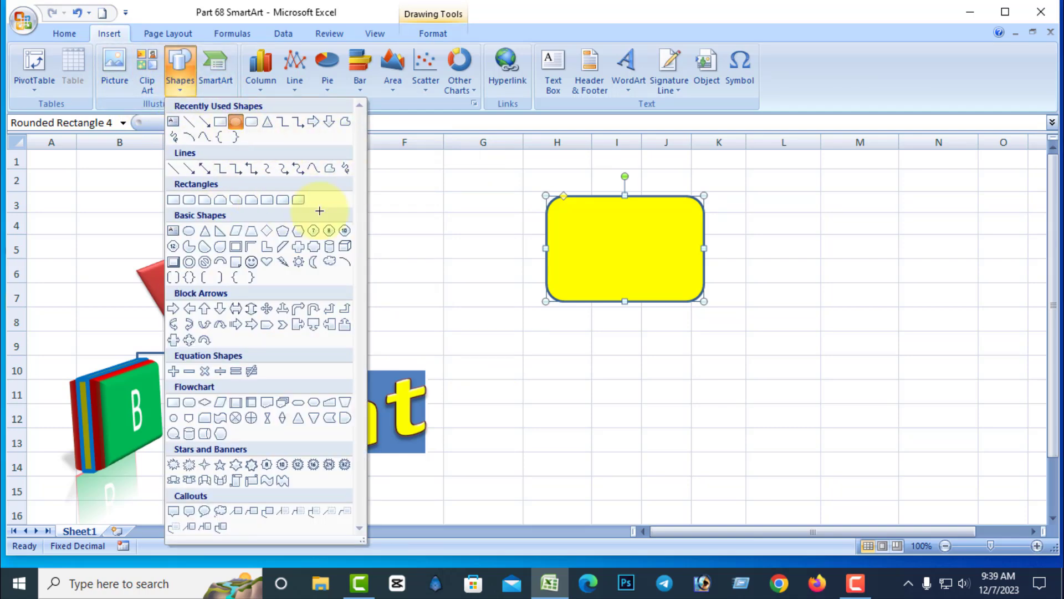
click(236, 122)
drag(770, 287, 934, 446)
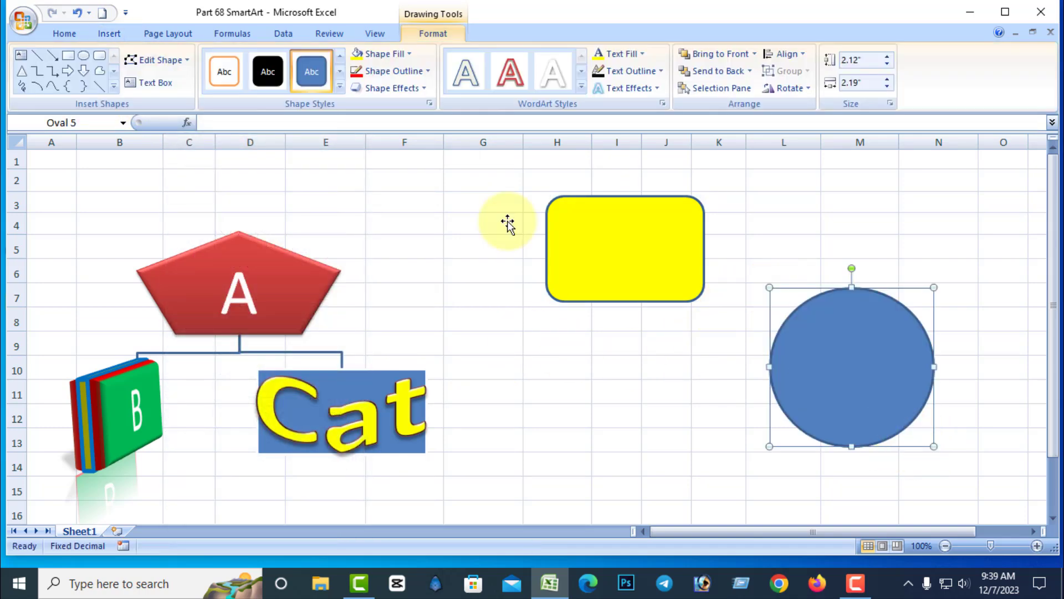
click(409, 53)
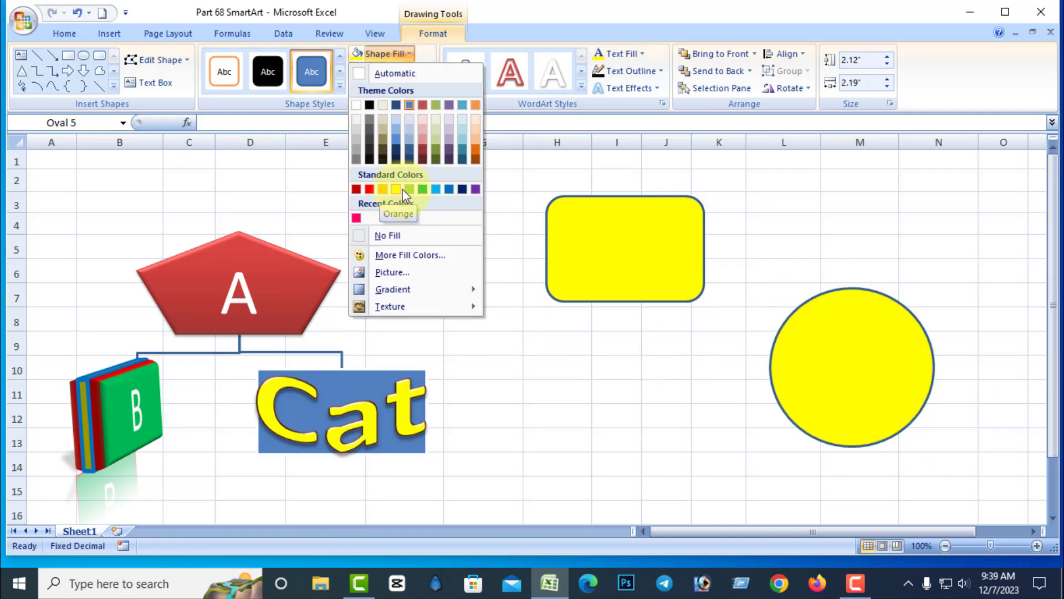
click(437, 190)
Step: Overlap the blue oval and the yellow rectangle over columns G to J, with the rectangle enlarged to about 1.46" by 2.37"
drag(843, 364, 614, 250)
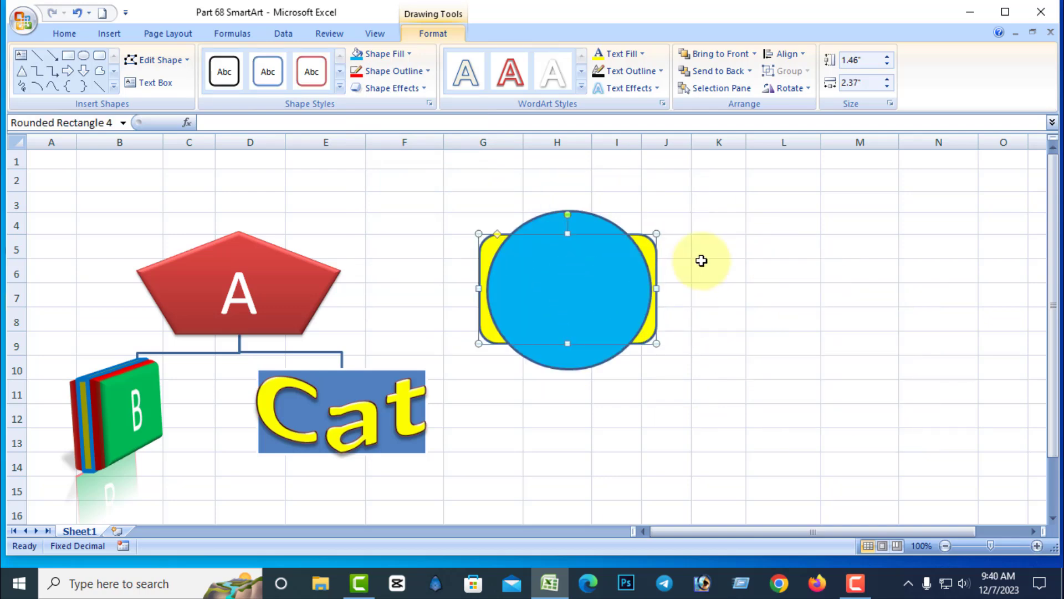
click(701, 260)
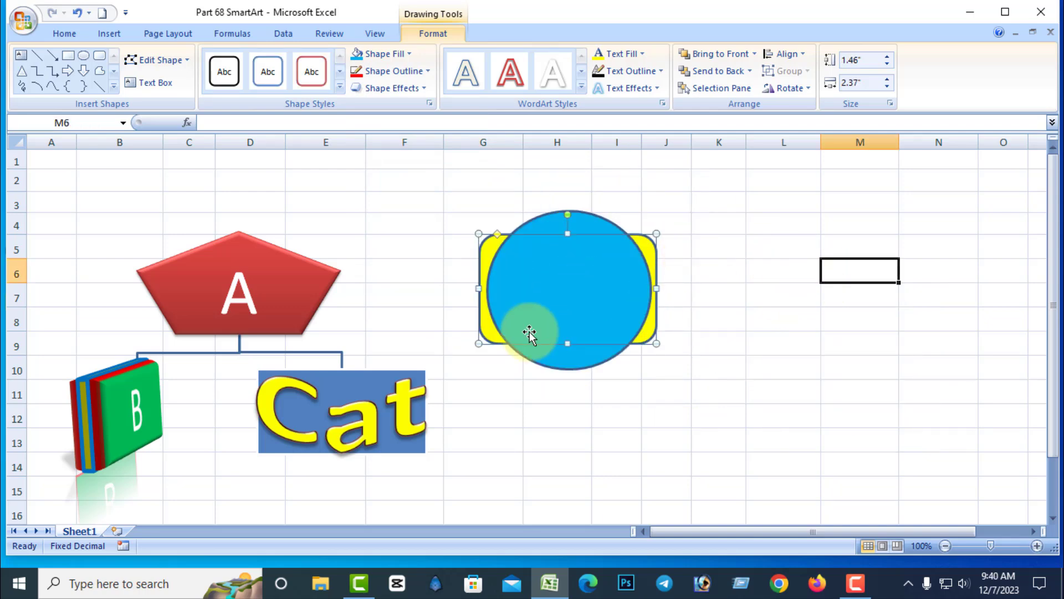
Step: Send the blue oval behind the yellow rectangle, then bring it back to the front
click(570, 286)
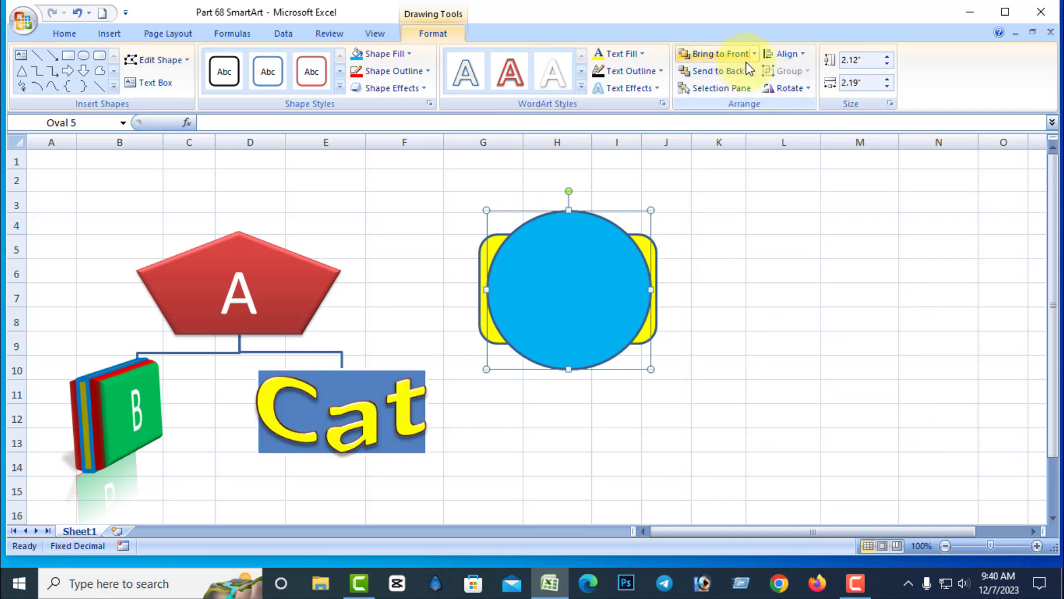
click(718, 71)
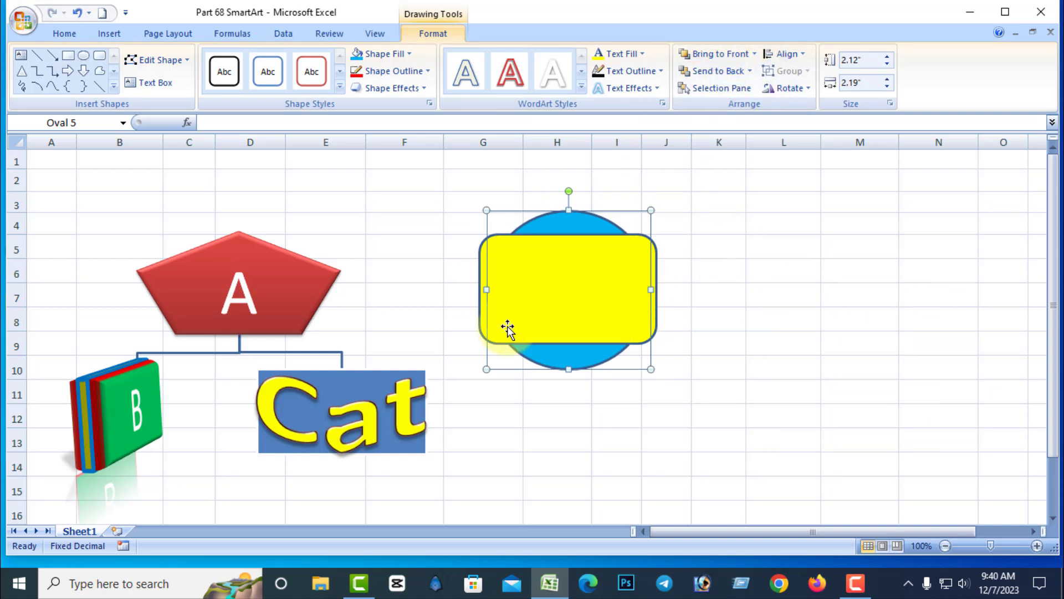
click(721, 54)
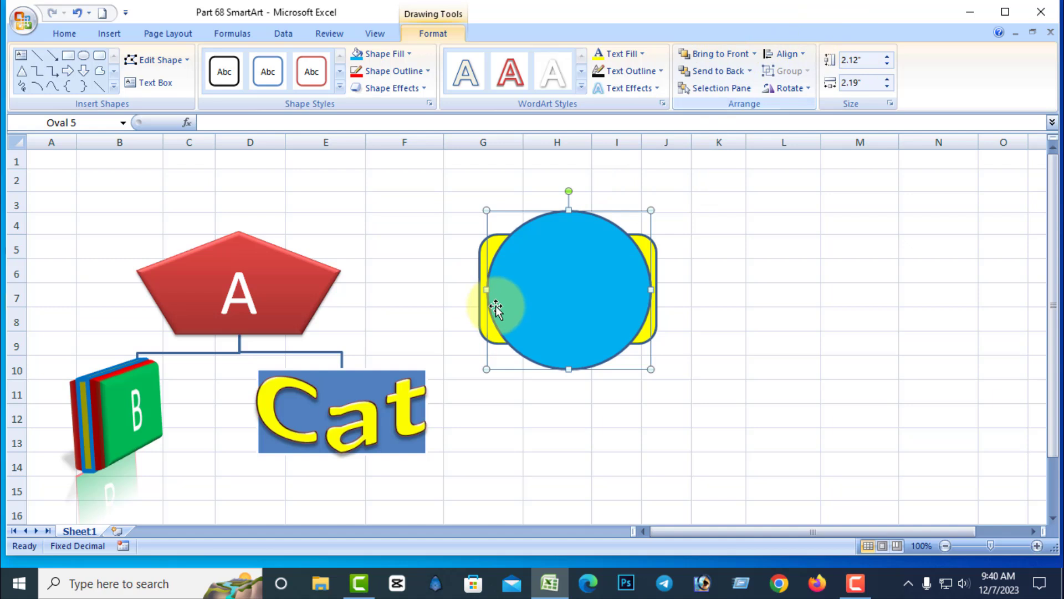
Step: Show the Selection Pane and hide and redisplay Oval 5, Rounded Rectangle 4 and Diagram 3 one after another
click(725, 88)
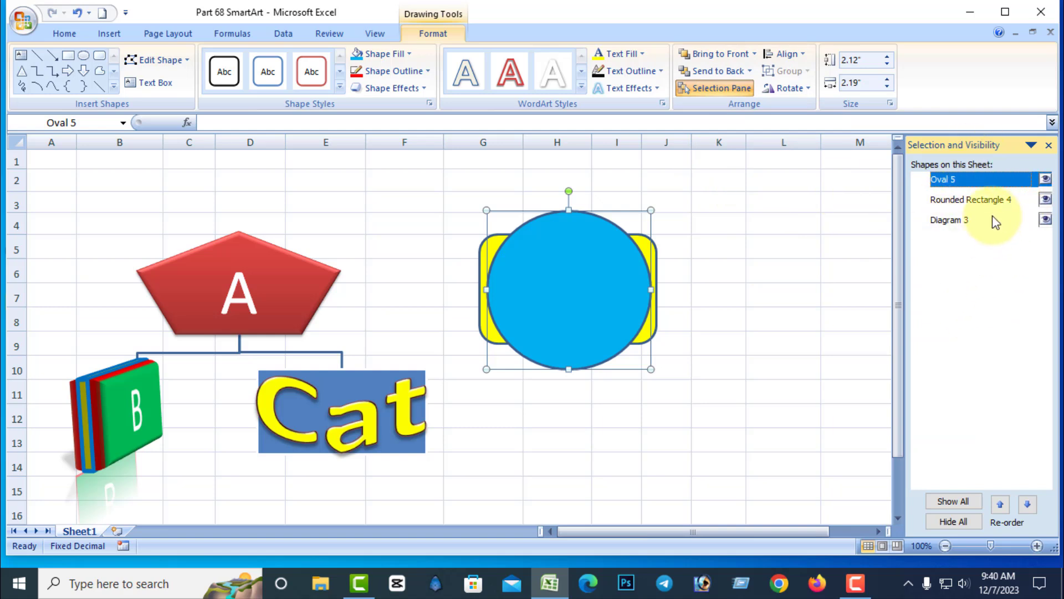
click(601, 307)
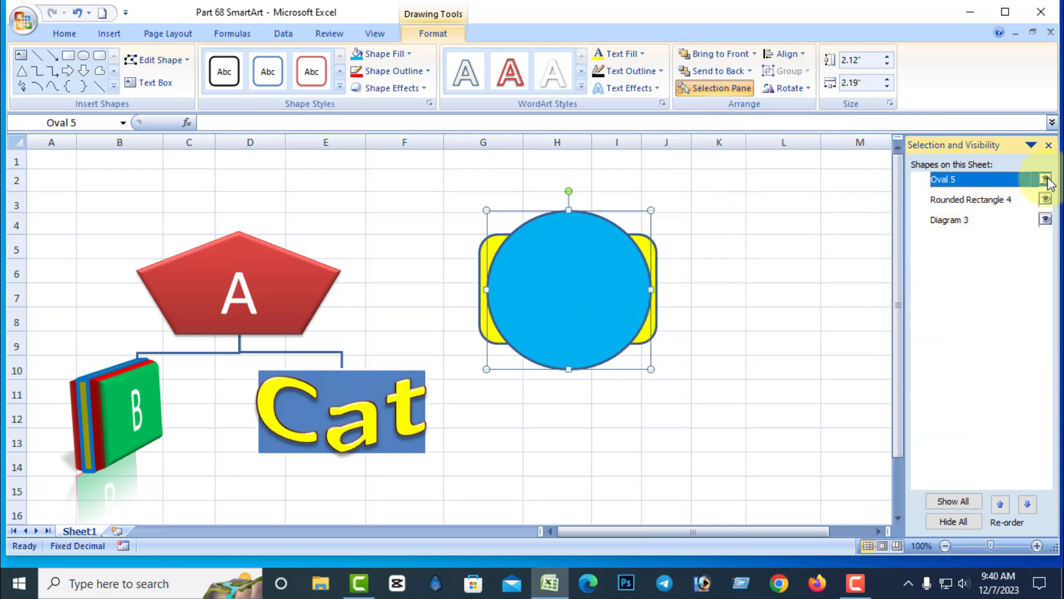
click(1045, 180)
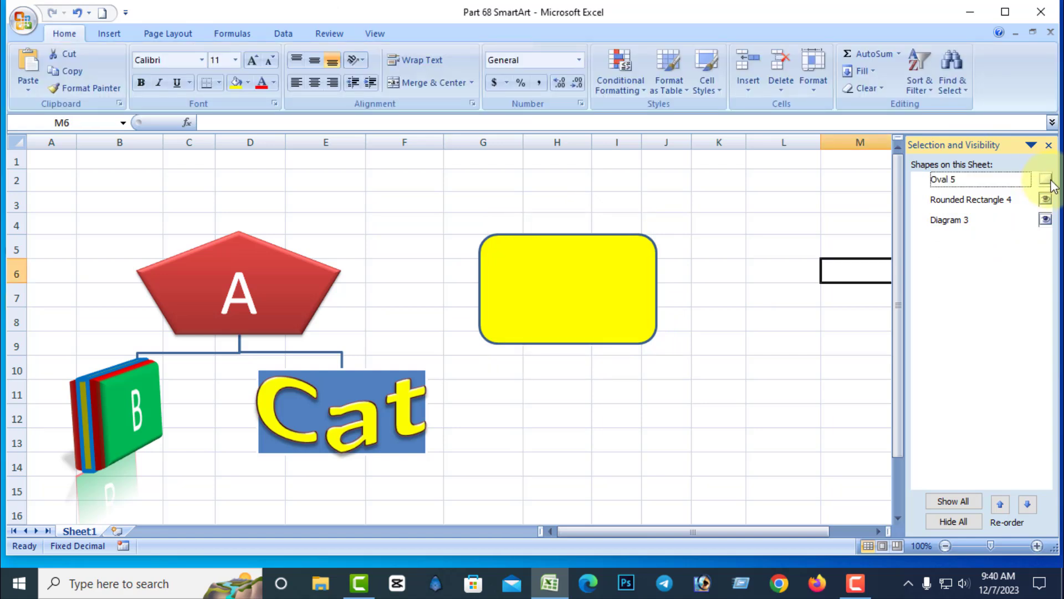
click(1045, 180)
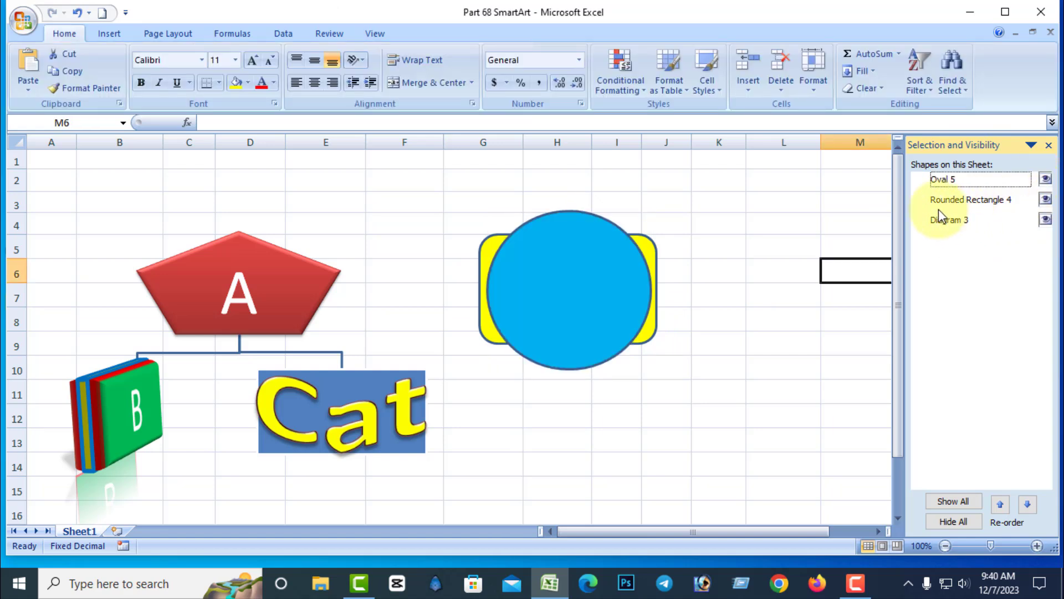
click(1045, 200)
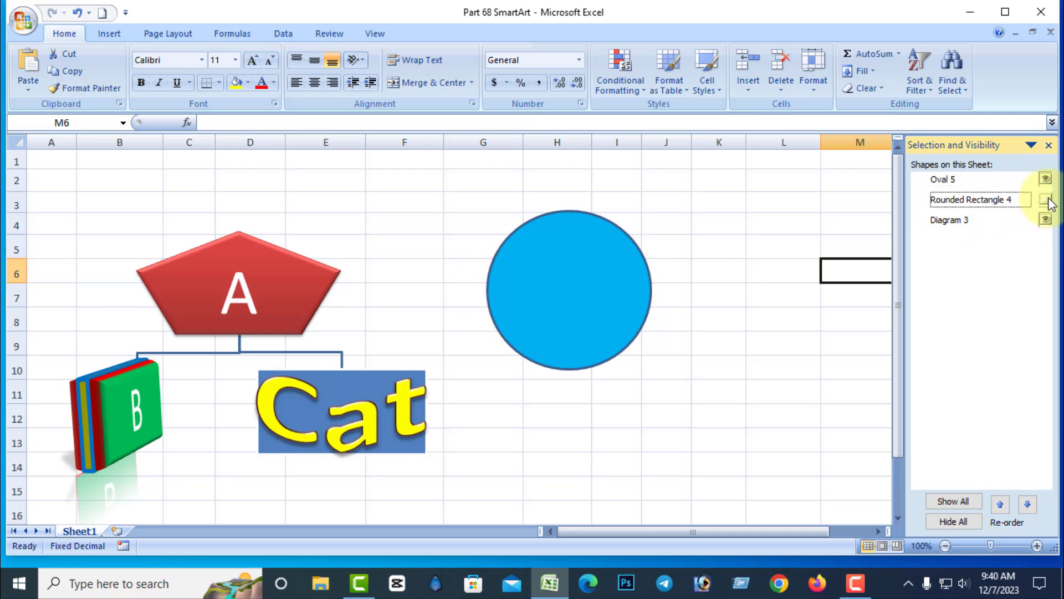
click(1046, 199)
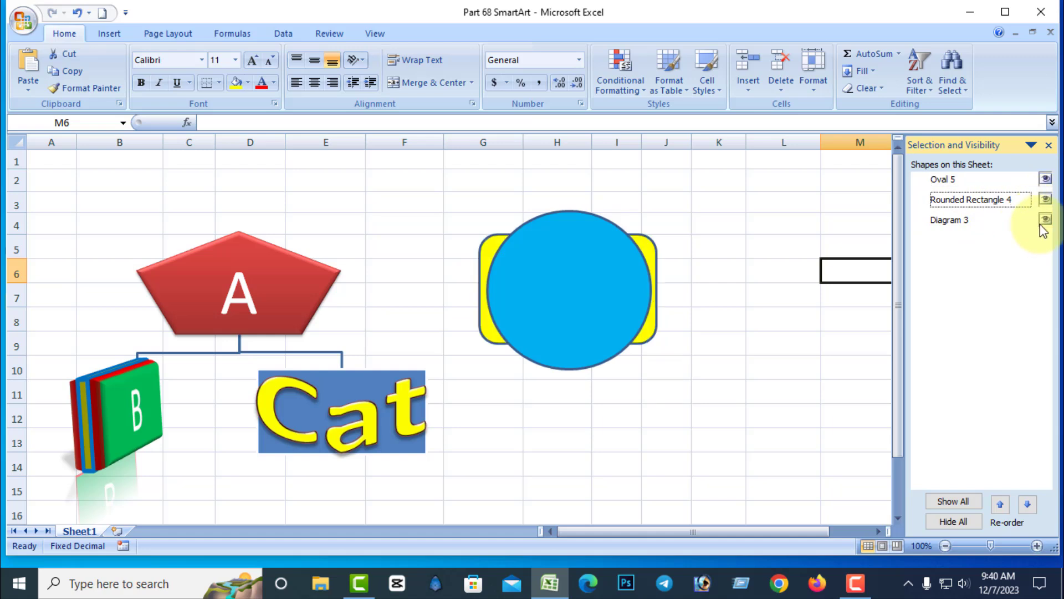
click(1046, 220)
click(1046, 220)
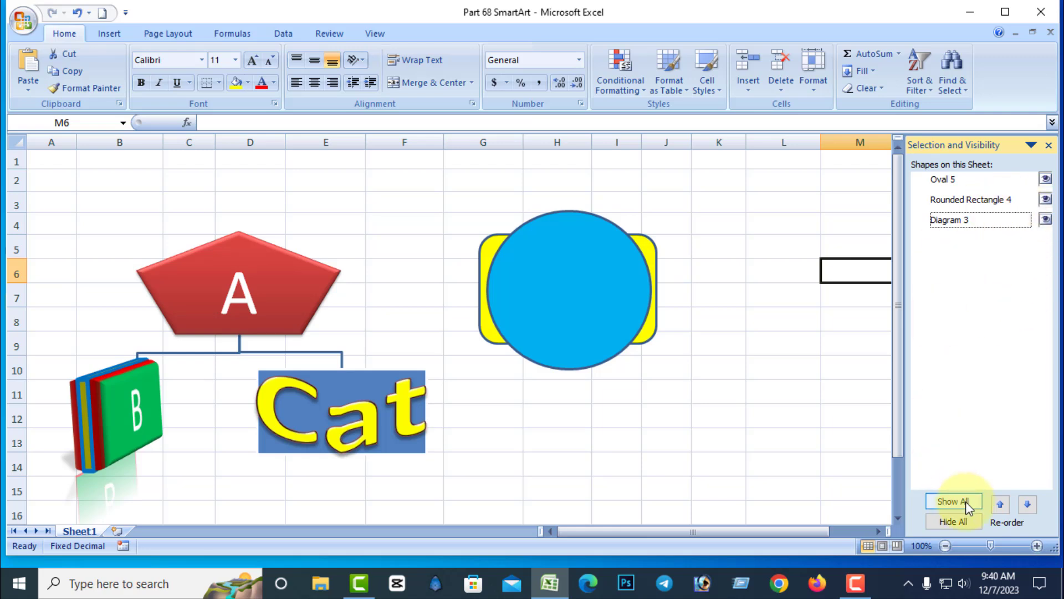
Step: Hide all shapes on the sheet at once, redisplay them all, and close the Selection Pane
click(952, 525)
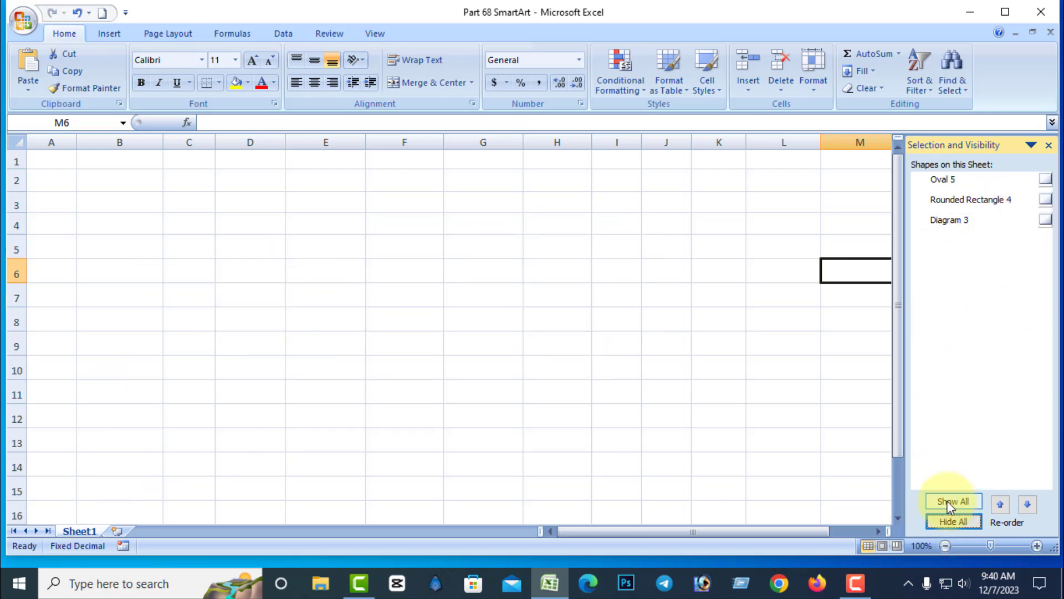
click(951, 502)
click(1048, 145)
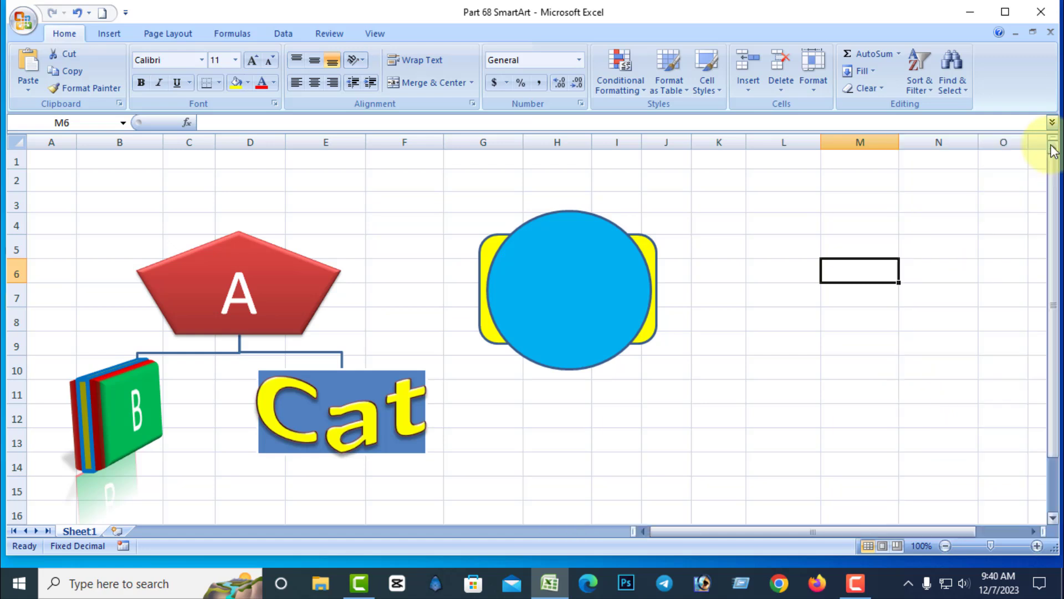
Step: Select the blue oval and yellow rectangle together and align them by center and by middle
click(815, 348)
click(593, 284)
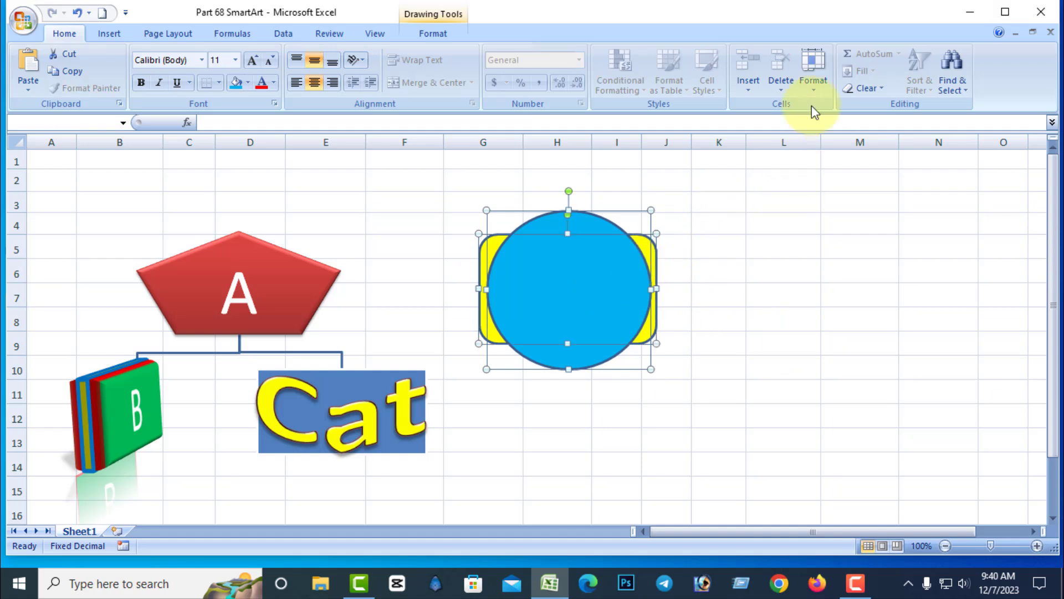
click(442, 33)
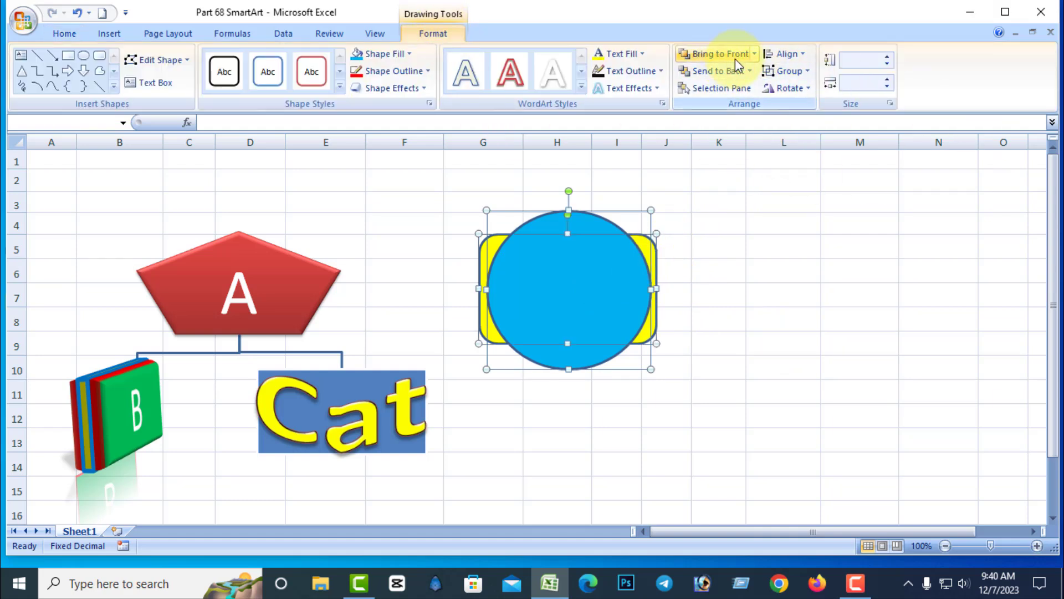
click(800, 53)
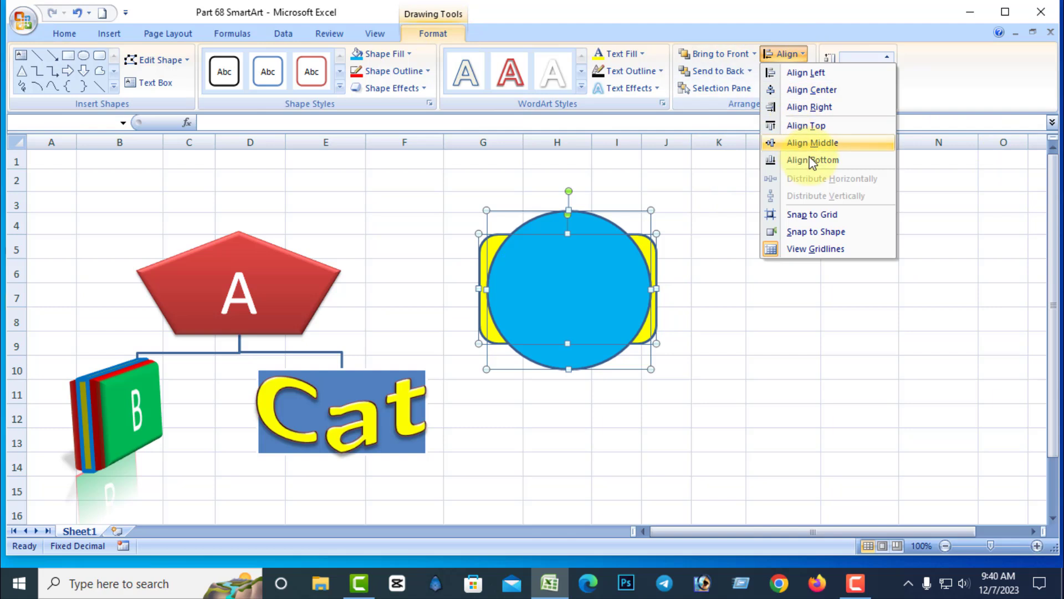
click(812, 91)
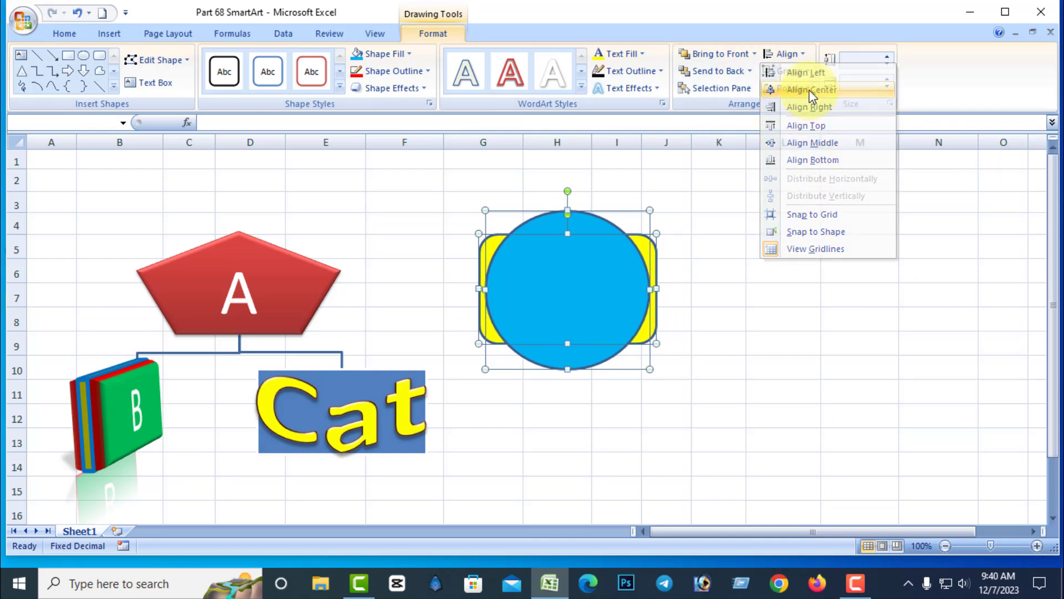
click(799, 56)
click(816, 142)
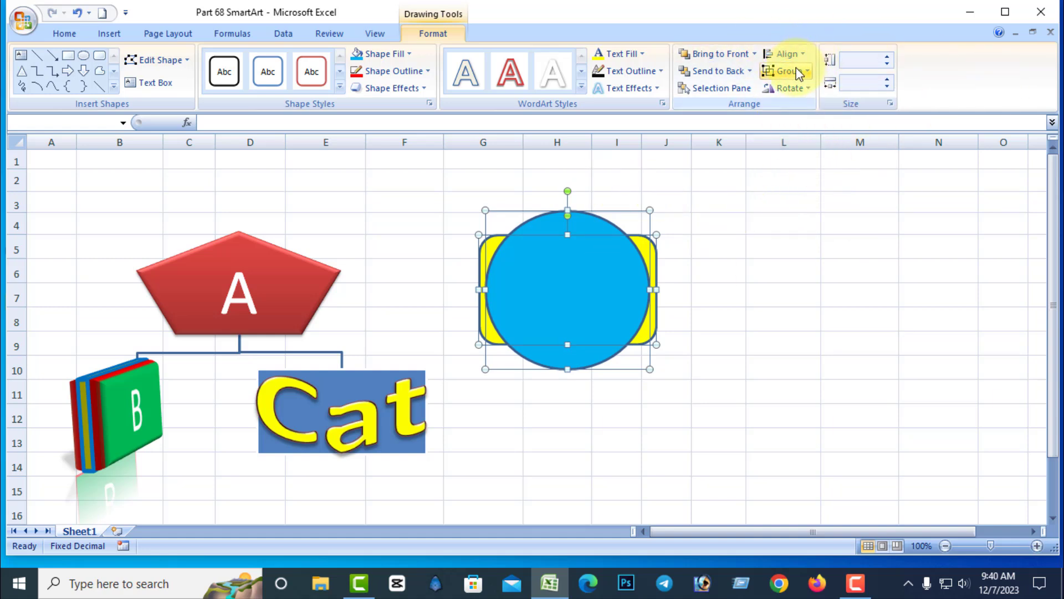
Step: Group the oval and rectangle, and place the group over columns K to M, shrunk to about 1.49" high and 1.69" wide
click(809, 71)
click(797, 91)
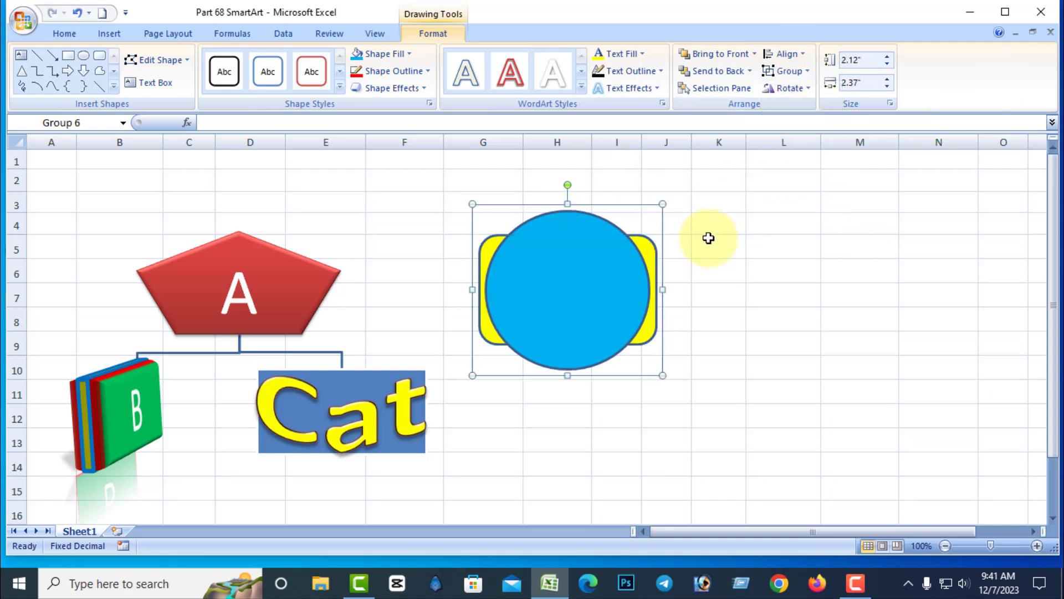
drag(656, 210, 609, 250)
drag(571, 295, 806, 284)
Step: Ungroup the shapes and separate them, with the yellow rectangle over columns H to K and the blue oval over columns L to M
click(803, 71)
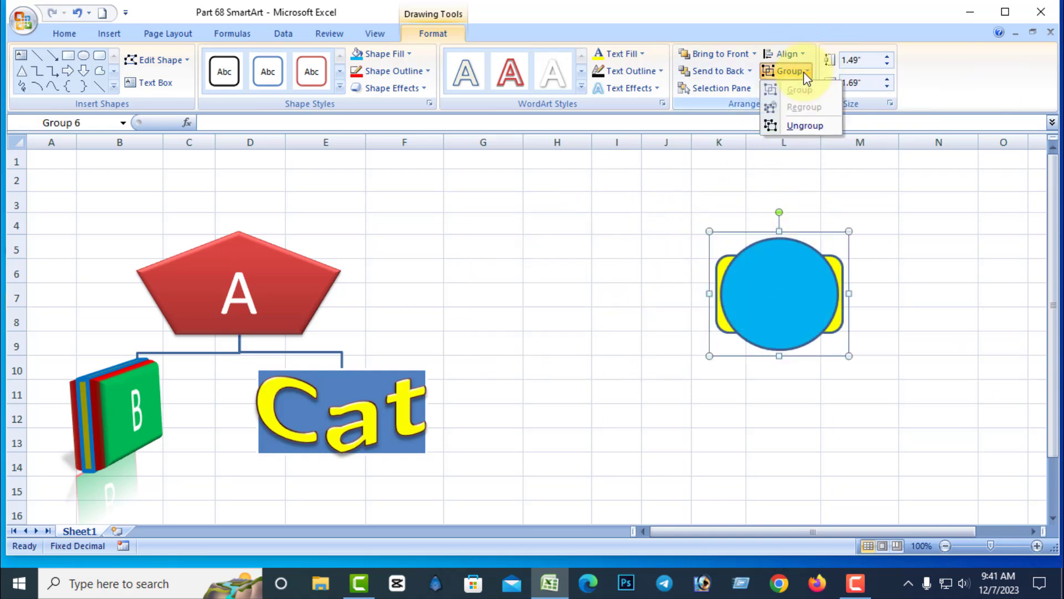
click(815, 130)
drag(787, 294, 850, 316)
click(829, 345)
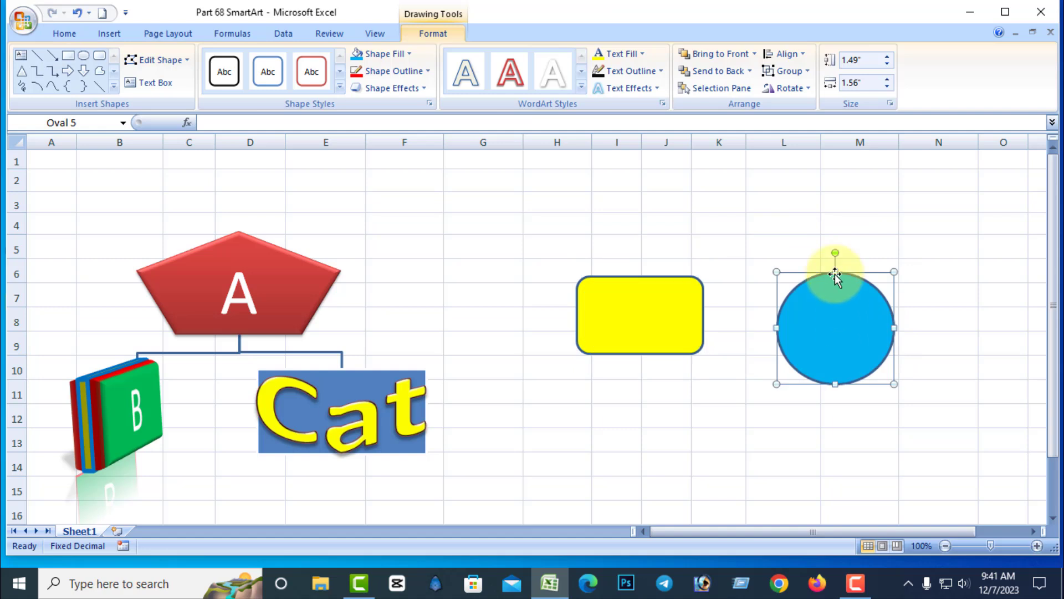
Step: Rotate the yellow rectangle right 90° and back left 90°
click(794, 90)
click(693, 289)
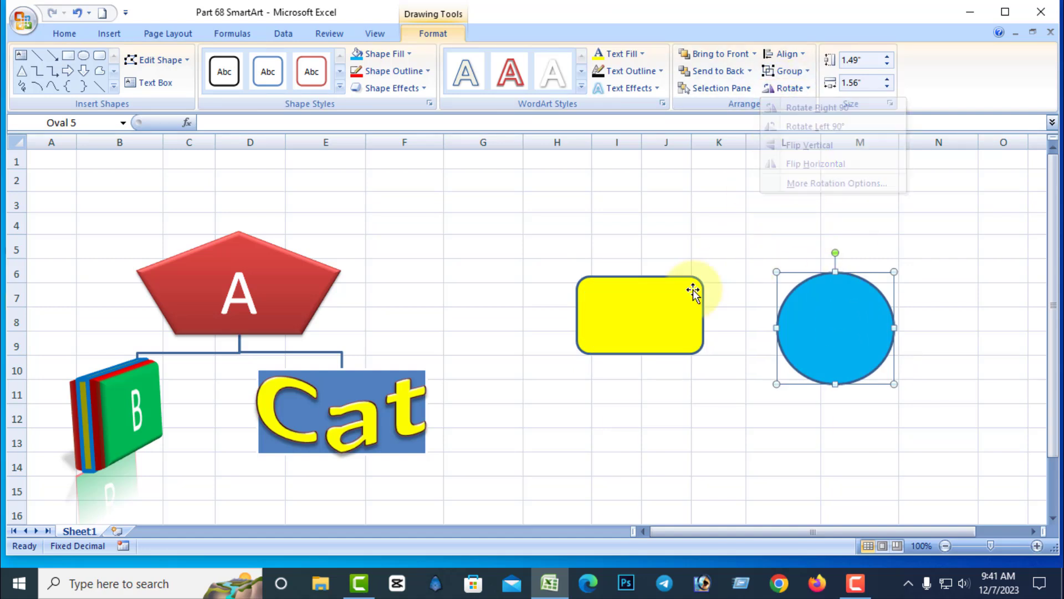
click(806, 88)
click(830, 109)
click(806, 88)
click(823, 126)
Step: Flip the yellow rectangle vertically and horizontally, and rotate it right in 90° turns until it is upright
click(790, 88)
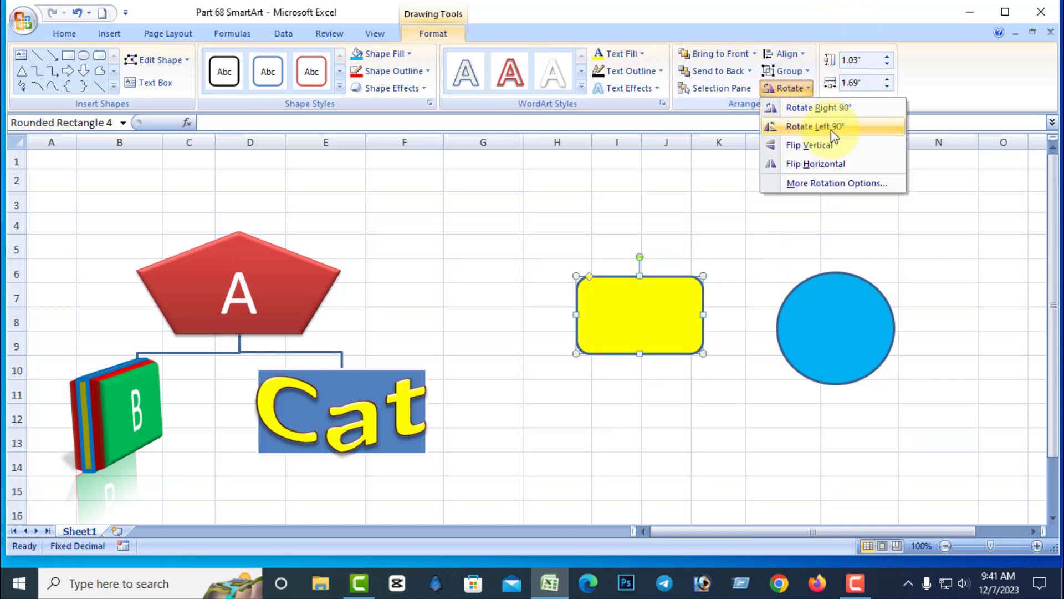
click(809, 145)
click(791, 88)
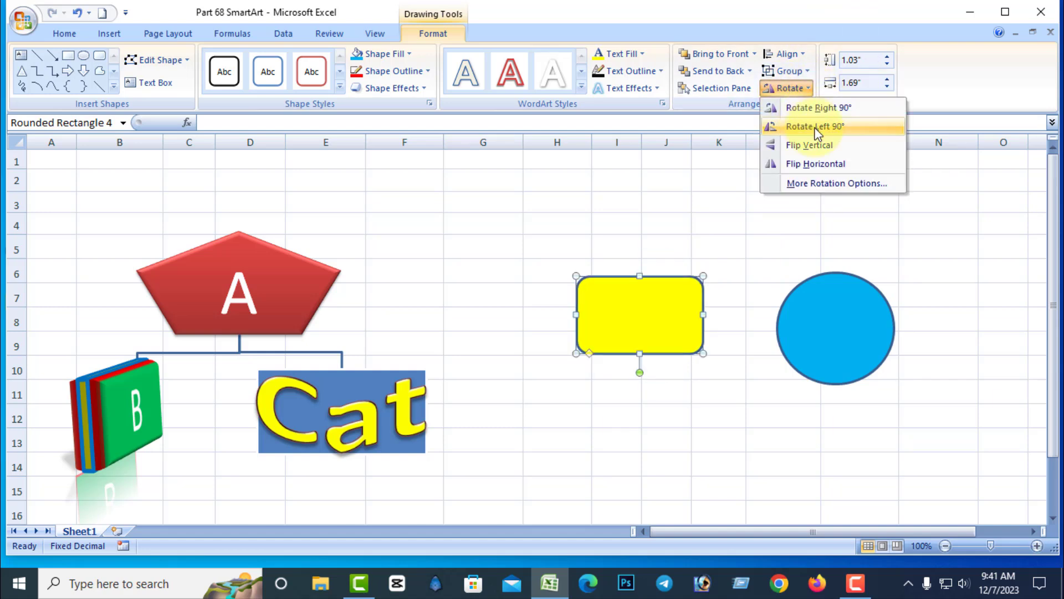
click(830, 164)
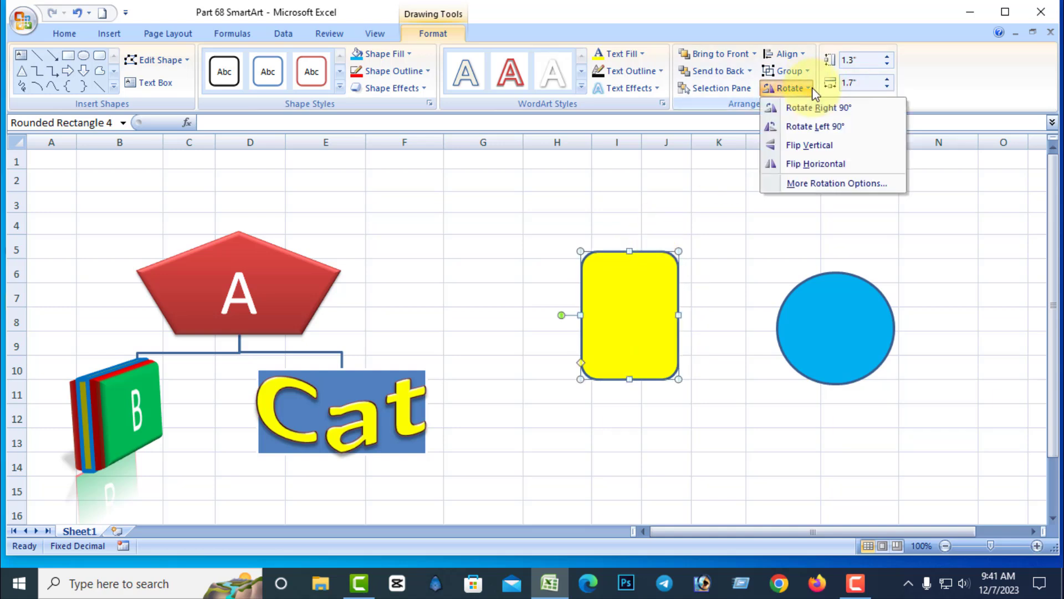
click(822, 108)
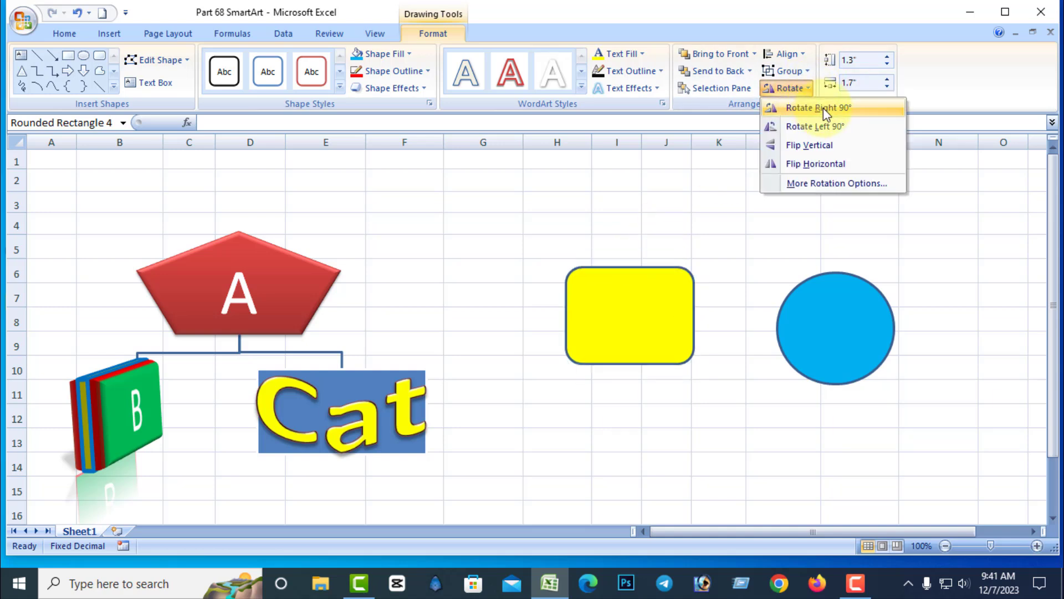
Step: Increase the yellow rectangle's height in small increments and reduce it back to 1.3"
click(887, 56)
click(887, 56)
click(887, 56)
click(887, 56)
click(887, 65)
click(887, 65)
click(887, 64)
click(887, 64)
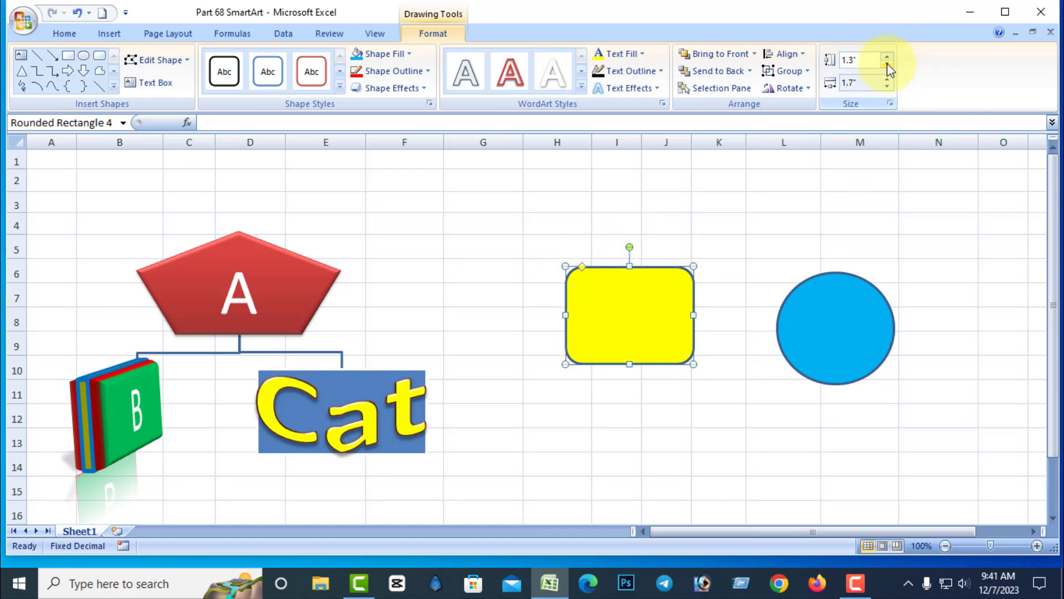
Step: Widen the yellow rectangle in small increments past 1.8", and reduce its width to 1.8"
click(886, 79)
click(887, 80)
click(887, 79)
click(886, 79)
click(887, 86)
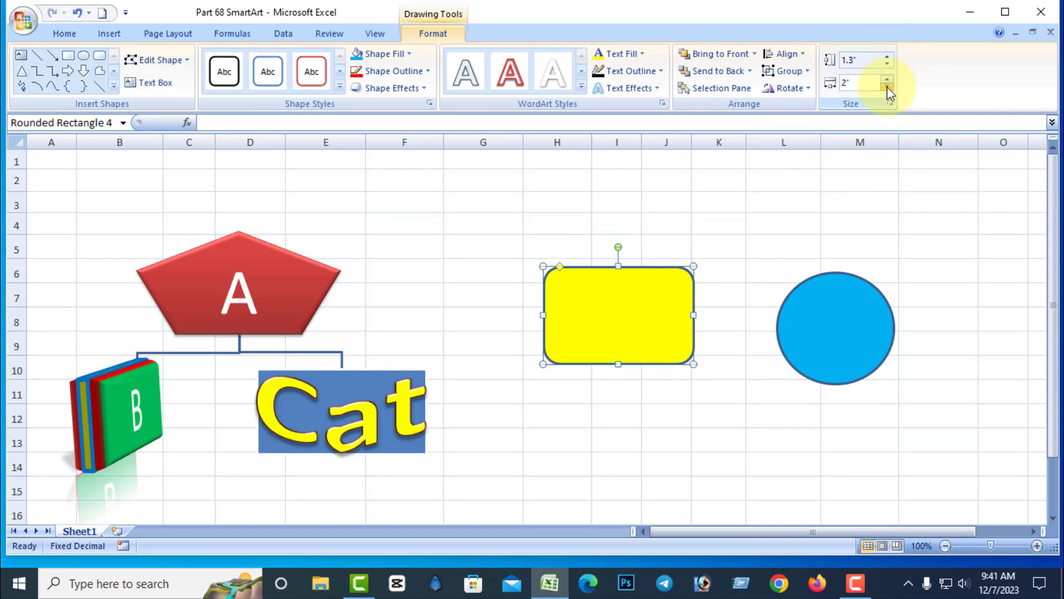
click(887, 86)
click(887, 86)
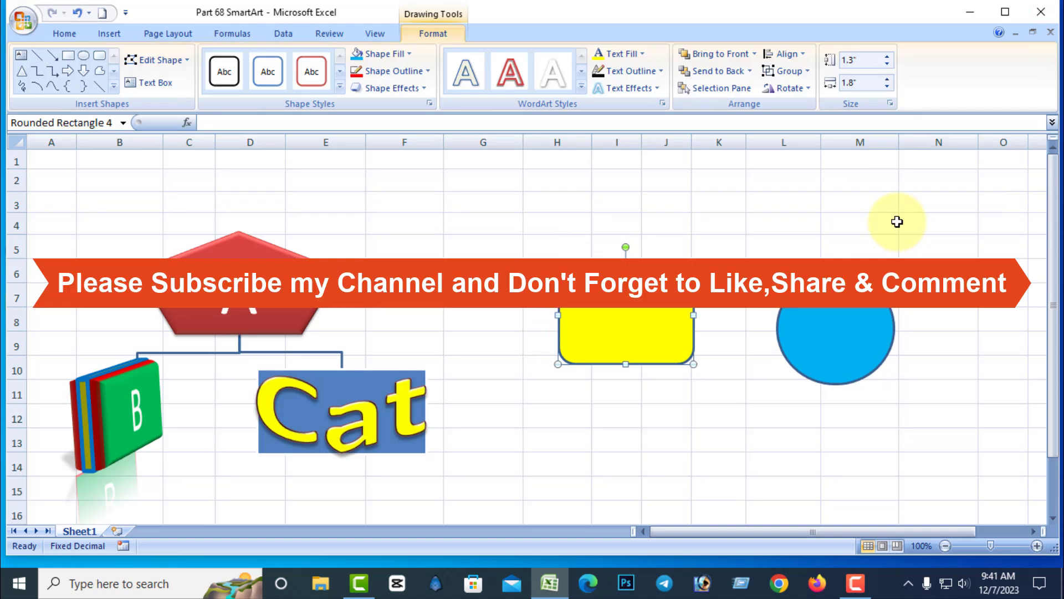